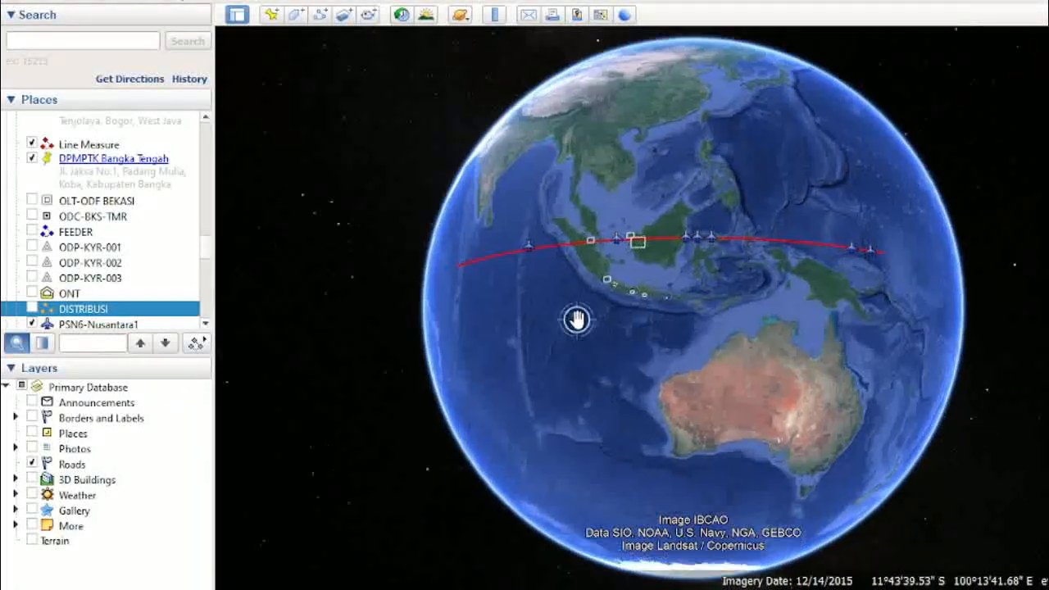
Examine the Jakarta and Bekasi area of western Java on the satellite map.
{"action": "scroll", "coordinate": [634, 243], "scroll_direction": "up", "scroll_amount": 2}
{"action": "scroll", "coordinate": [635, 243], "scroll_direction": "up", "scroll_amount": 2}
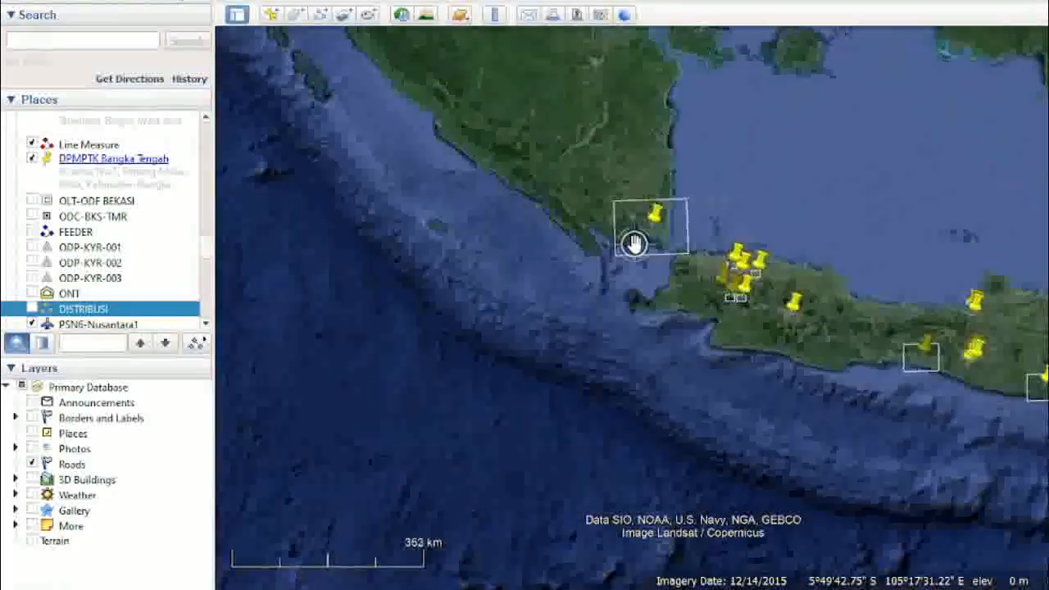
{"action": "scroll", "coordinate": [635, 243], "scroll_direction": "up", "scroll_amount": 2}
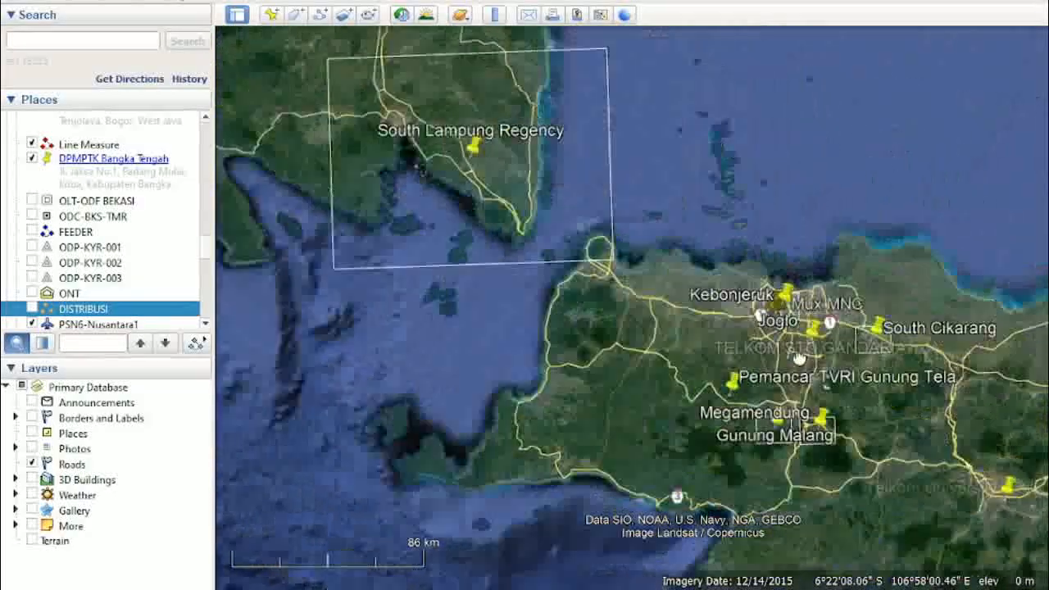
{"action": "left_click_drag", "start_coordinate": [799, 358], "coordinate": [607, 368]}
{"action": "scroll", "coordinate": [608, 369], "scroll_direction": "up", "scroll_amount": 5}
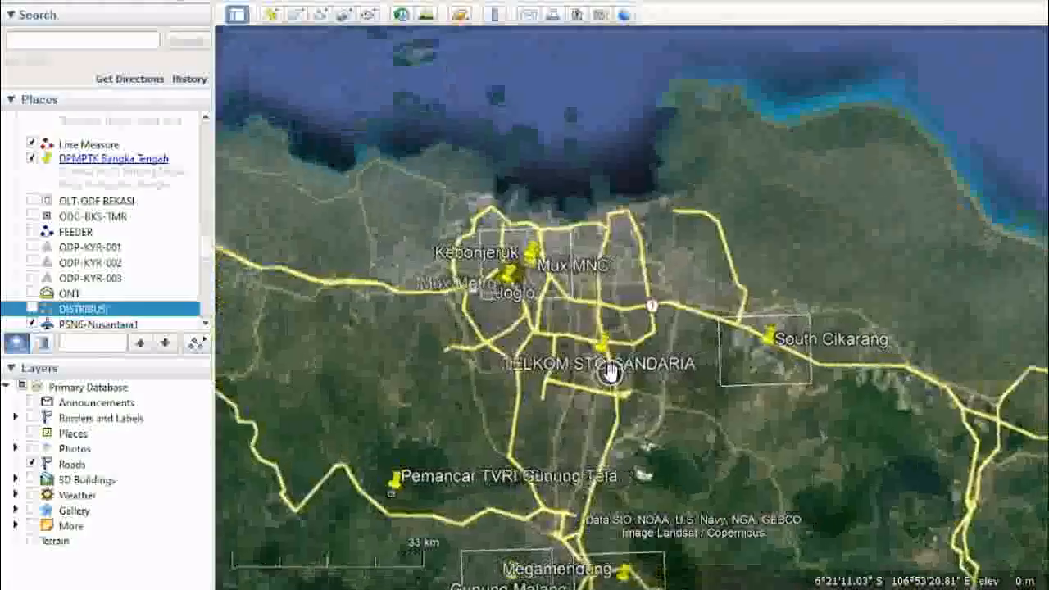
{"action": "scroll", "coordinate": [608, 369], "scroll_direction": "up", "scroll_amount": 2}
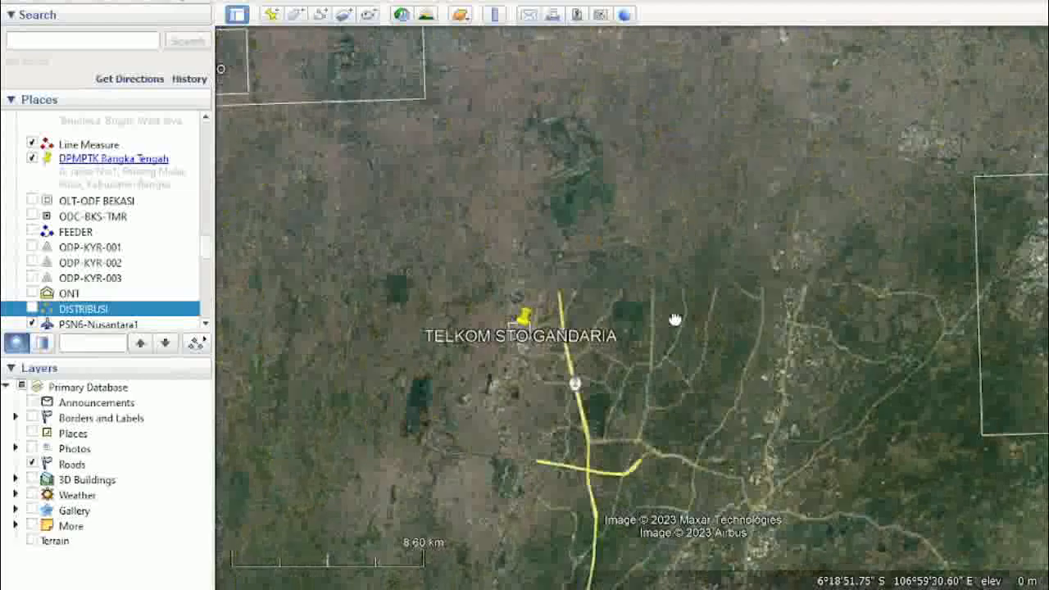
{"action": "scroll", "coordinate": [559, 287], "scroll_direction": "up", "scroll_amount": 1}
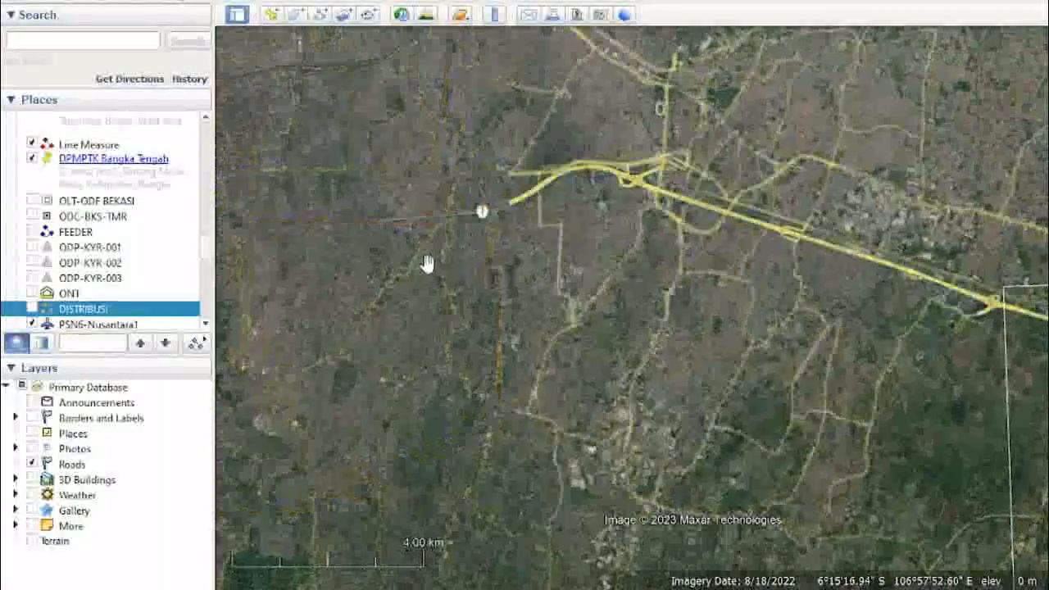
{"action": "left_click_drag", "start_coordinate": [426, 266], "coordinate": [691, 451]}
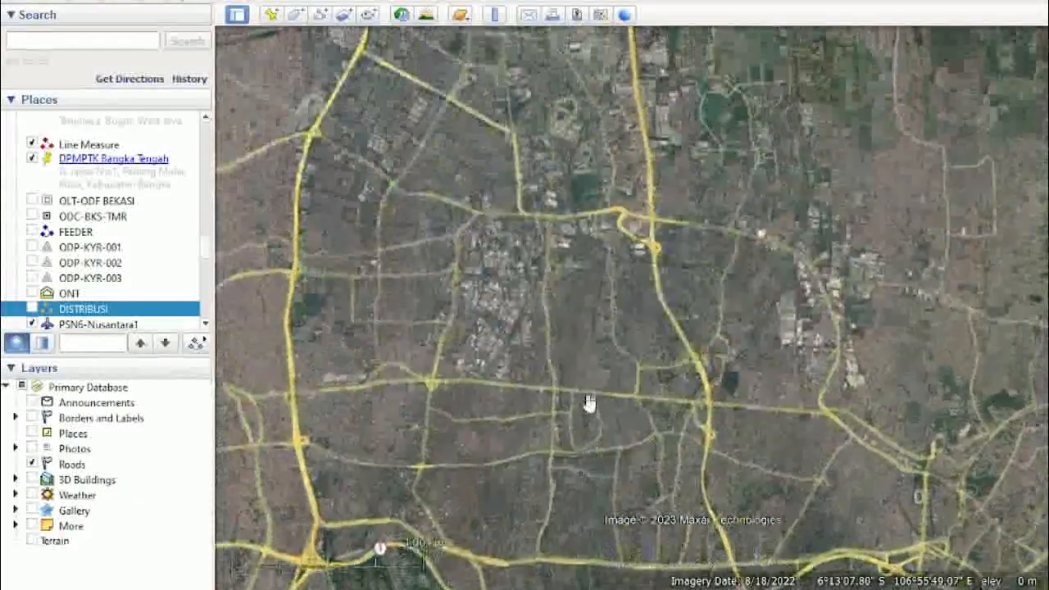
{"action": "scroll", "coordinate": [594, 353], "scroll_direction": "down", "scroll_amount": 1}
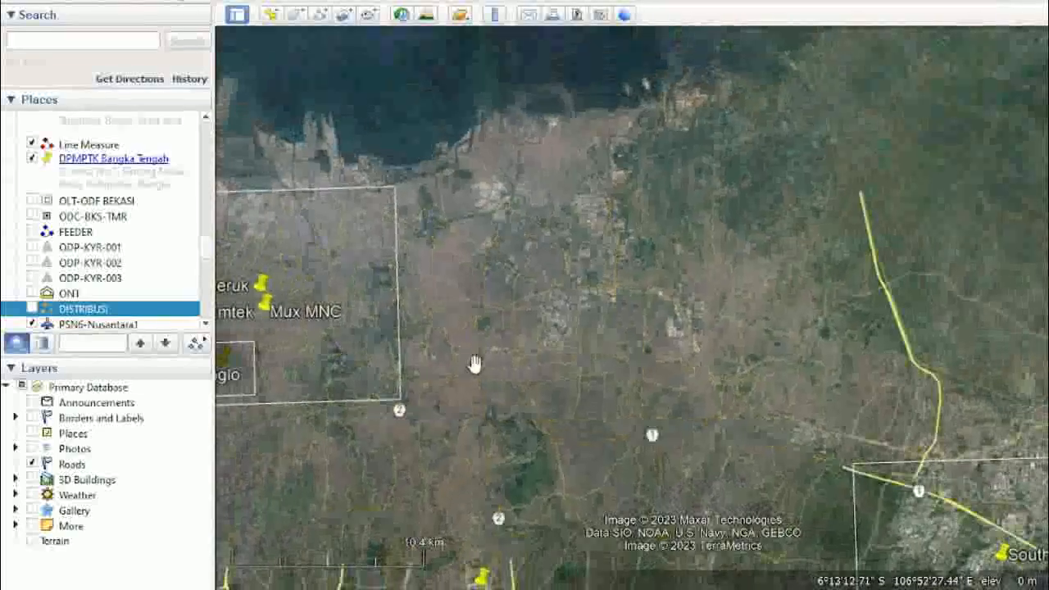
{"action": "left_click_drag", "start_coordinate": [534, 388], "coordinate": [554, 312]}
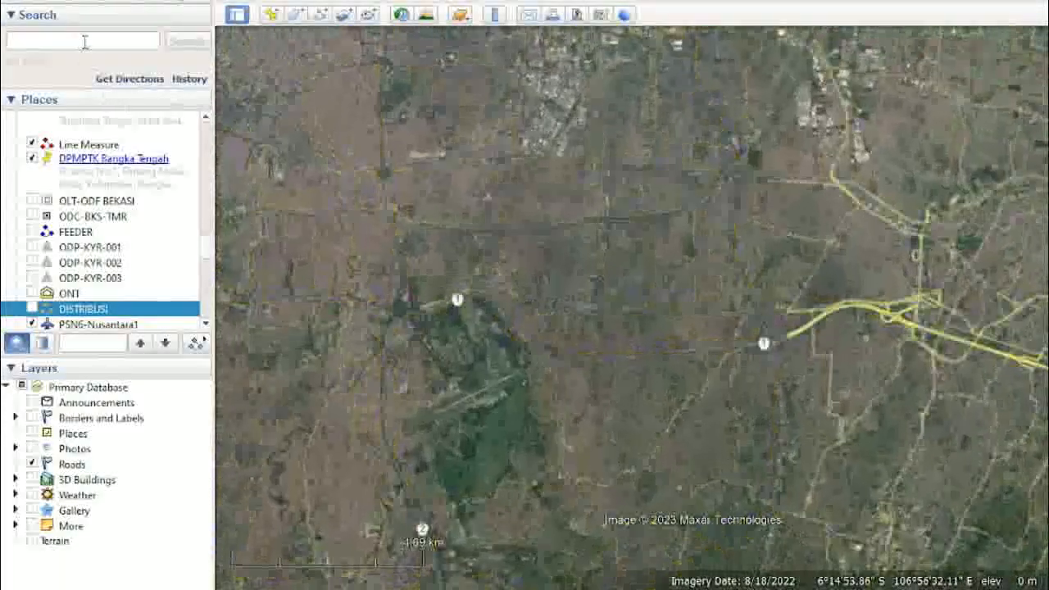
Search the map for "gor patriot" using a suggested match, close the stadium's information balloon and view the surrounding area.
{"action": "left_click", "coordinate": [84, 41]}
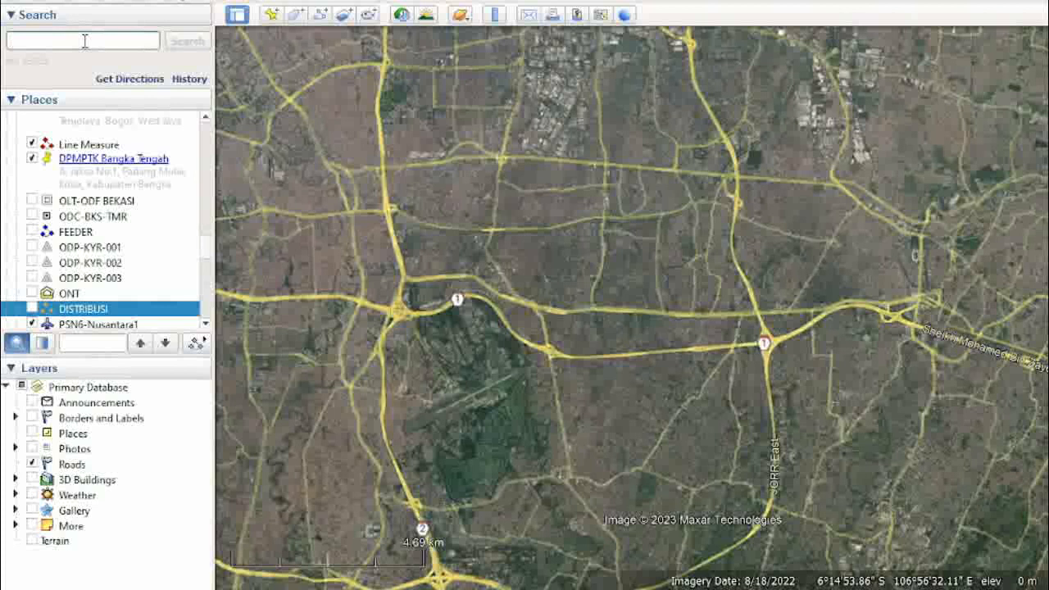
{"action": "type", "text": "gor patriot"}
{"action": "key", "text": "Down"}
{"action": "key", "text": "Return"}
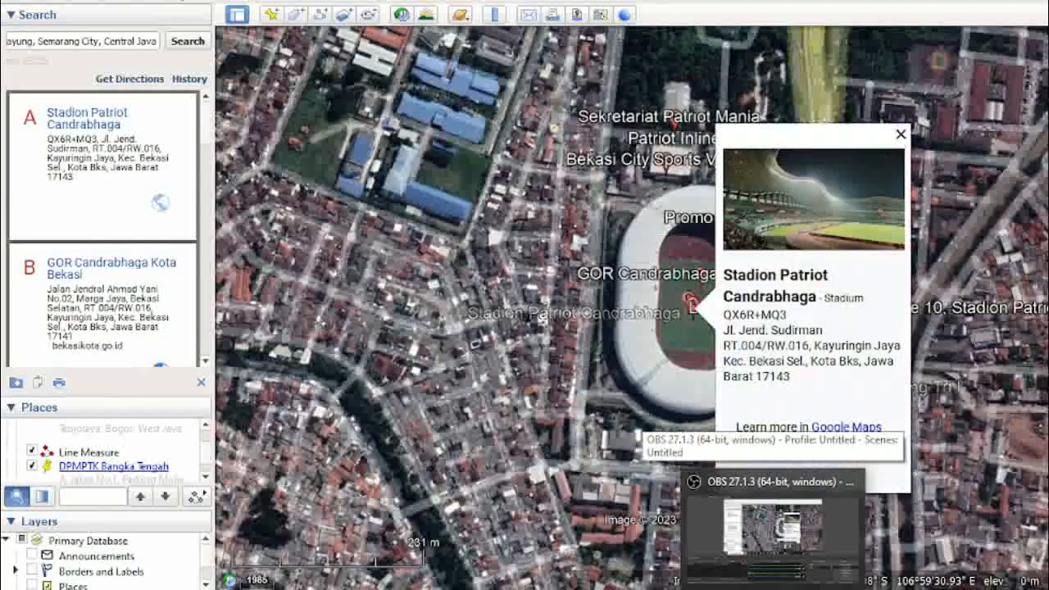
{"action": "left_click", "coordinate": [793, 551]}
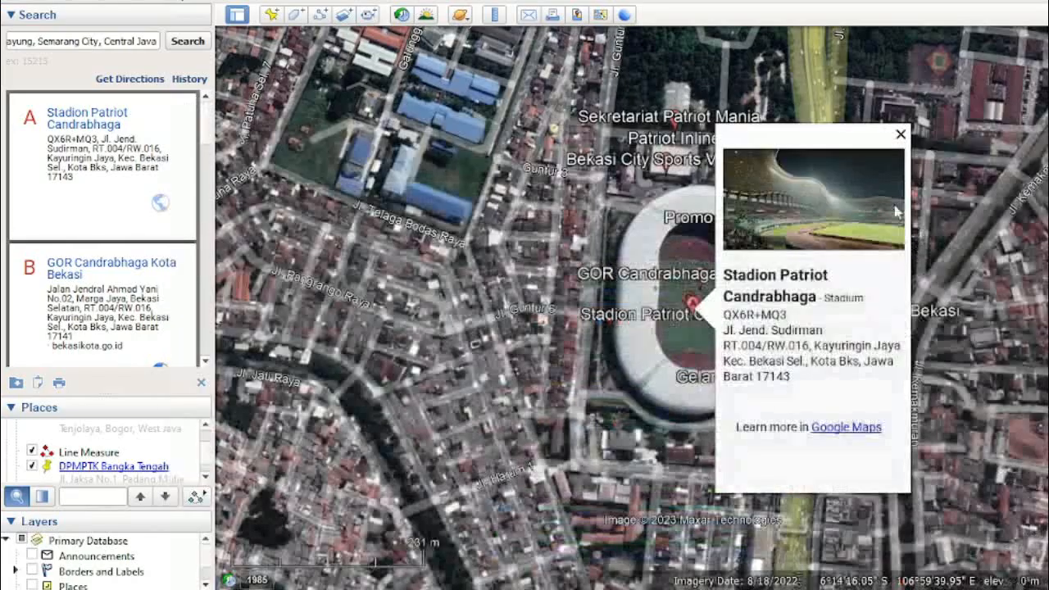
{"action": "left_click", "coordinate": [901, 134]}
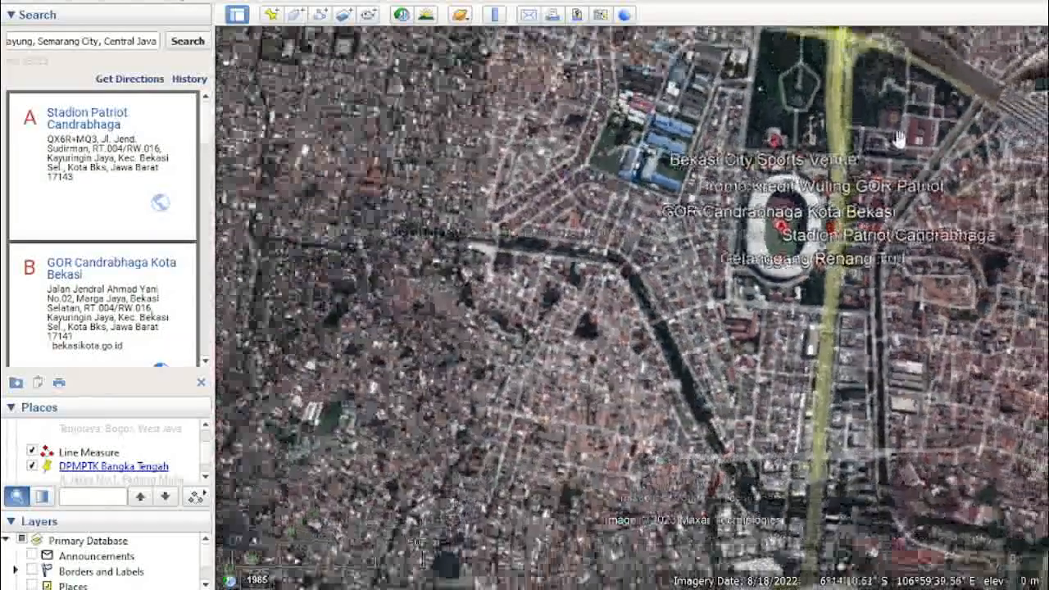
{"action": "left_click_drag", "start_coordinate": [898, 139], "coordinate": [758, 269]}
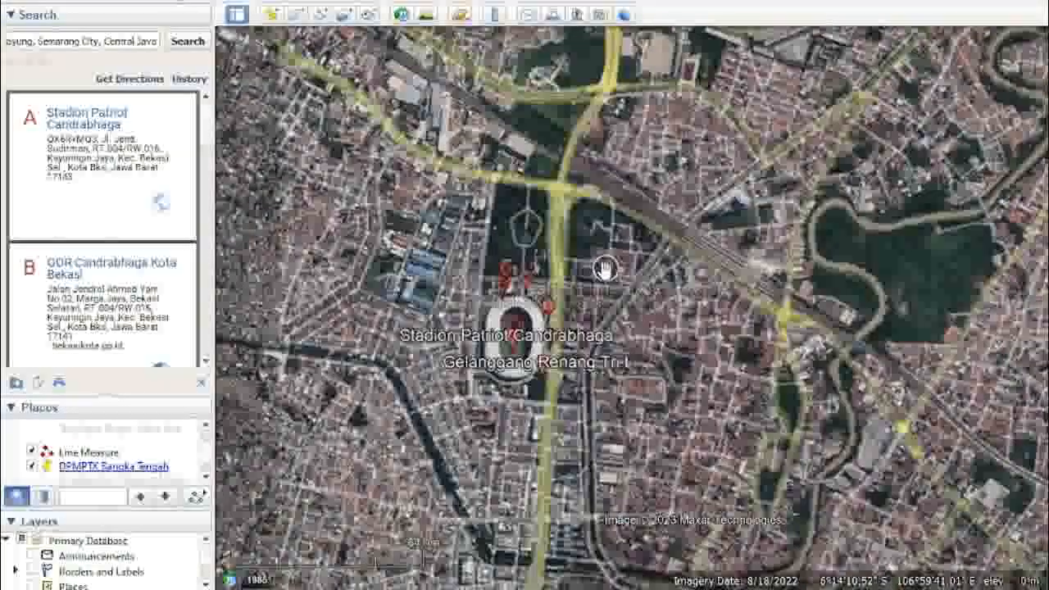
Search the map for "sto telkom" and locate the STO Telkom Bekasi result along Jl. Insinyur H. Juanda.
{"action": "triple_click", "coordinate": [126, 44]}
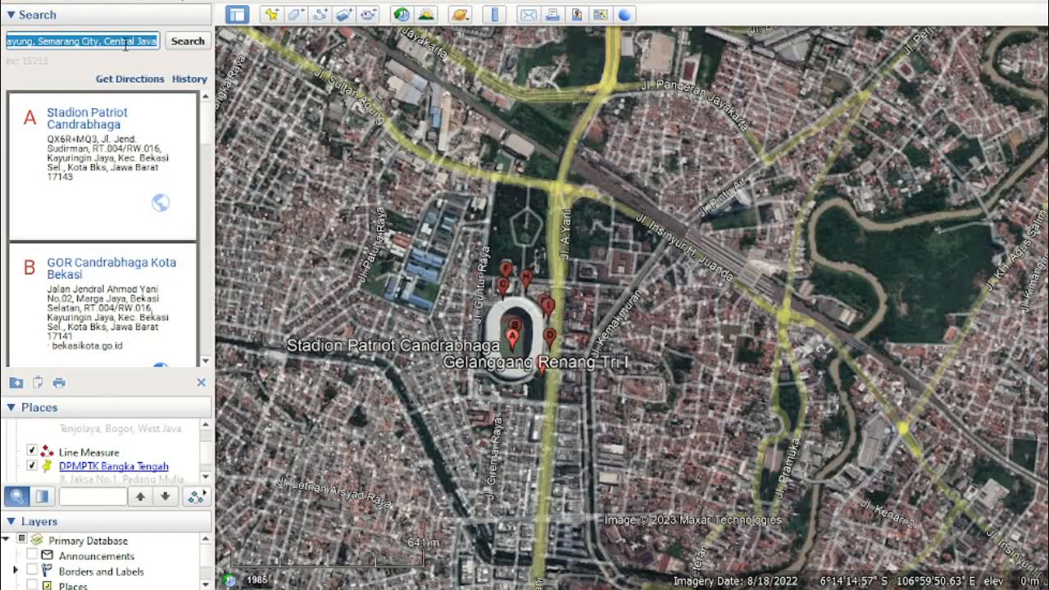
{"action": "type", "text": "sto telkom"}
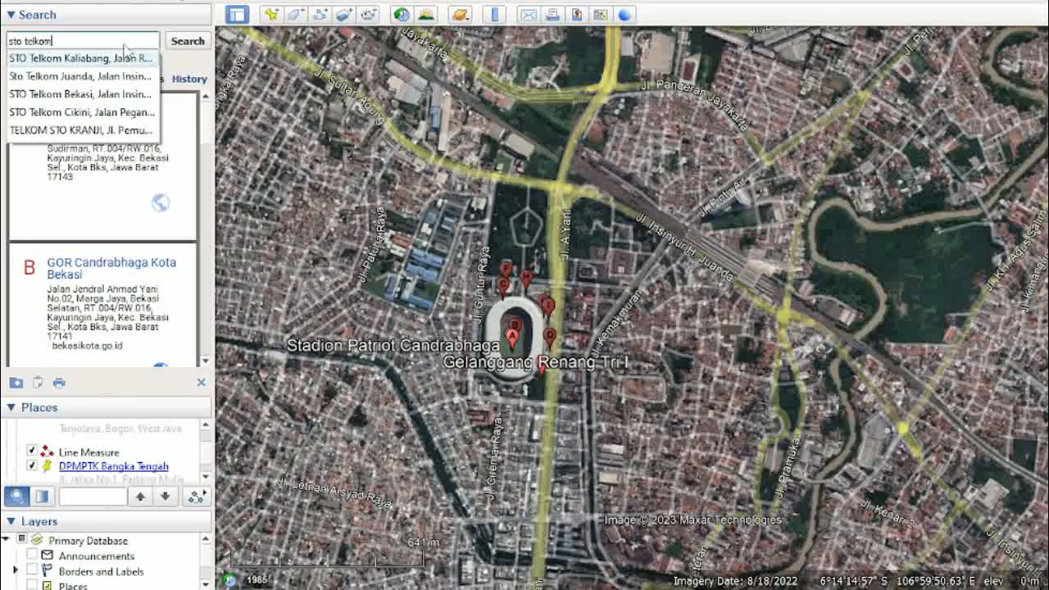
{"action": "key", "text": "Return"}
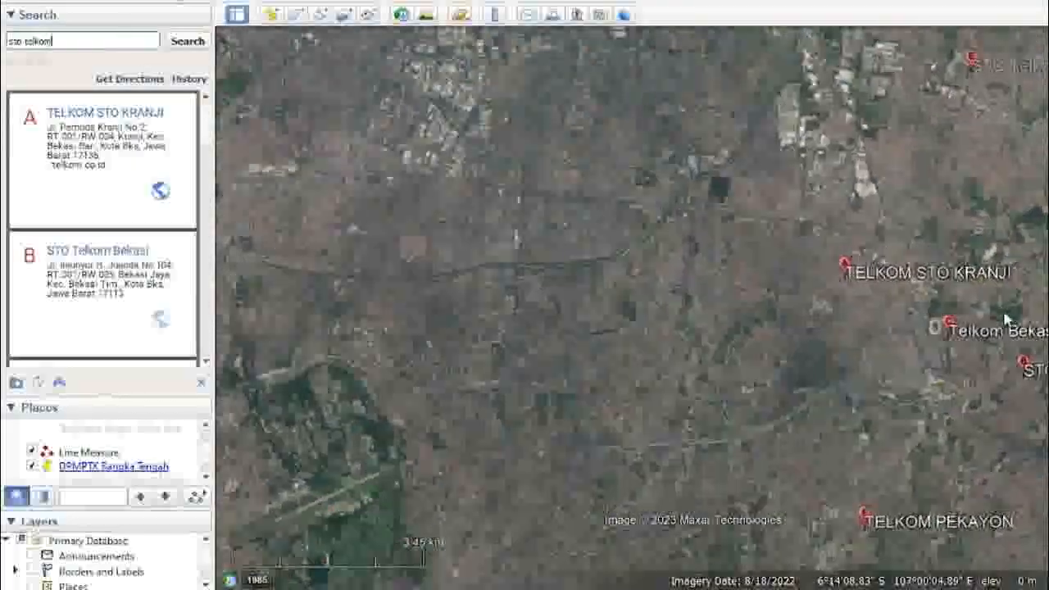
{"action": "scroll", "coordinate": [1006, 319], "scroll_direction": "down", "scroll_amount": 2}
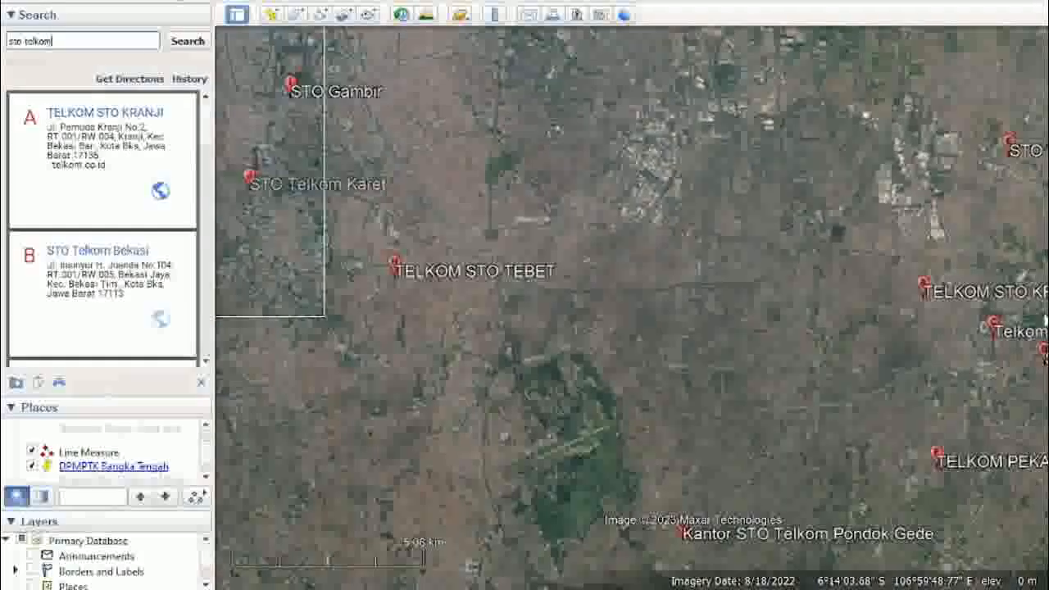
{"action": "left_click_drag", "start_coordinate": [1048, 296], "coordinate": [819, 280]}
{"action": "scroll", "coordinate": [721, 316], "scroll_direction": "up", "scroll_amount": 3}
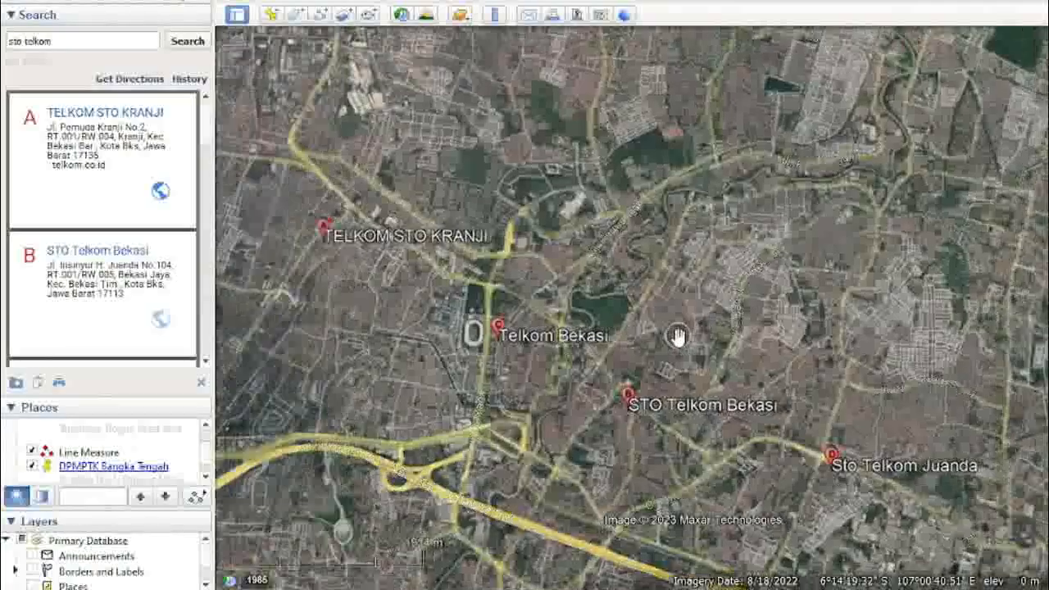
{"action": "scroll", "coordinate": [678, 337], "scroll_direction": "up", "scroll_amount": 2}
{"action": "left_click_drag", "start_coordinate": [653, 355], "coordinate": [786, 297]}
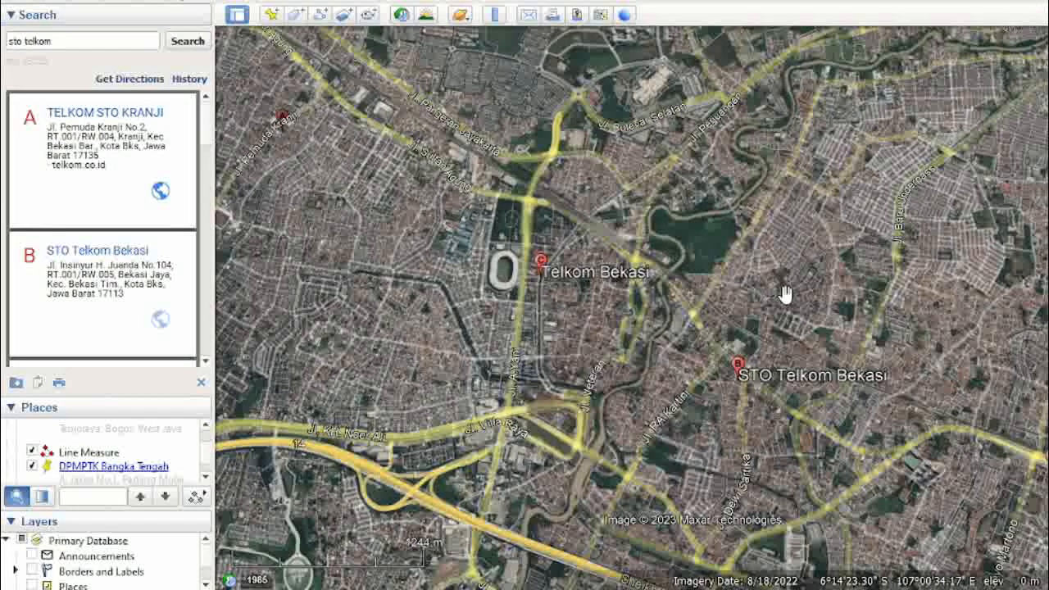
{"action": "scroll", "coordinate": [739, 396], "scroll_direction": "up", "scroll_amount": 2}
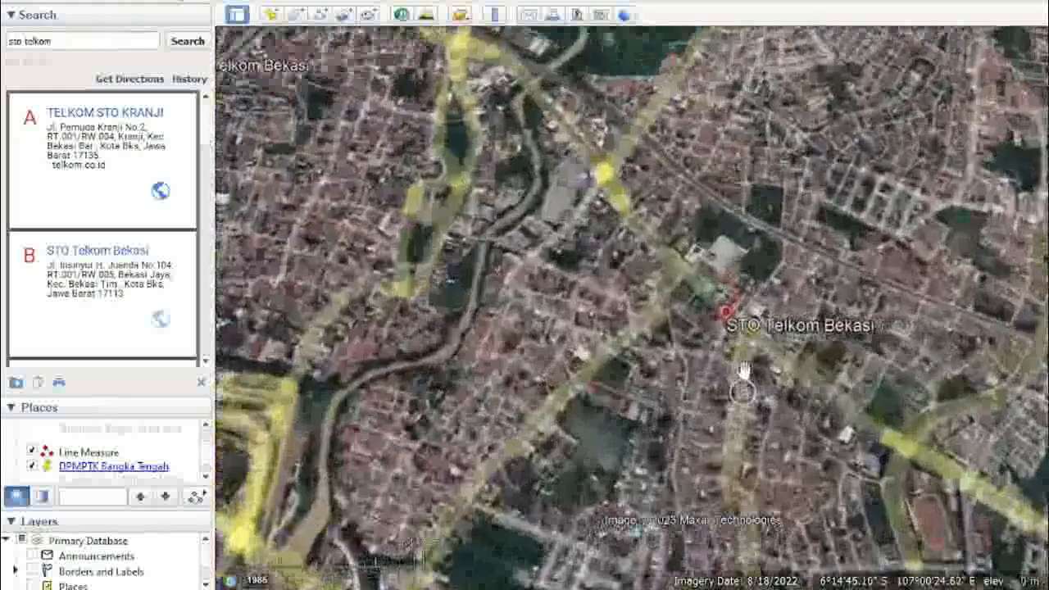
{"action": "scroll", "coordinate": [724, 330], "scroll_direction": "up", "scroll_amount": 1}
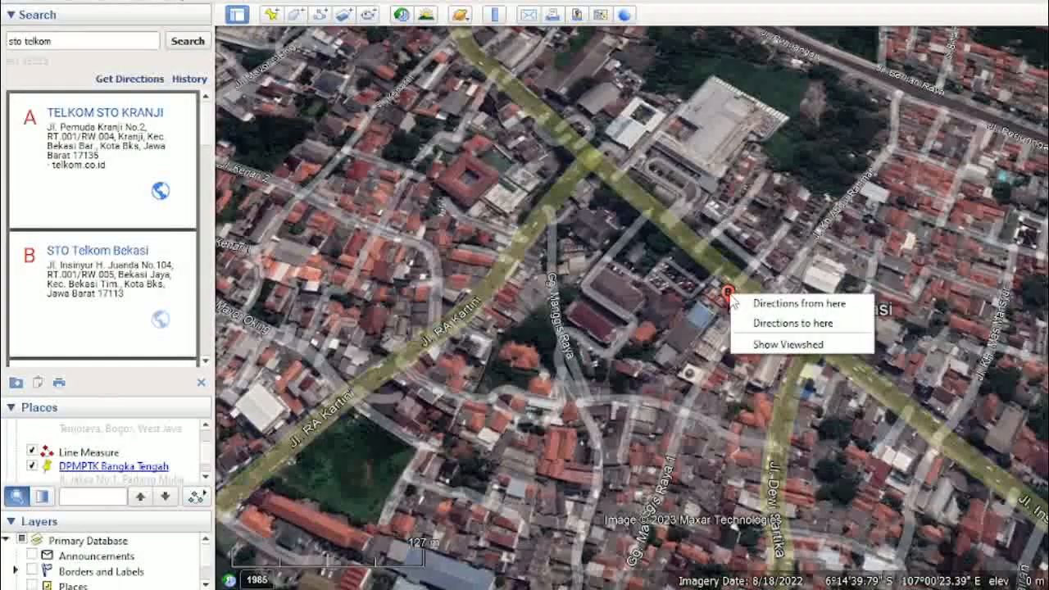
{"action": "key", "text": "r"}
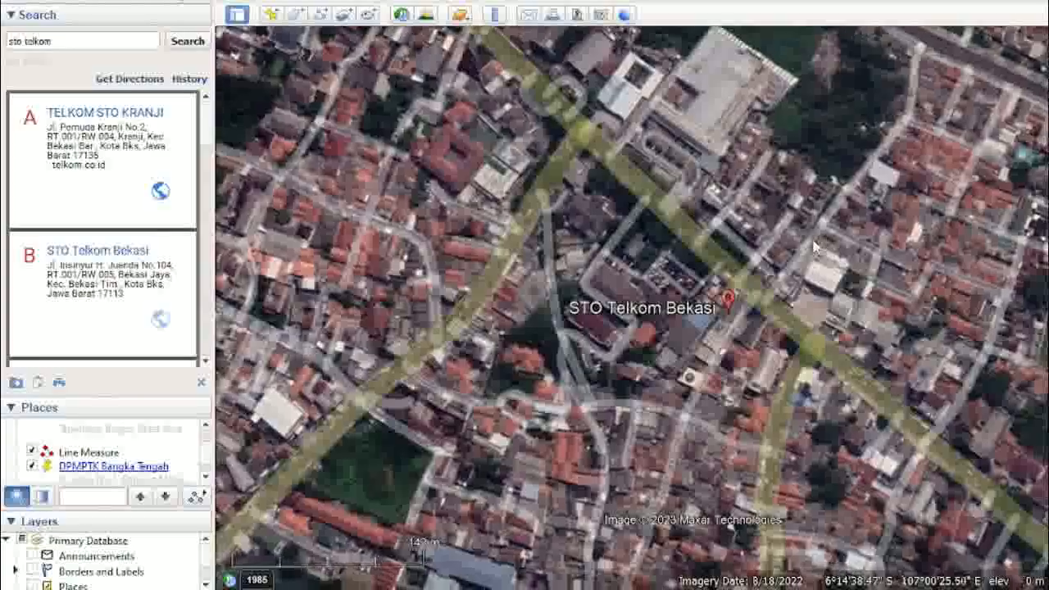
Create a placemark named OLT&ODF and position it on the STO Telkom Bekasi marker.
{"action": "left_click", "coordinate": [270, 15]}
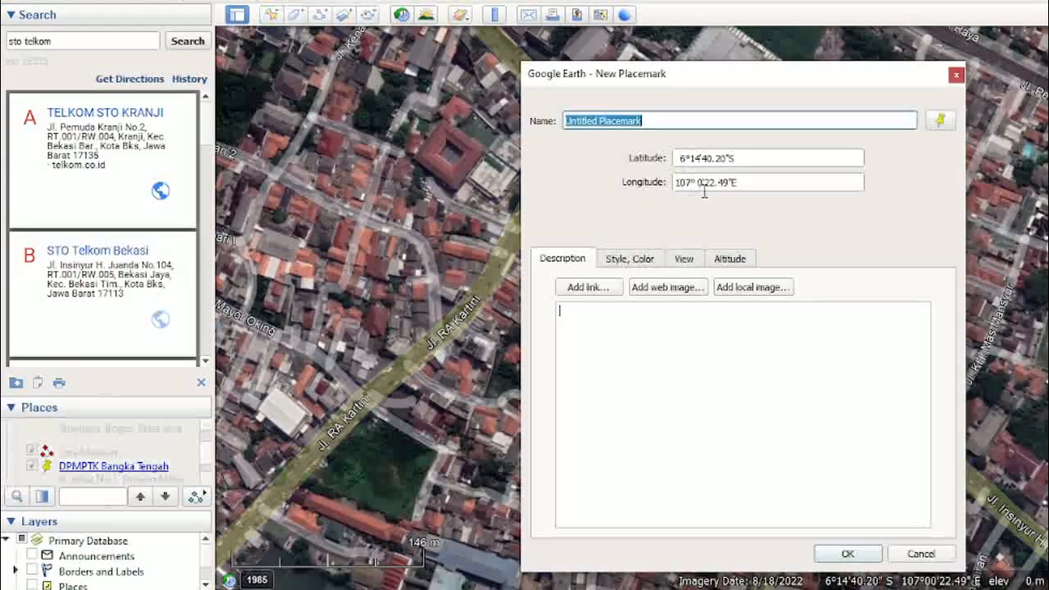
{"action": "left_click_drag", "start_coordinate": [813, 82], "coordinate": [1044, 104]}
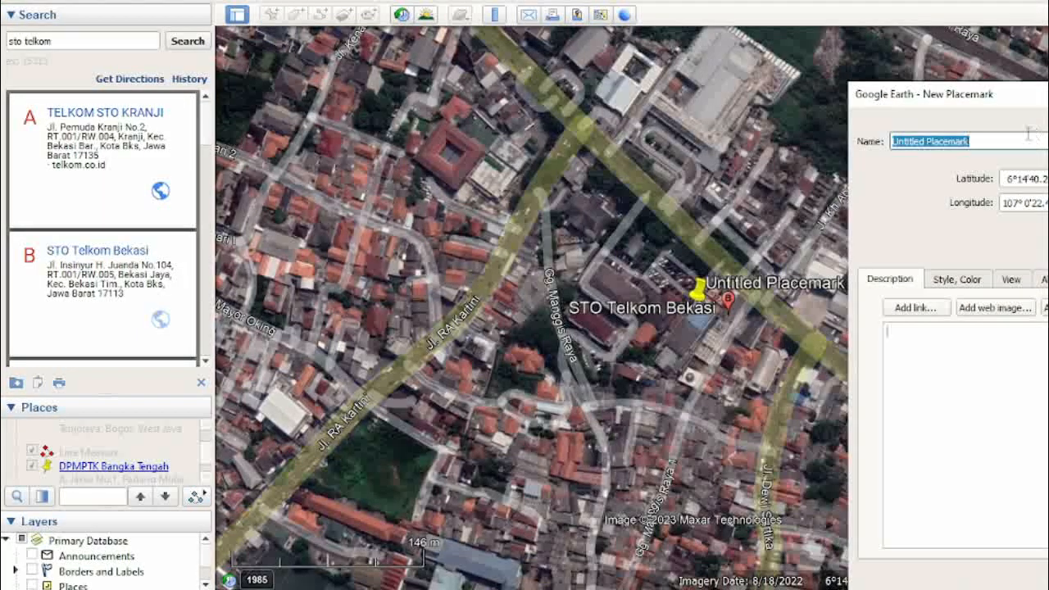
{"action": "type", "text": "OLT"}
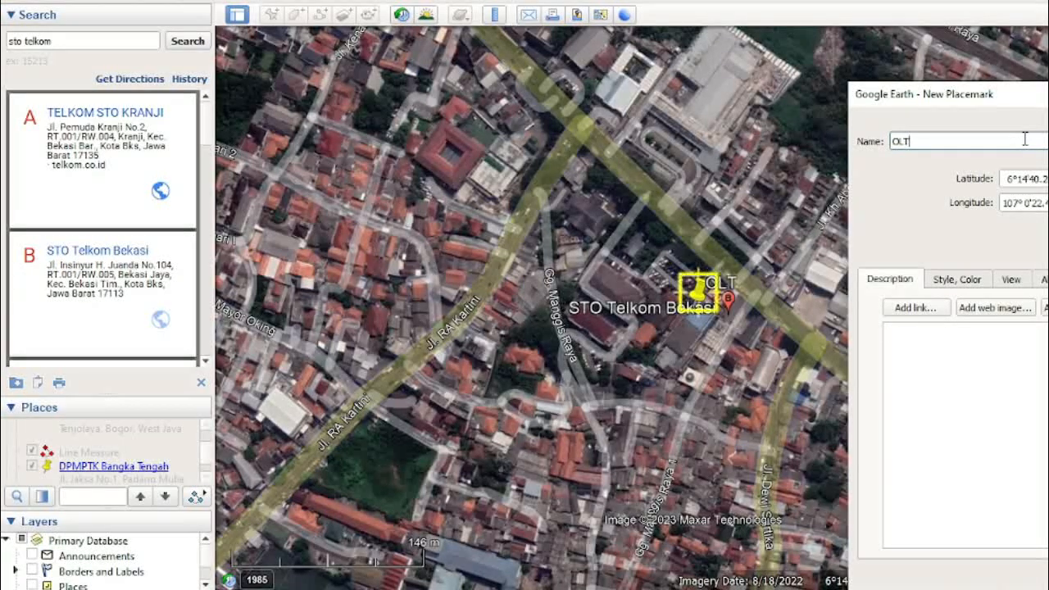
{"action": "type", "text": "&ODF"}
{"action": "left_click_drag", "start_coordinate": [697, 313], "coordinate": [732, 322]}
{"action": "left_click", "coordinate": [1038, 112]}
{"action": "left_click_drag", "start_coordinate": [1044, 93], "coordinate": [662, 22]}
{"action": "left_click_drag", "start_coordinate": [756, 24], "coordinate": [442, 62]}
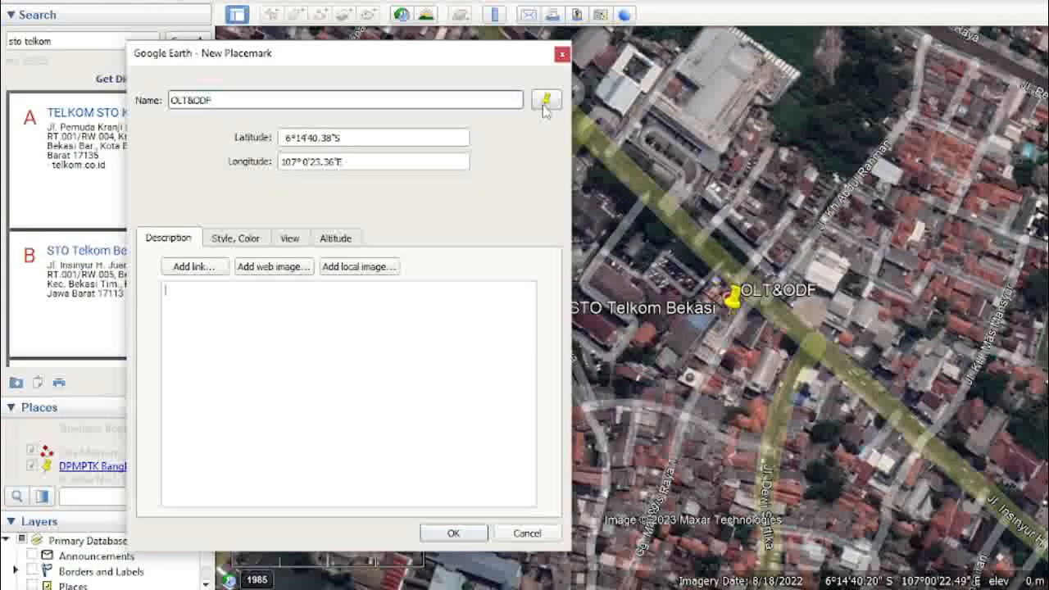
Give the OLT&ODF placemark the white square icon and save the placemark.
{"action": "left_click", "coordinate": [544, 99]}
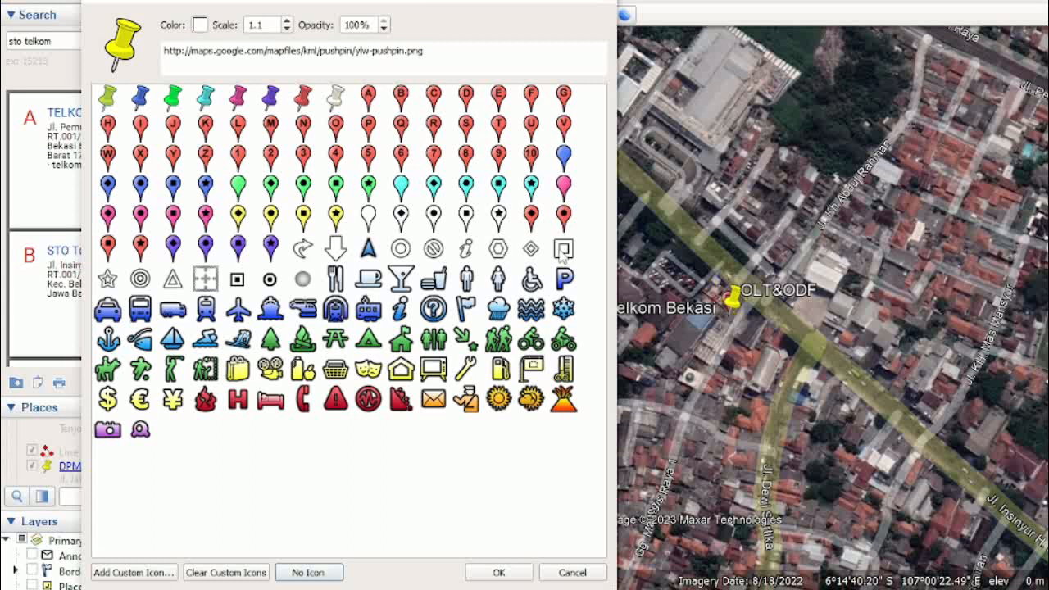
{"action": "left_click", "coordinate": [563, 249]}
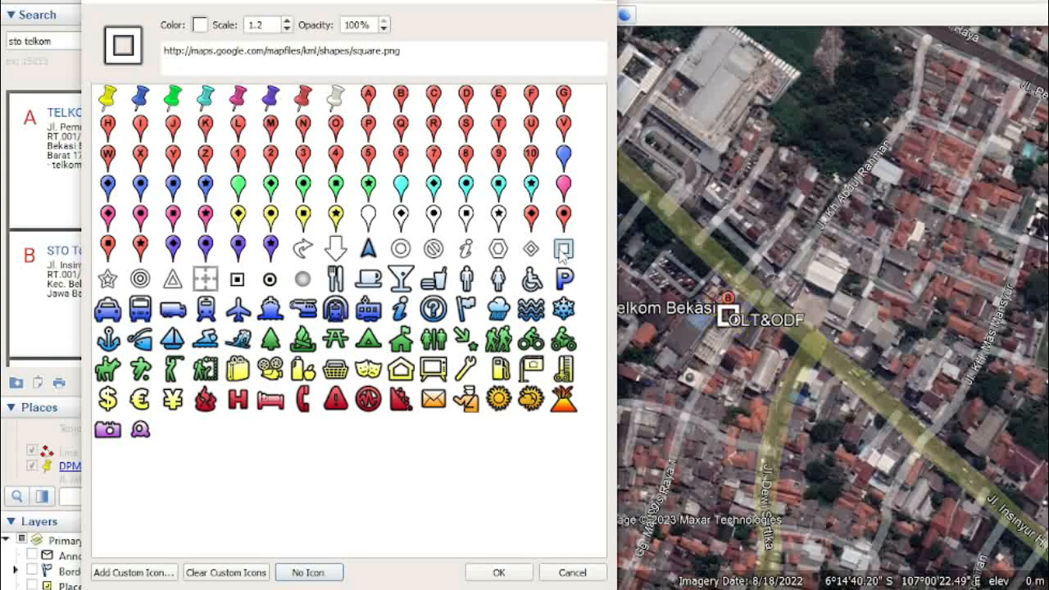
{"action": "left_click", "coordinate": [505, 572]}
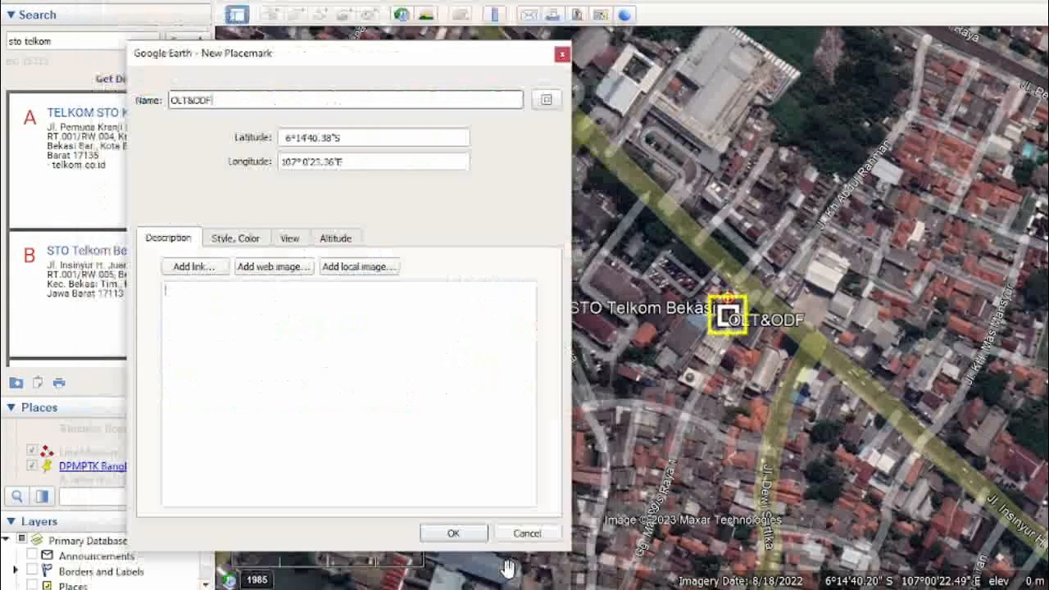
{"action": "left_click", "coordinate": [453, 533]}
Examine the roads and neighbourhoods between the OLT&ODF placemark and the stadium area.
{"action": "scroll", "coordinate": [719, 344], "scroll_direction": "down", "scroll_amount": 3}
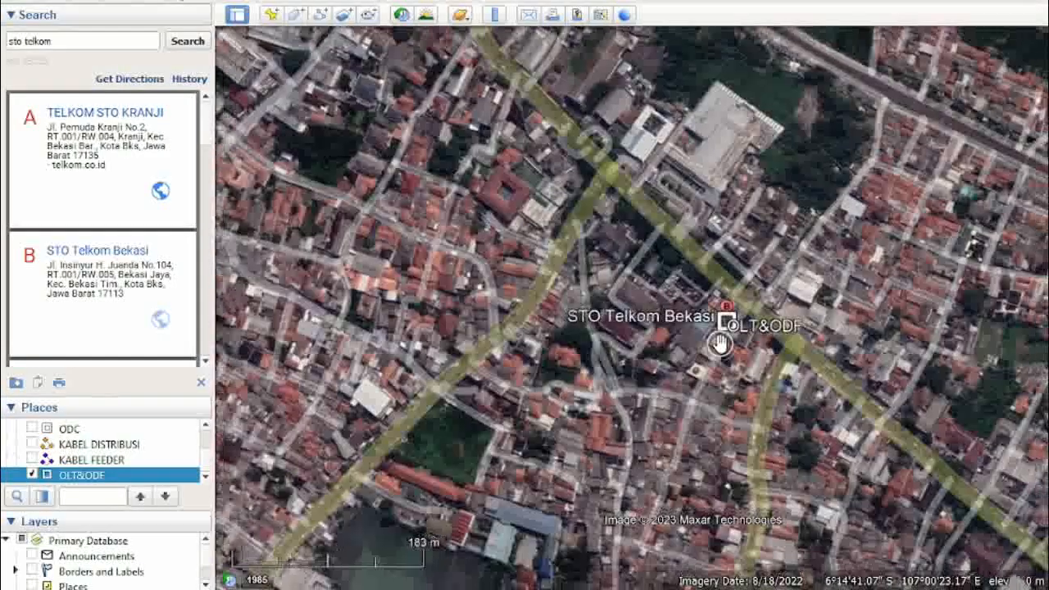
{"action": "scroll", "coordinate": [719, 344], "scroll_direction": "down", "scroll_amount": 3}
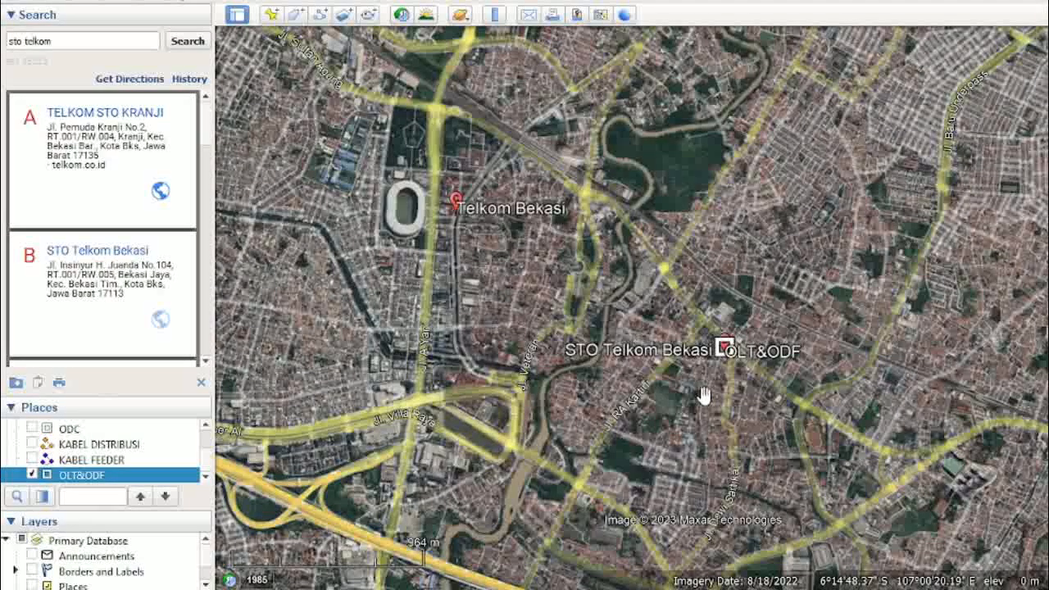
{"action": "left_click", "coordinate": [205, 475]}
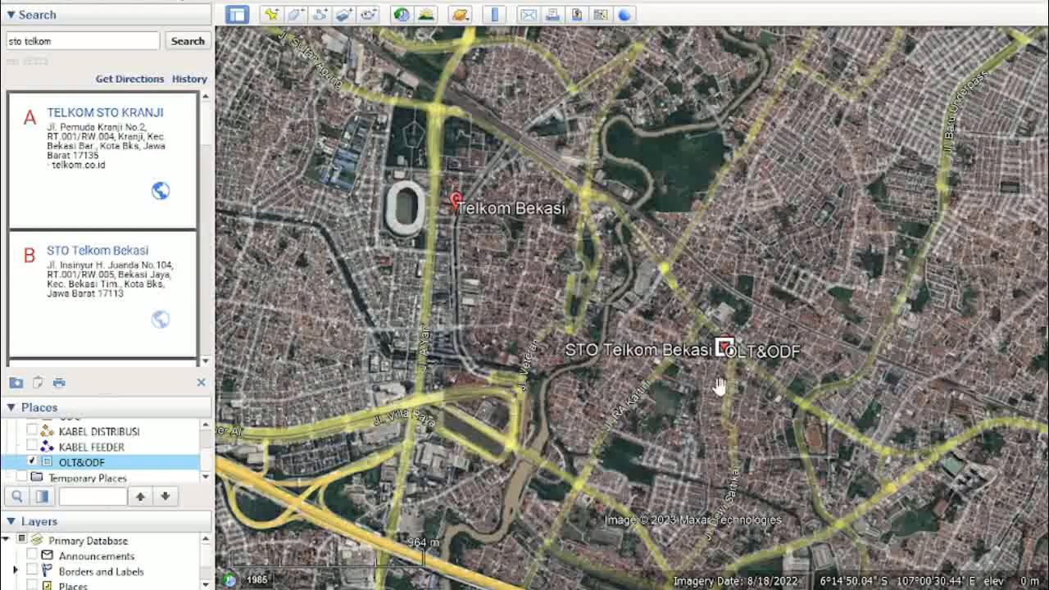
{"action": "scroll", "coordinate": [651, 288], "scroll_direction": "up", "scroll_amount": 5}
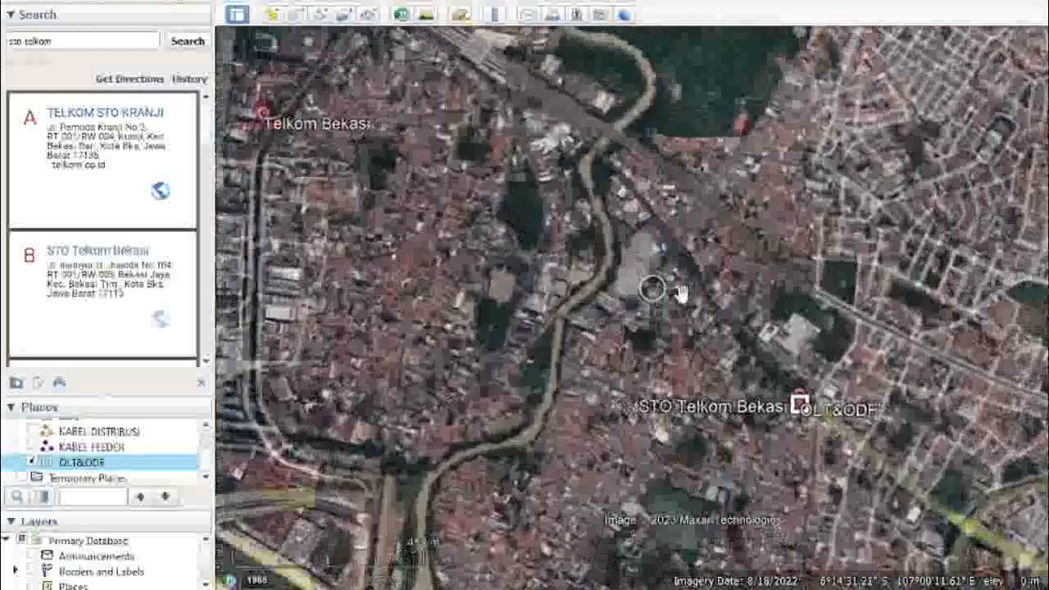
{"action": "scroll", "coordinate": [773, 262], "scroll_direction": "up", "scroll_amount": 2}
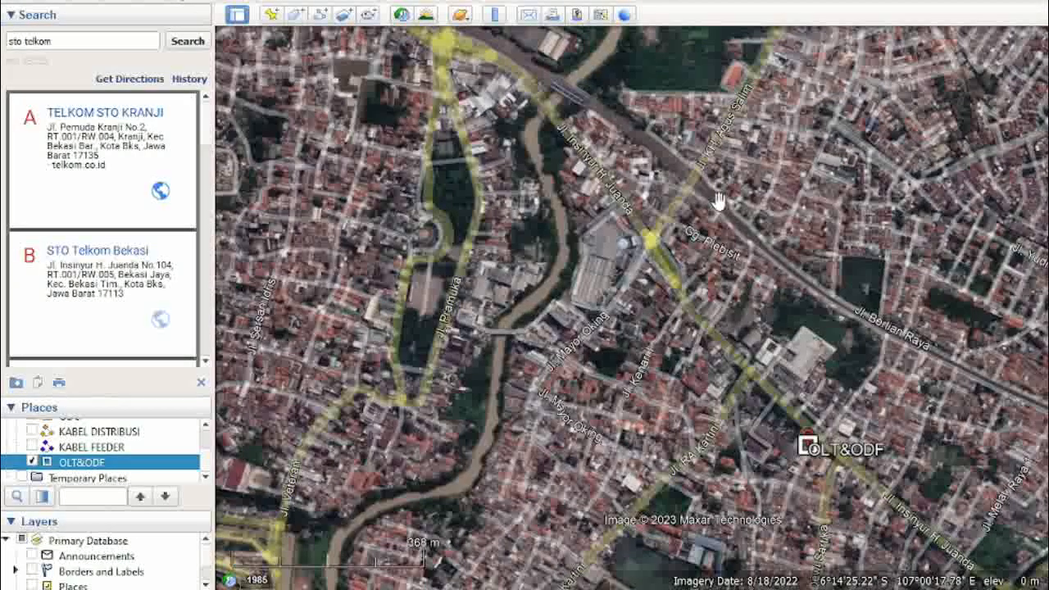
{"action": "scroll", "coordinate": [717, 200], "scroll_direction": "down", "scroll_amount": 2}
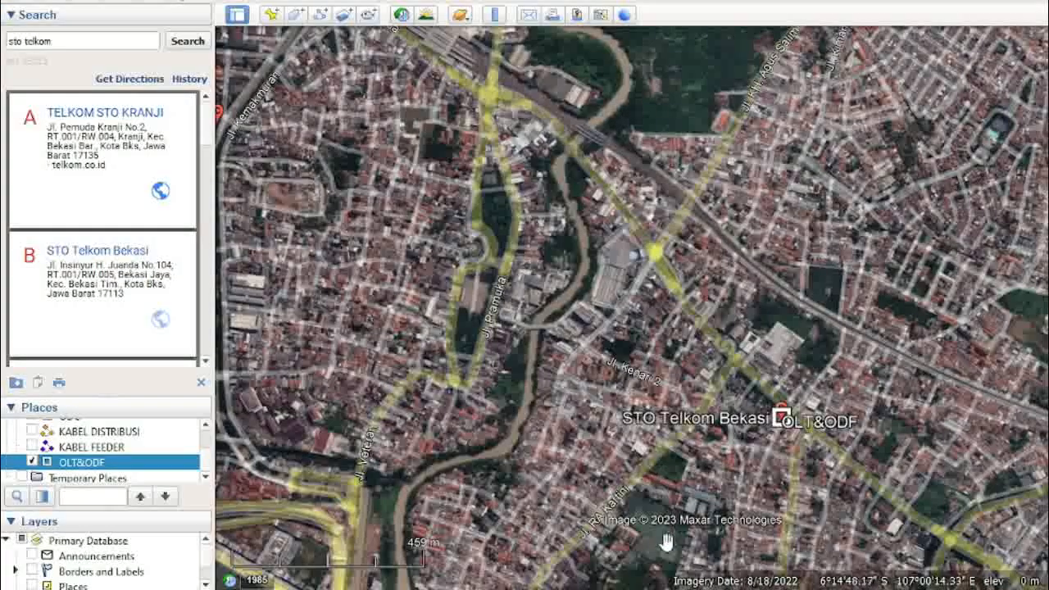
Switch to the design reference notes and review the recommended maximum length for the feeder cable.
{"action": "mouse_move", "coordinate": [647, 589]}
{"action": "left_click", "coordinate": [561, 557]}
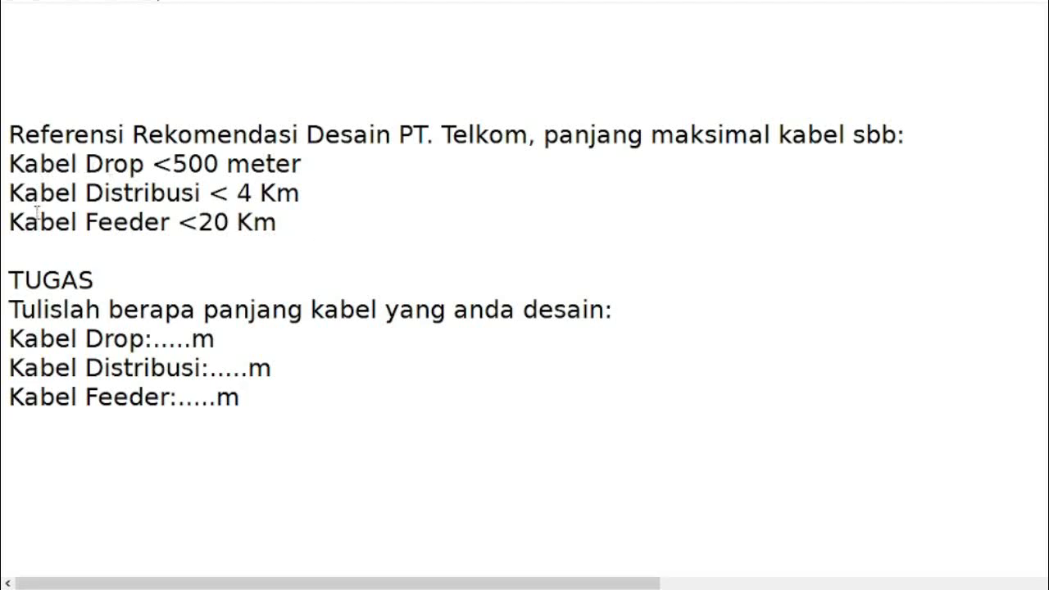
{"action": "left_click_drag", "start_coordinate": [10, 223], "coordinate": [338, 218]}
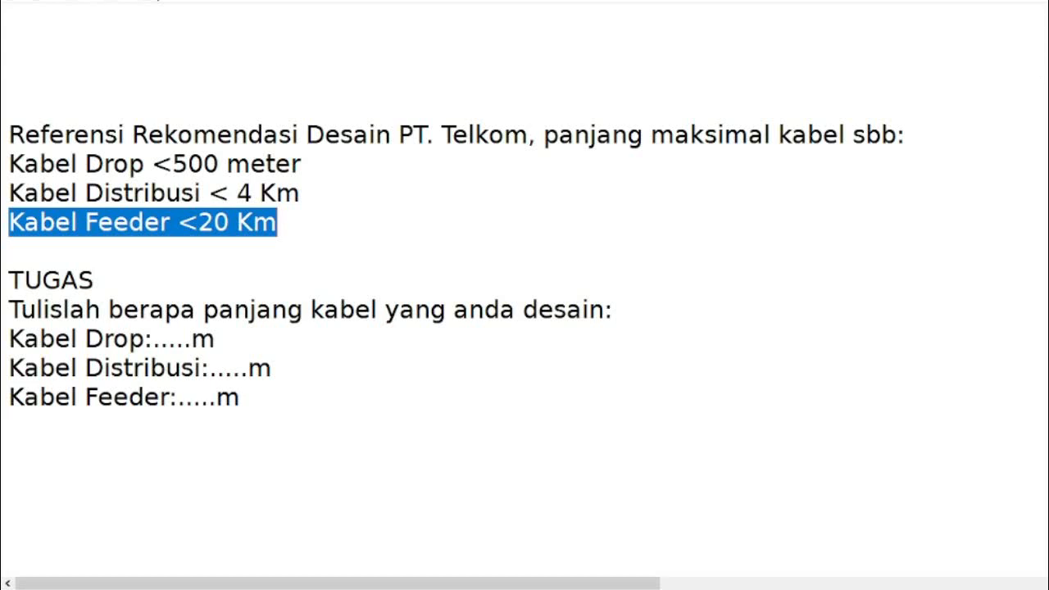
{"action": "left_click_drag", "start_coordinate": [4, 227], "coordinate": [332, 227]}
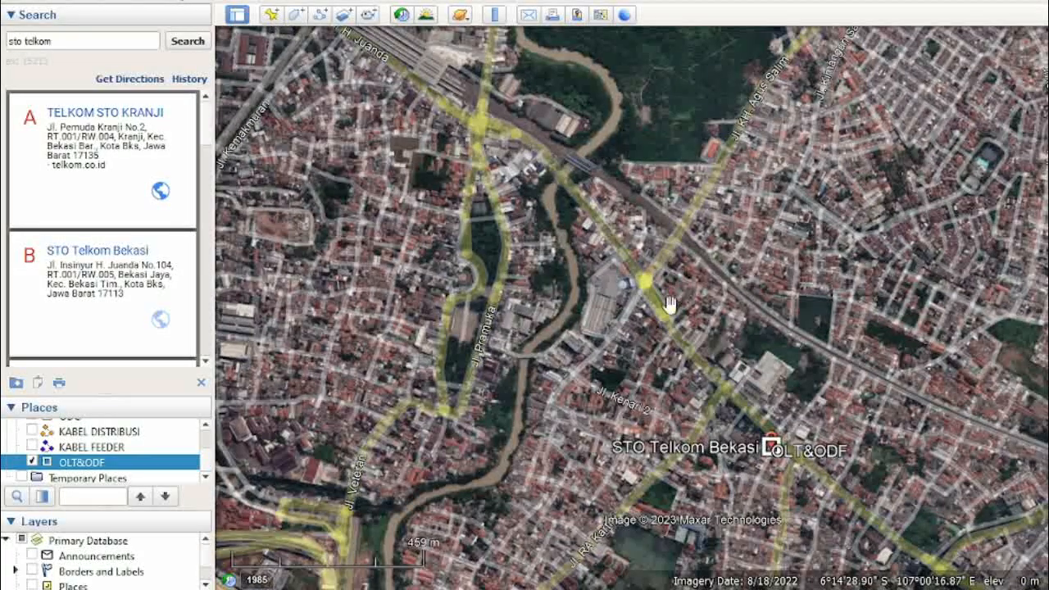
Create a placemark with the white triangle icon and position it at the Jl. A. Yani junction north of the stadium.
{"action": "left_click_drag", "start_coordinate": [485, 128], "coordinate": [487, 169]}
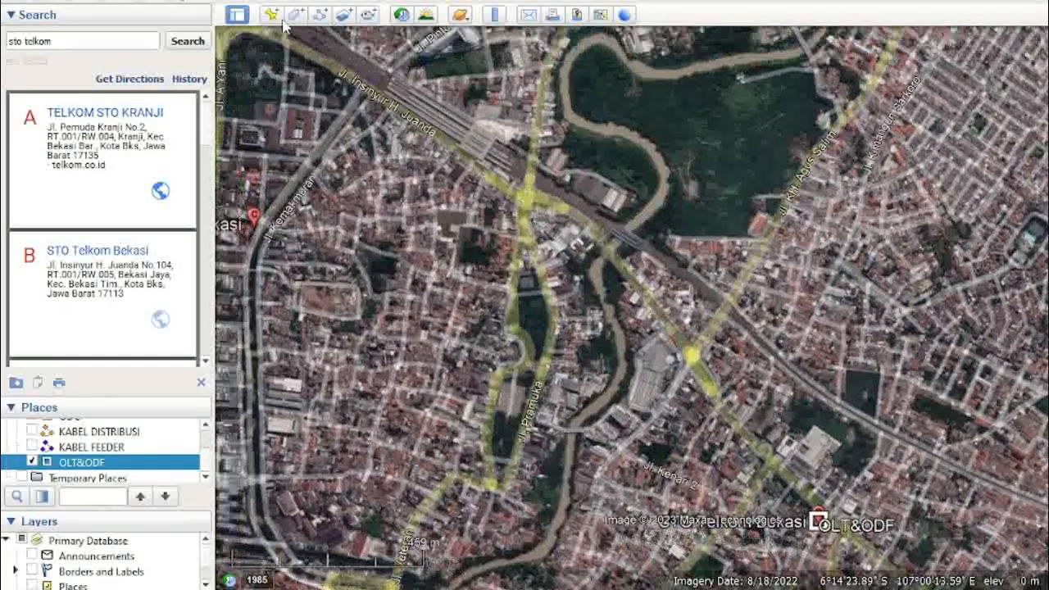
{"action": "left_click", "coordinate": [271, 14]}
{"action": "left_click", "coordinate": [546, 100]}
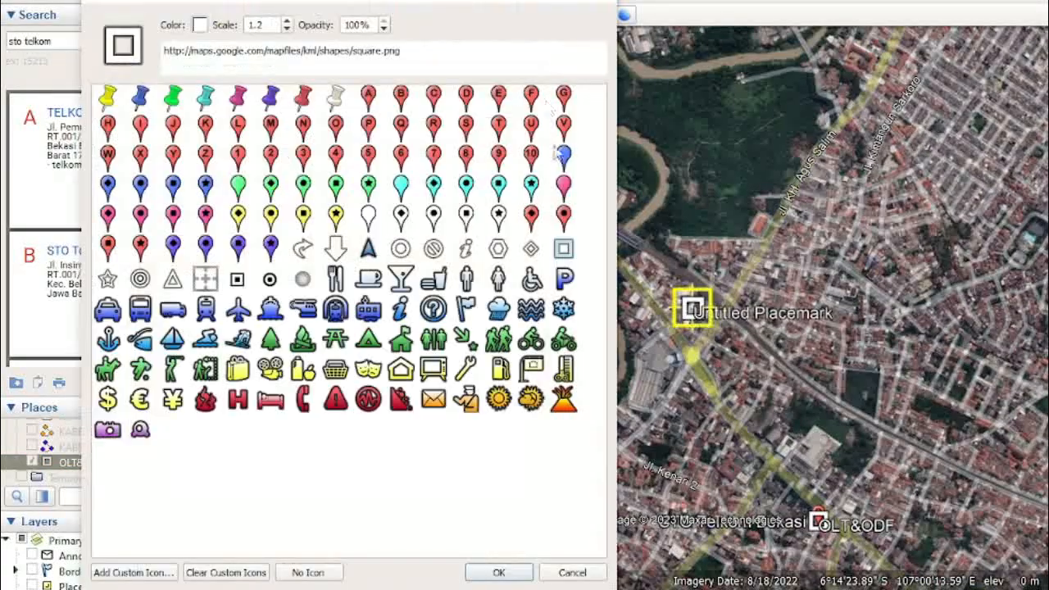
{"action": "left_click", "coordinate": [174, 280]}
{"action": "left_click_drag", "start_coordinate": [758, 357], "coordinate": [897, 286]}
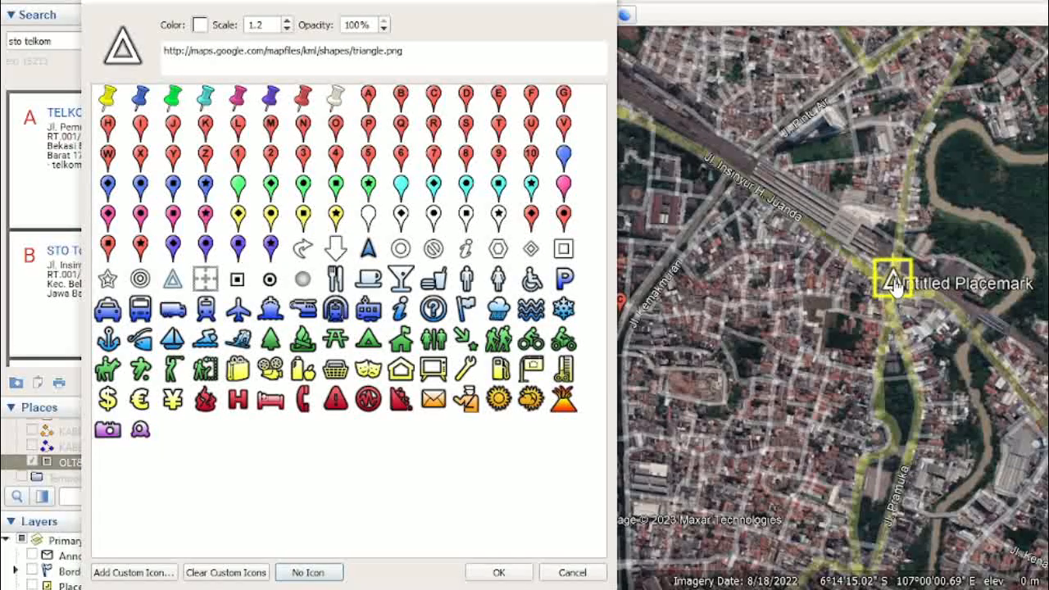
{"action": "scroll", "coordinate": [743, 286], "scroll_direction": "down", "scroll_amount": 3}
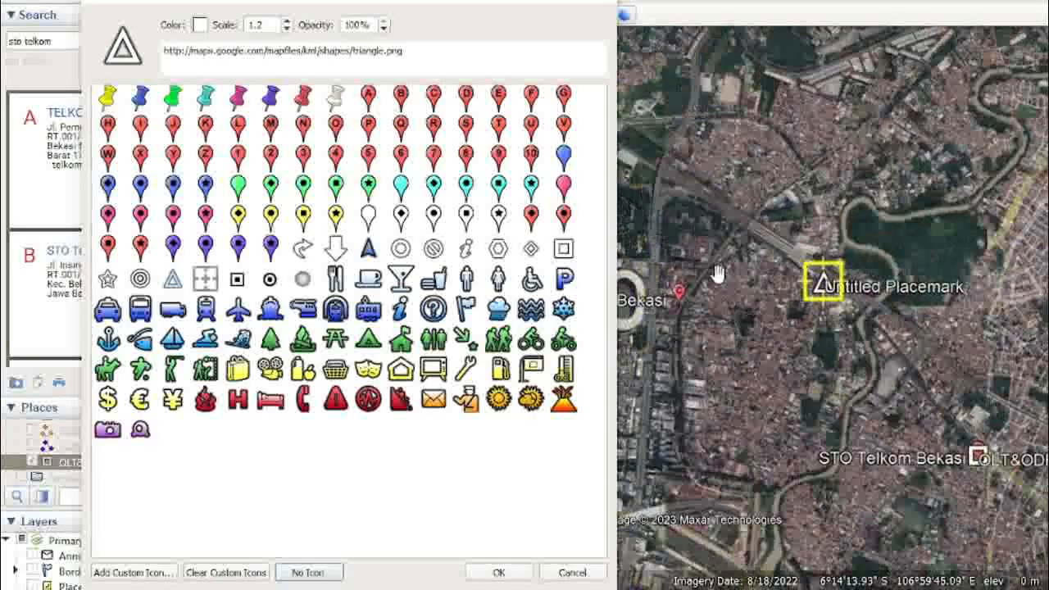
{"action": "left_click_drag", "start_coordinate": [715, 274], "coordinate": [787, 338]}
{"action": "scroll", "coordinate": [800, 349], "scroll_direction": "up", "scroll_amount": 2}
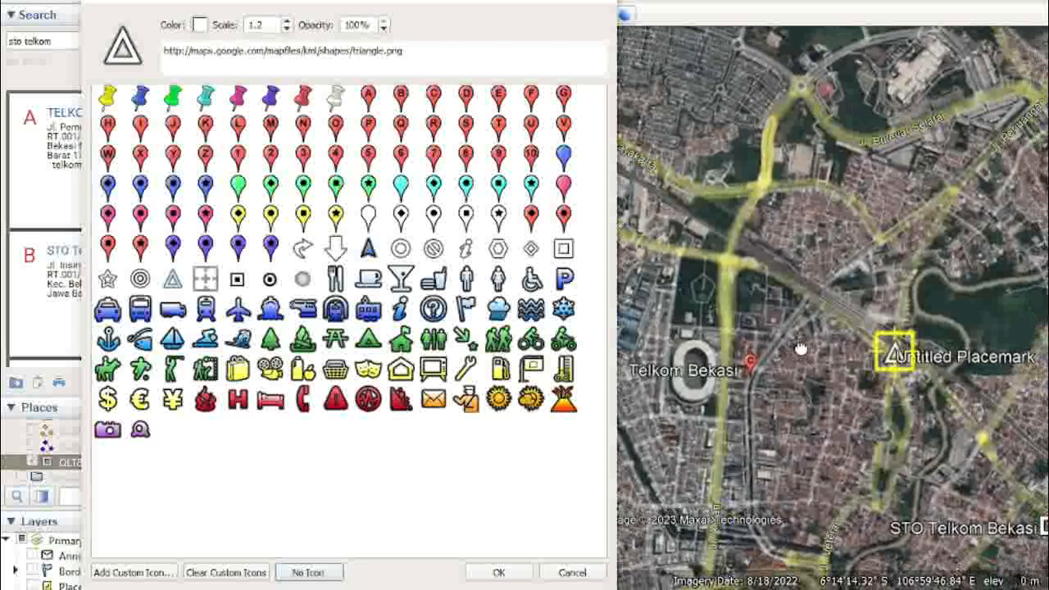
{"action": "left_click_drag", "start_coordinate": [897, 354], "coordinate": [729, 260]}
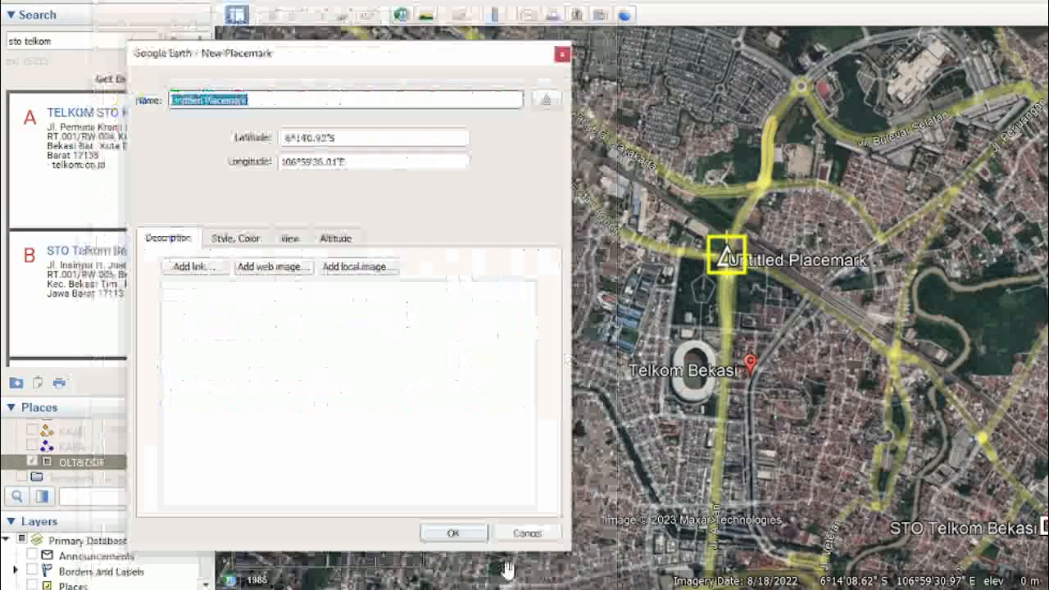
Accept the triangle icon, name the placemark ODC and save it.
{"action": "left_click", "coordinate": [501, 571]}
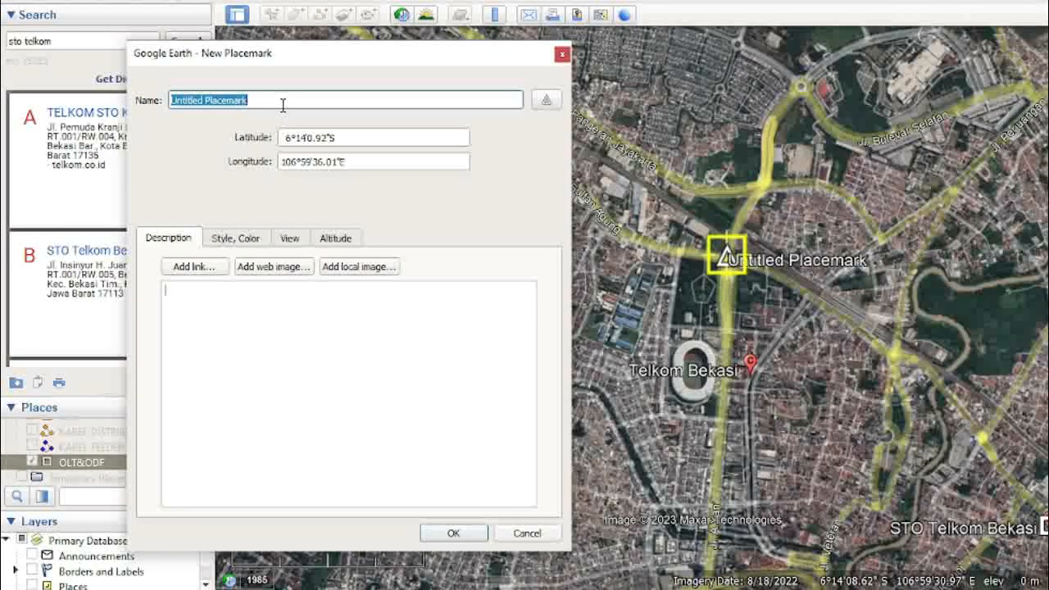
{"action": "type", "text": "ODC"}
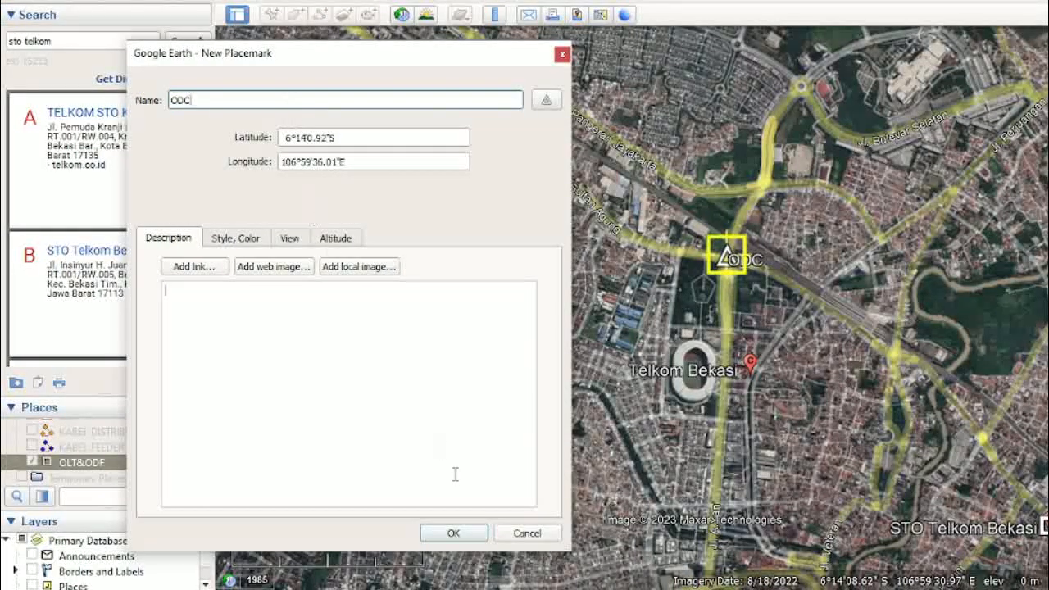
{"action": "left_click", "coordinate": [467, 533]}
Measure the straight-line distance from the ODC placemark to OLT&ODF with the Ruler, in kilometers.
{"action": "left_click_drag", "start_coordinate": [936, 327], "coordinate": [775, 255]}
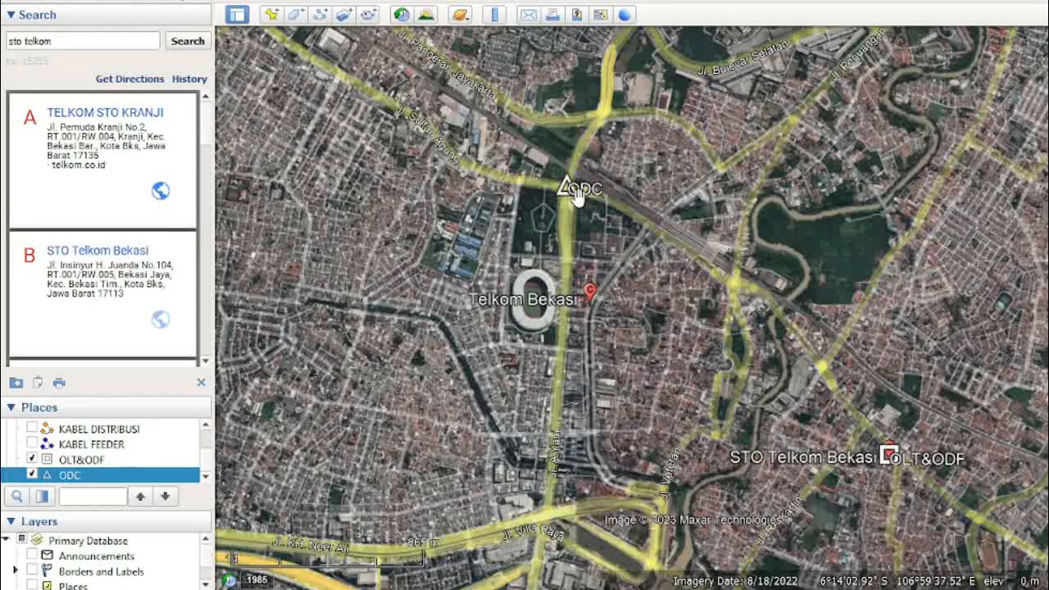
{"action": "left_click", "coordinate": [494, 17]}
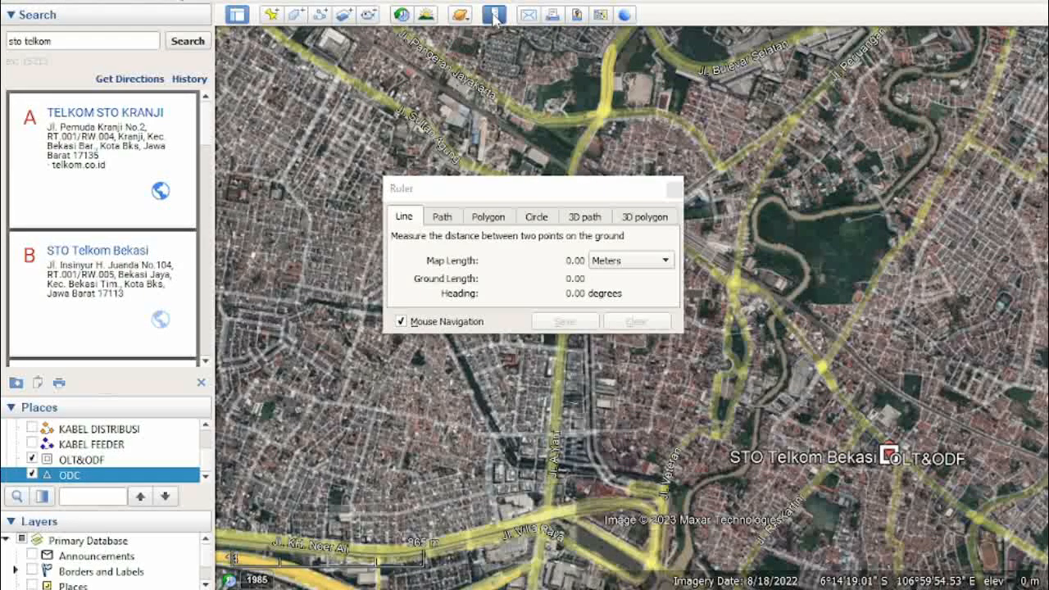
{"action": "left_click_drag", "start_coordinate": [567, 189], "coordinate": [357, 112]}
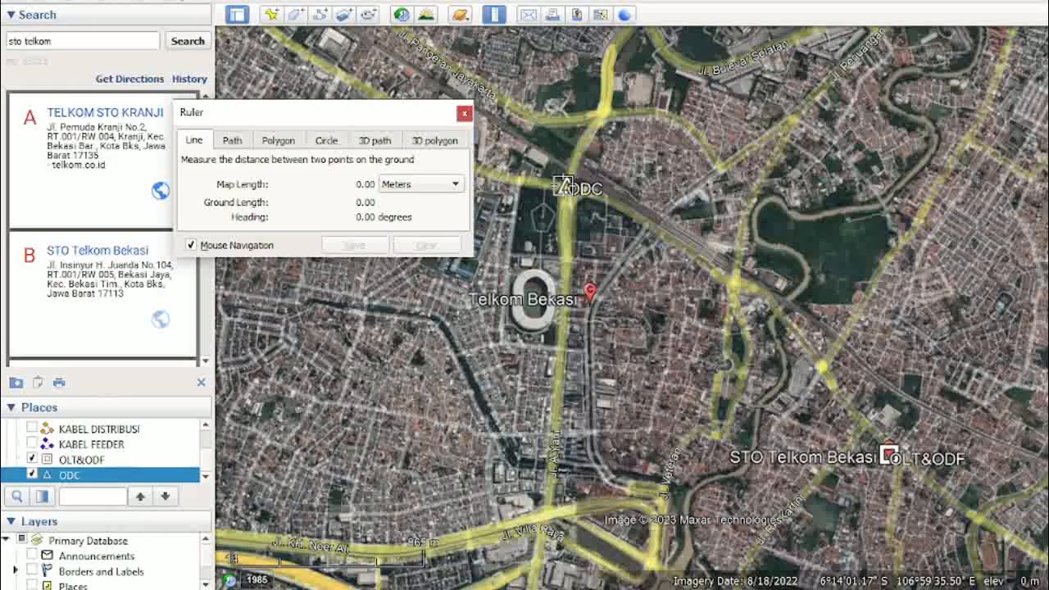
{"action": "left_click", "coordinate": [464, 112]}
{"action": "left_click", "coordinate": [493, 19]}
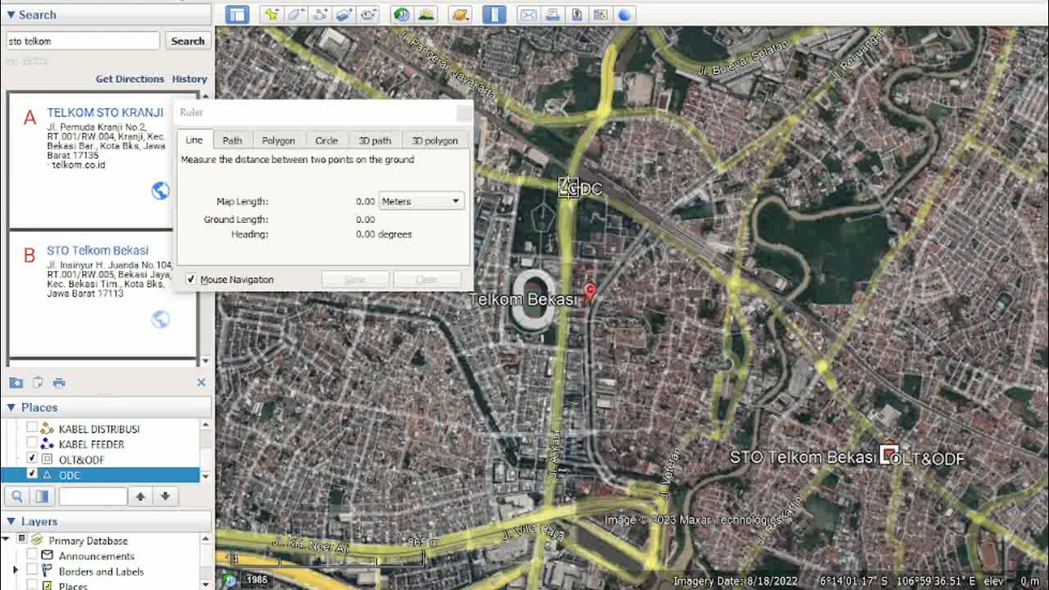
{"action": "left_click", "coordinate": [567, 188]}
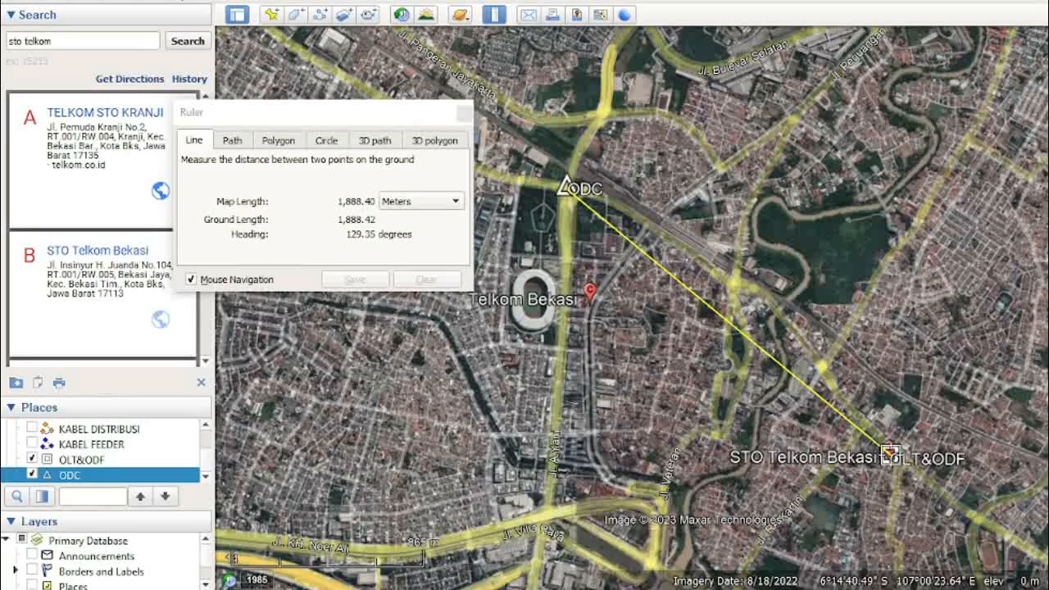
{"action": "left_click", "coordinate": [891, 462]}
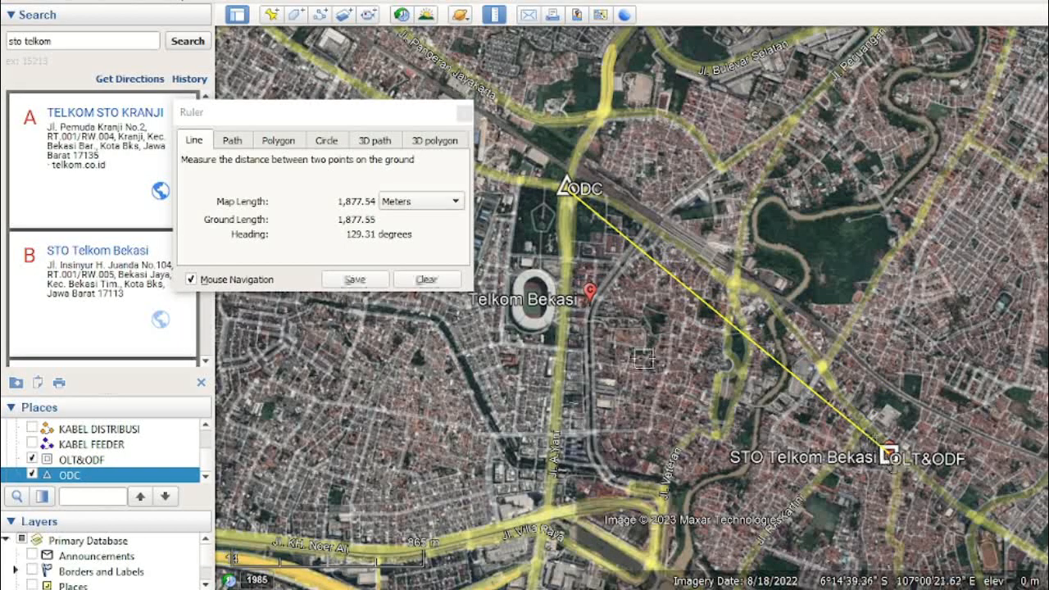
{"action": "left_click", "coordinate": [419, 201]}
{"action": "left_click", "coordinate": [409, 220]}
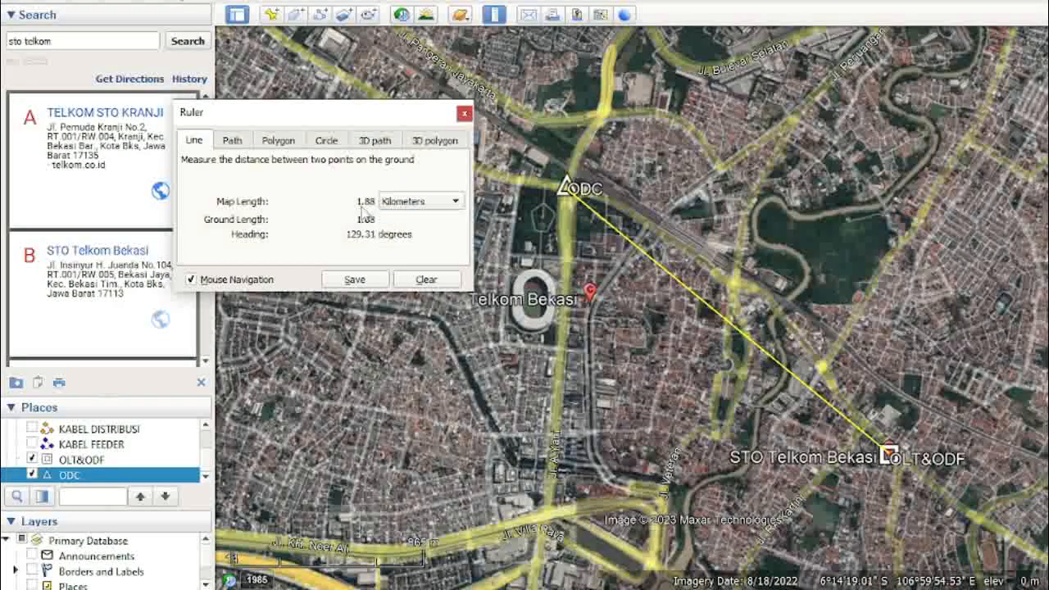
{"action": "left_click", "coordinate": [463, 113]}
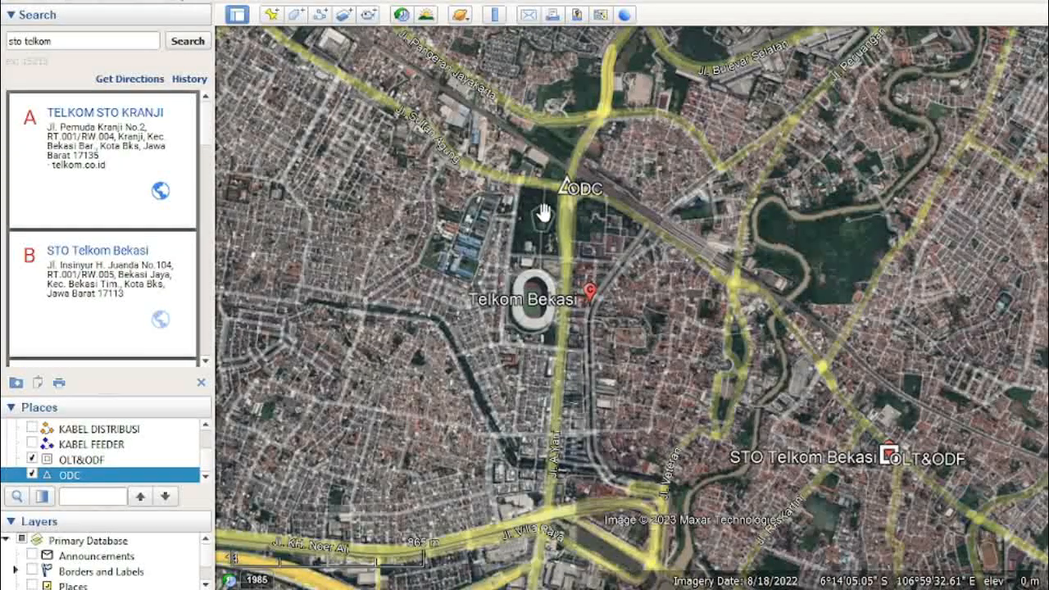
Draw a new path from the OLT&ODF placemark along Jl. Insinyur H. Juanda to the ODC placemark.
{"action": "left_click", "coordinate": [322, 24]}
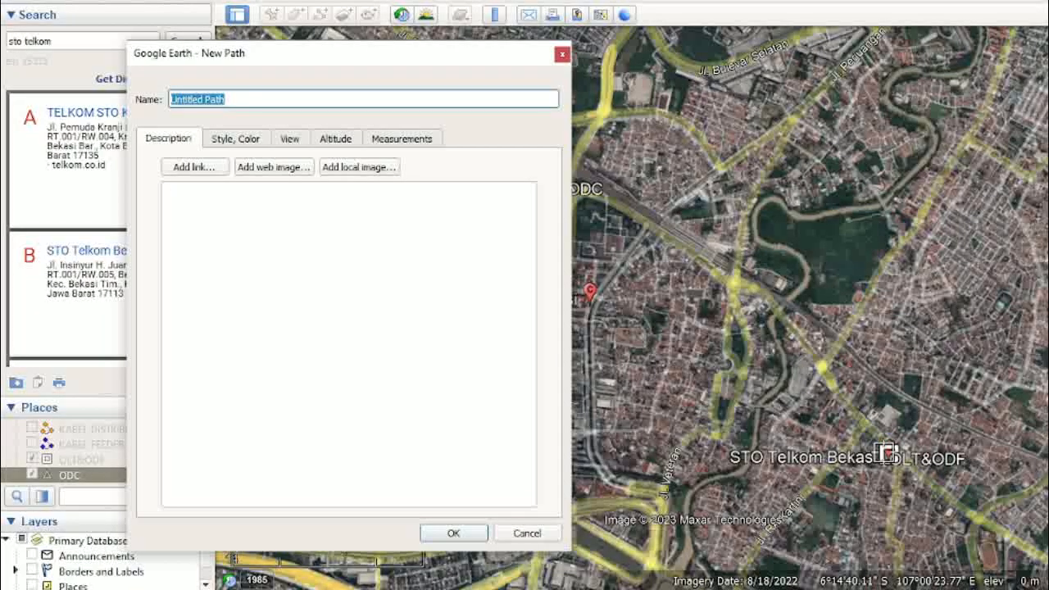
{"action": "left_click_drag", "start_coordinate": [527, 79], "coordinate": [351, 102]}
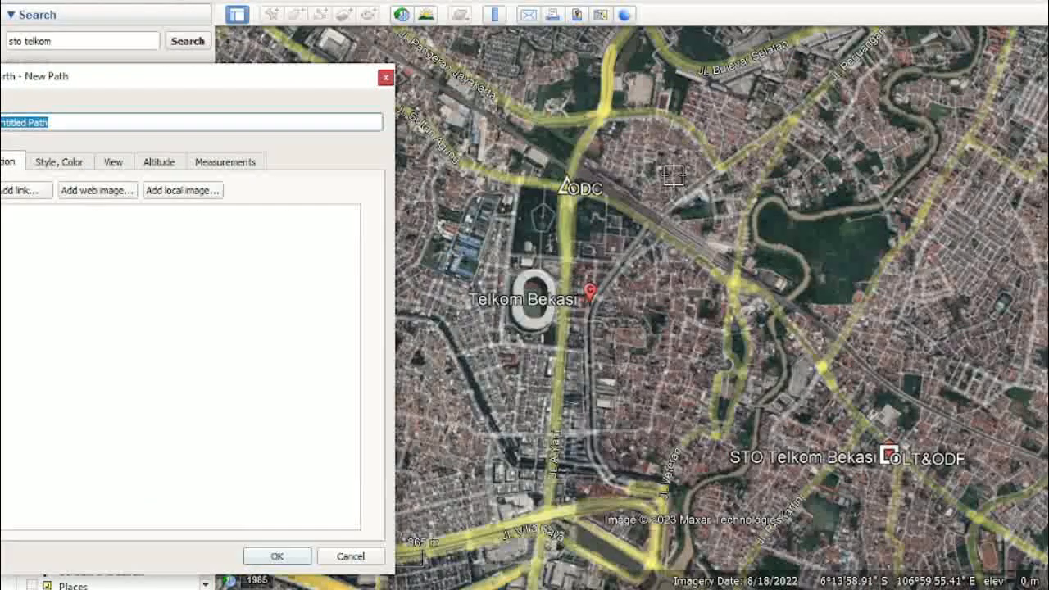
{"action": "left_click", "coordinate": [889, 454]}
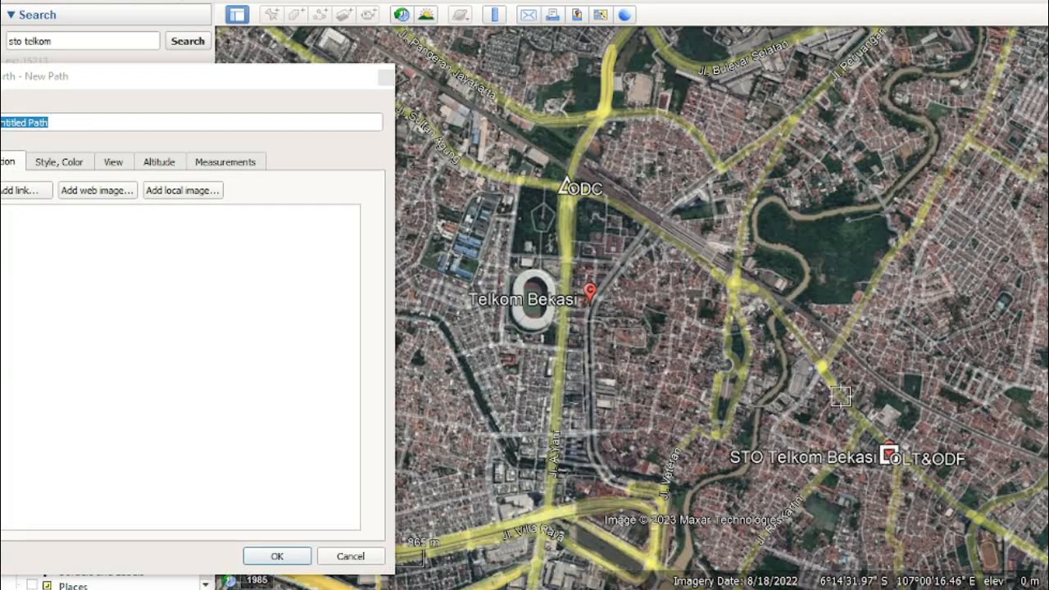
{"action": "left_click", "coordinate": [837, 399]}
{"action": "left_click", "coordinate": [819, 366]}
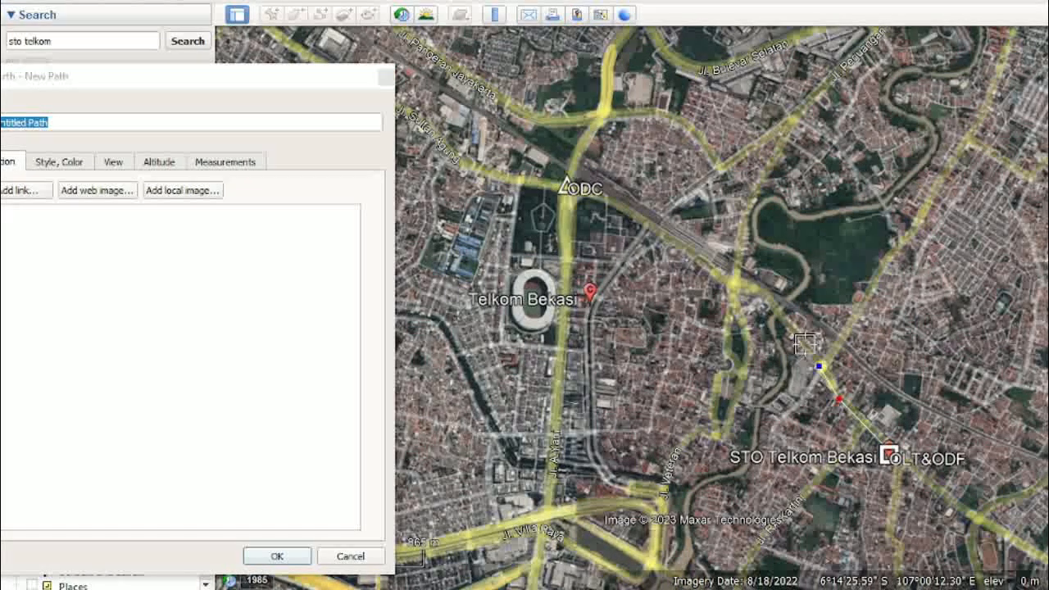
{"action": "left_click", "coordinate": [781, 313]}
{"action": "left_click", "coordinate": [759, 288]}
{"action": "left_click", "coordinate": [734, 282]}
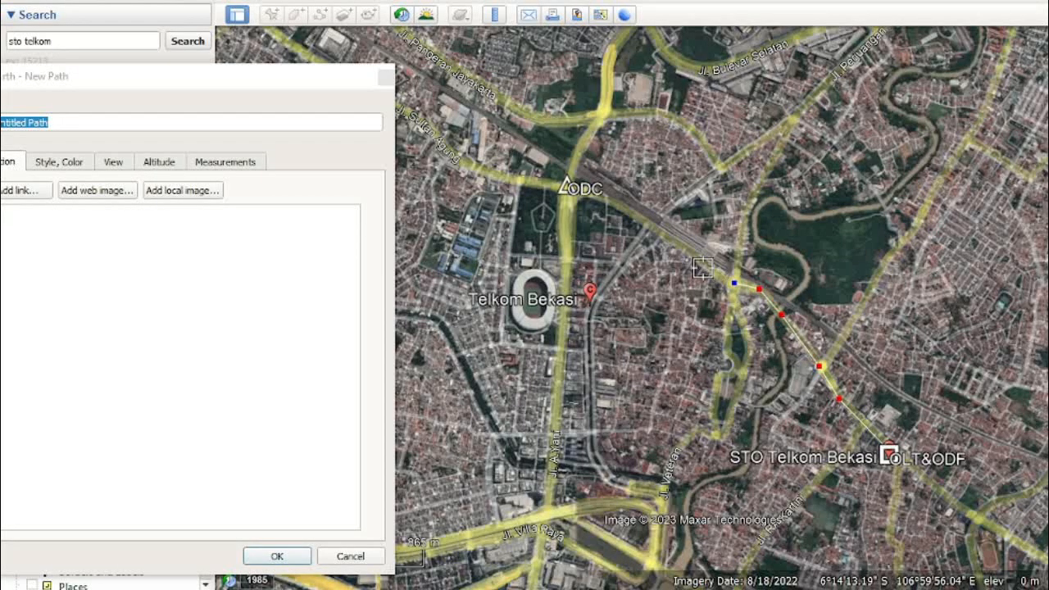
{"action": "left_click", "coordinate": [702, 264]}
{"action": "left_click", "coordinate": [659, 233]}
{"action": "left_click", "coordinate": [611, 203]}
{"action": "left_click", "coordinate": [583, 193]}
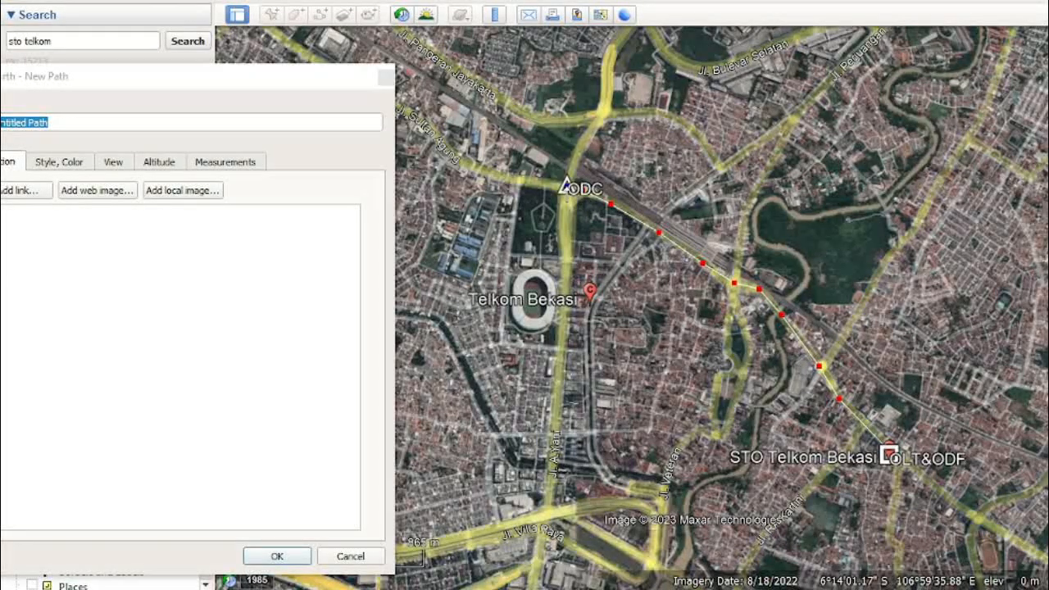
Name the new path KABEL FEEDER and check its length measurement.
{"action": "left_click", "coordinate": [318, 84]}
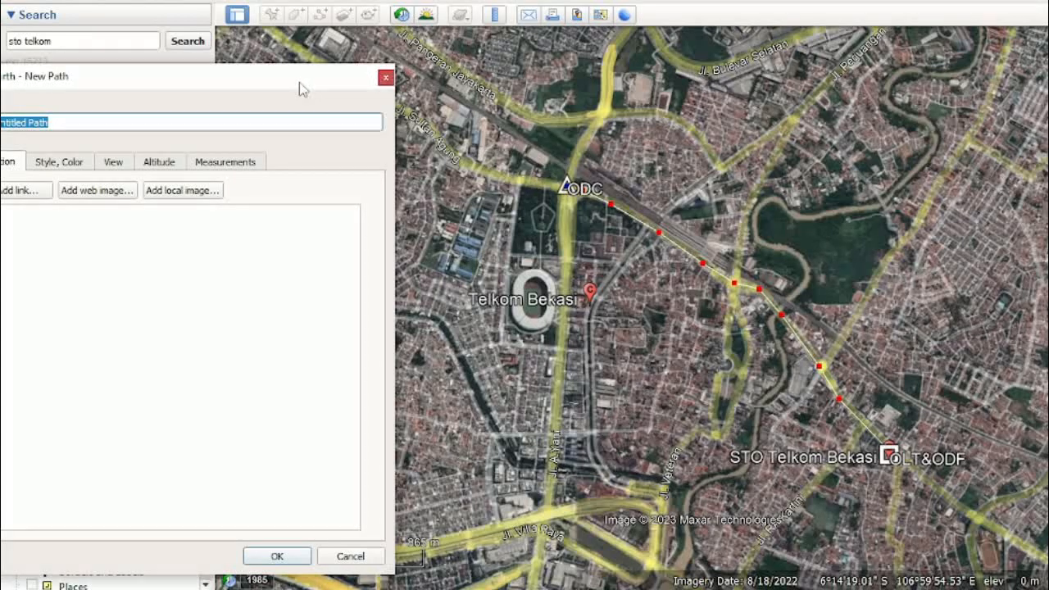
{"action": "left_click_drag", "start_coordinate": [300, 87], "coordinate": [471, 54]}
{"action": "type", "text": "KABEL FEEDER"}
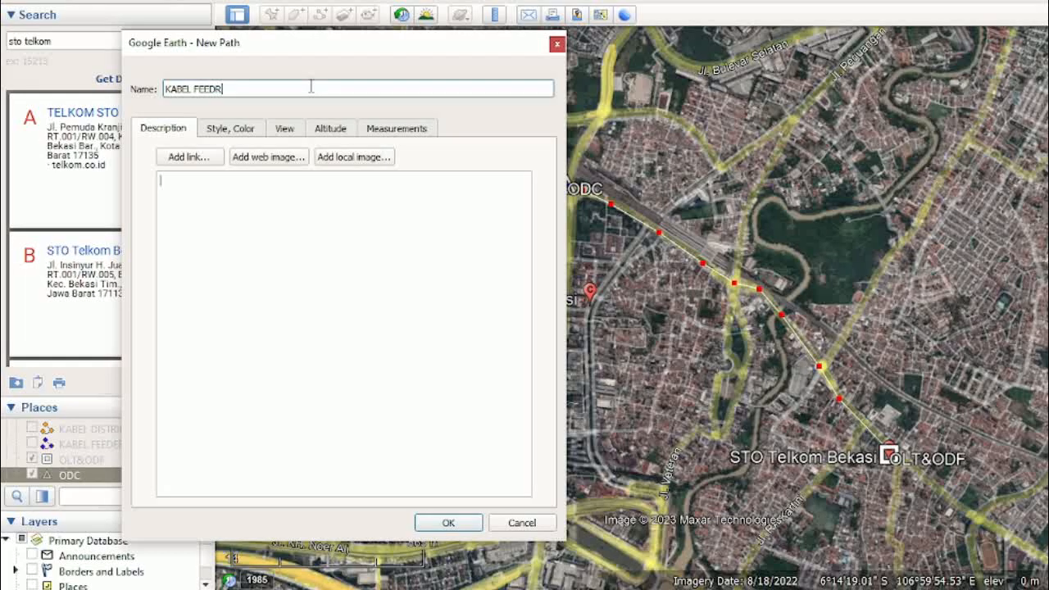
{"action": "left_click", "coordinate": [373, 131]}
{"action": "left_click", "coordinate": [353, 131]}
{"action": "left_click", "coordinate": [382, 132]}
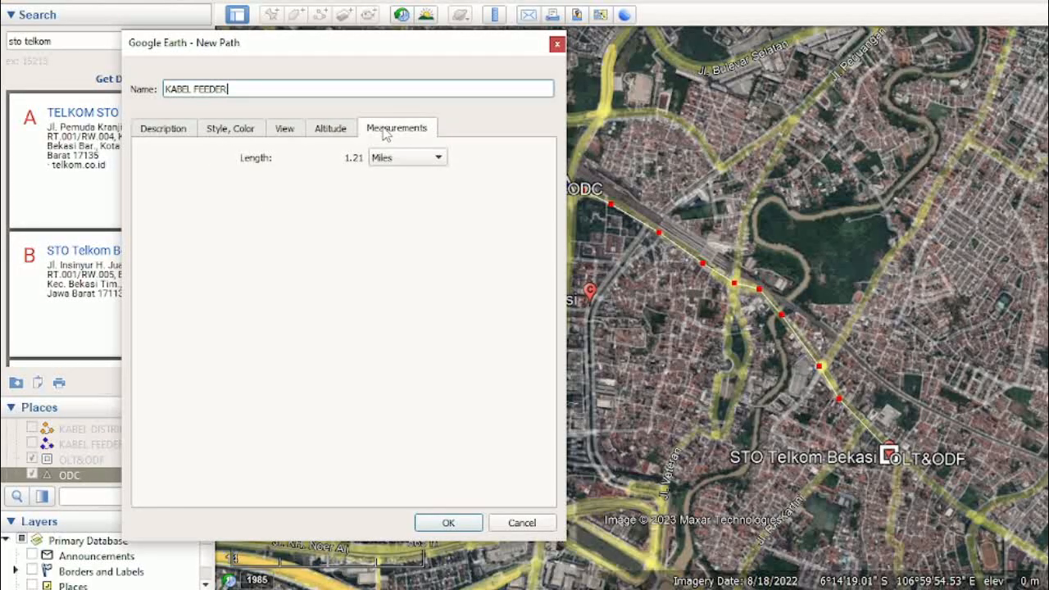
{"action": "left_click", "coordinate": [392, 158]}
Style the KABEL FEEDER path with a blue (#0000ff) line of width 10 and save the path.
{"action": "left_click", "coordinate": [401, 86]}
{"action": "left_click", "coordinate": [332, 129]}
{"action": "left_click", "coordinate": [284, 129]}
{"action": "left_click", "coordinate": [256, 131]}
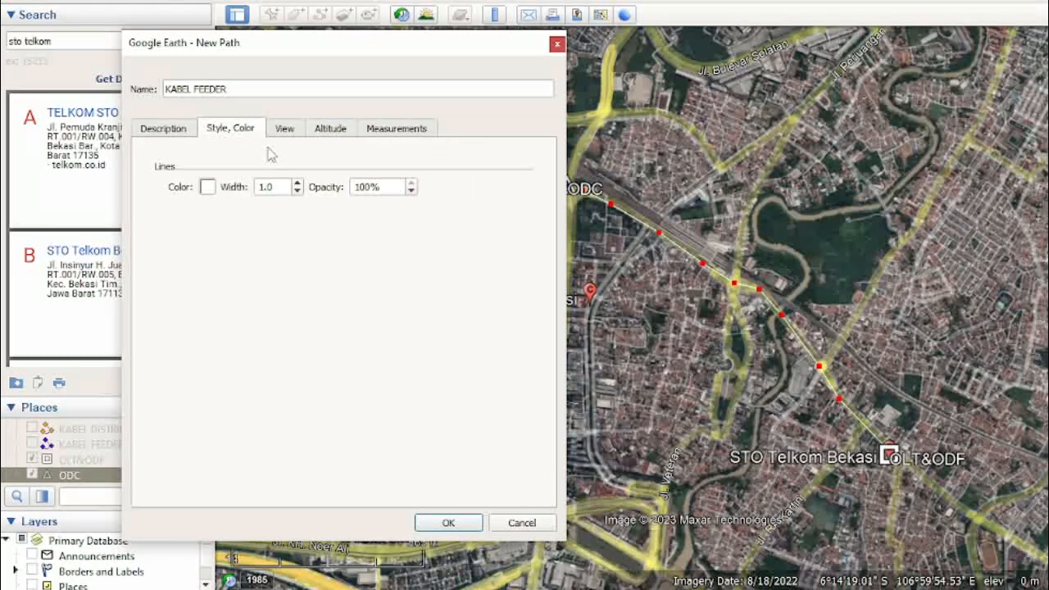
{"action": "left_click", "coordinate": [208, 188]}
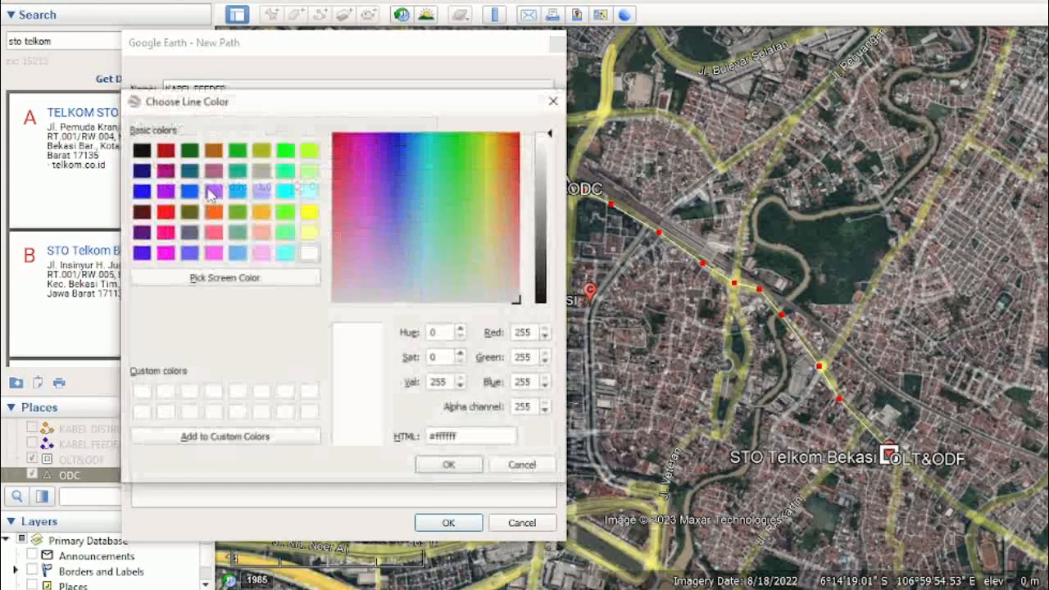
{"action": "left_click", "coordinate": [142, 191]}
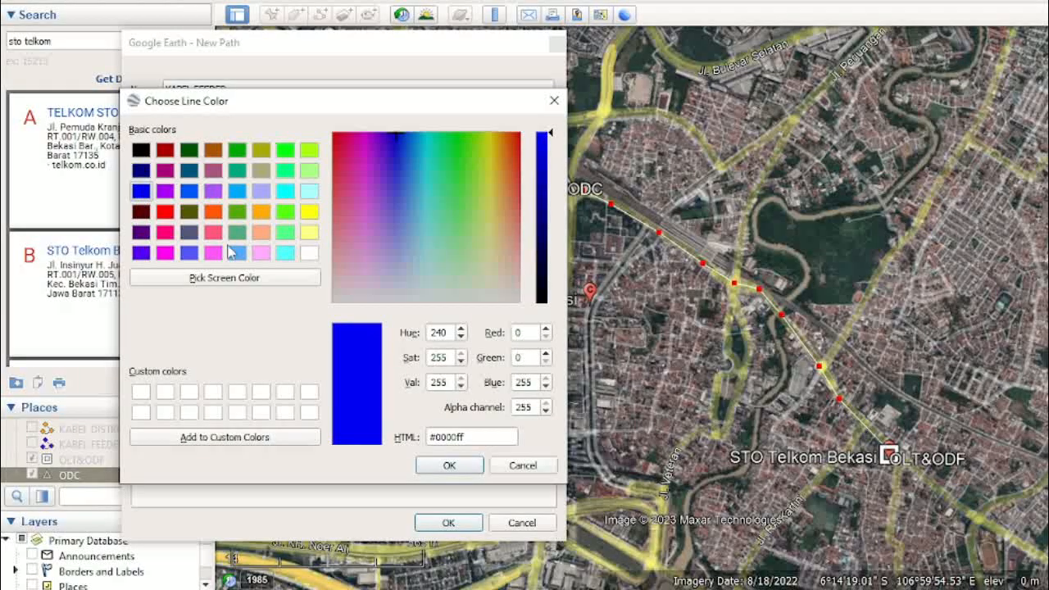
{"action": "left_click", "coordinate": [448, 465]}
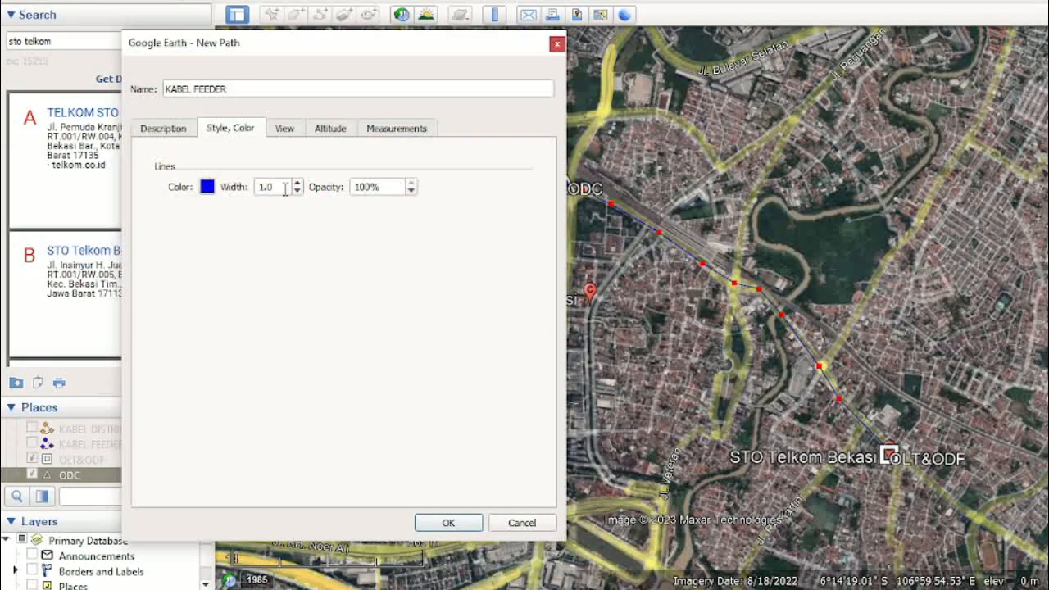
{"action": "type", "text": "5"}
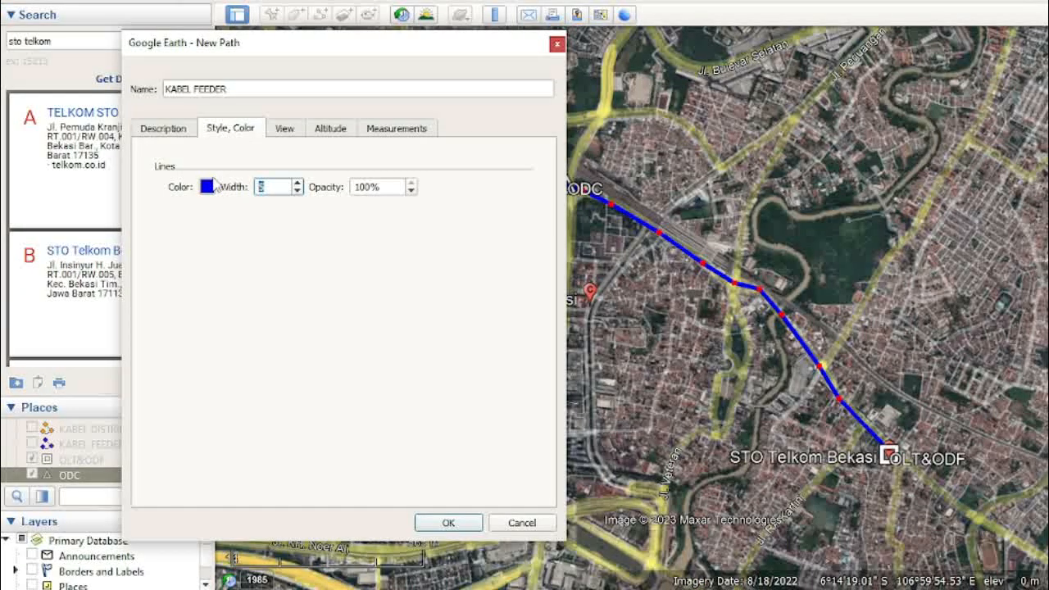
{"action": "type", "text": "10"}
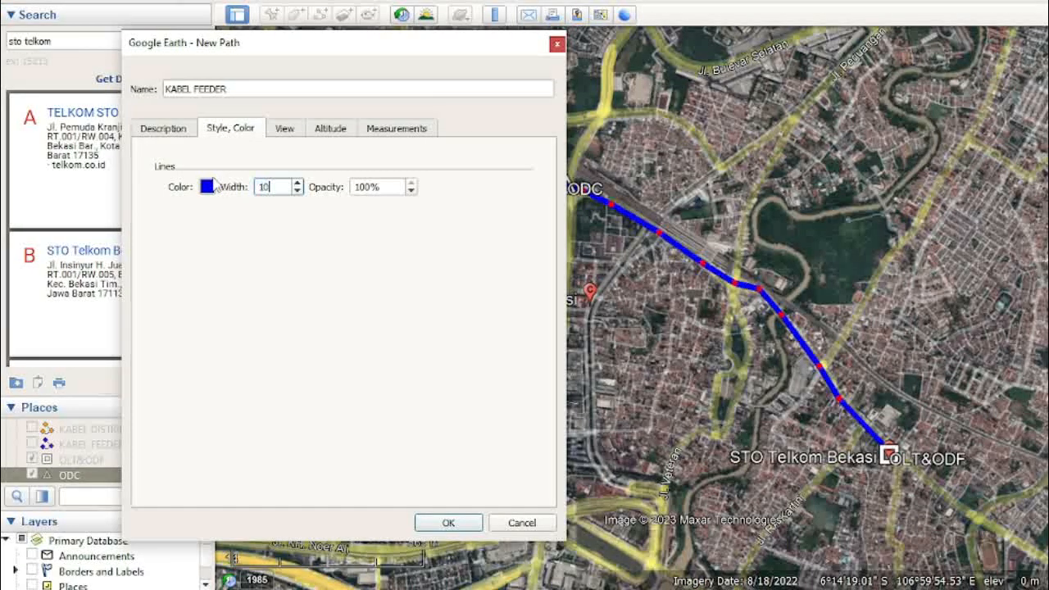
{"action": "left_click", "coordinate": [461, 525]}
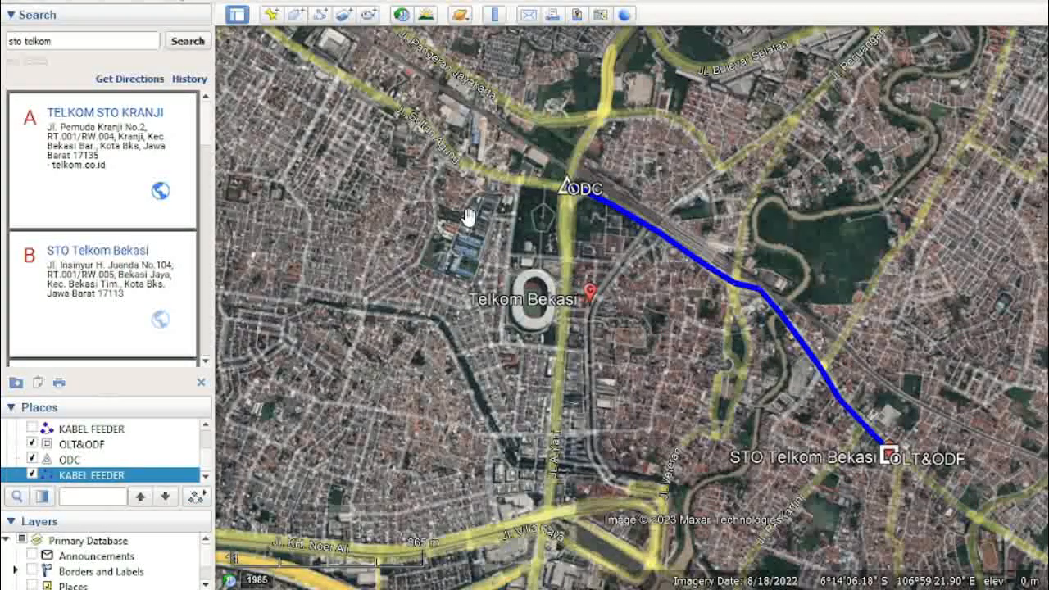
Create a new placemark in the area southwest of ODC and give it the yellow house icon.
{"action": "scroll", "coordinate": [467, 249], "scroll_direction": "up", "scroll_amount": 3}
{"action": "scroll", "coordinate": [524, 341], "scroll_direction": "up", "scroll_amount": 2}
{"action": "scroll", "coordinate": [497, 347], "scroll_direction": "up", "scroll_amount": 2}
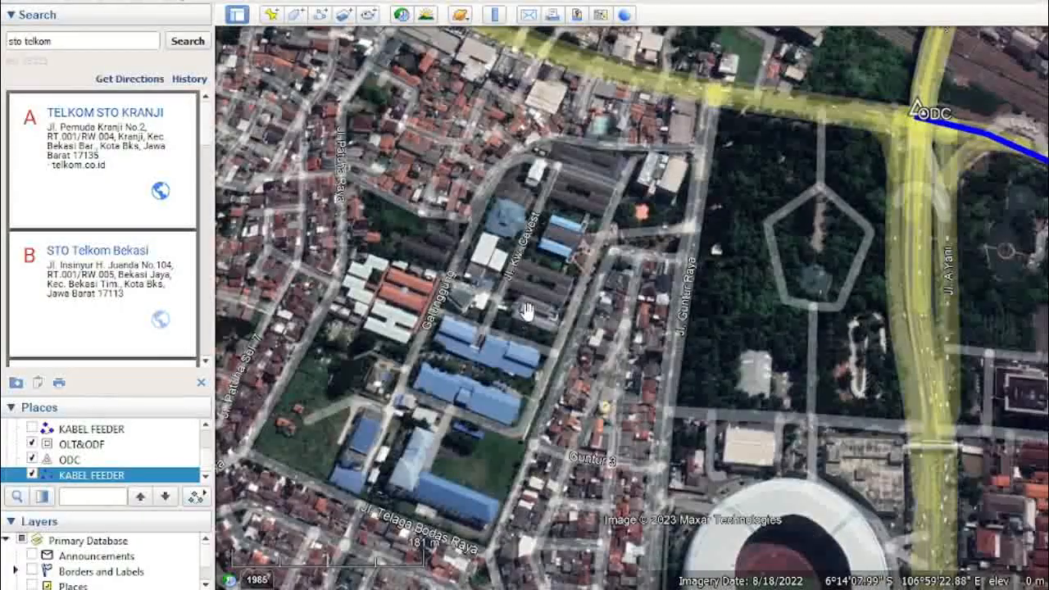
{"action": "scroll", "coordinate": [525, 310], "scroll_direction": "up", "scroll_amount": 1}
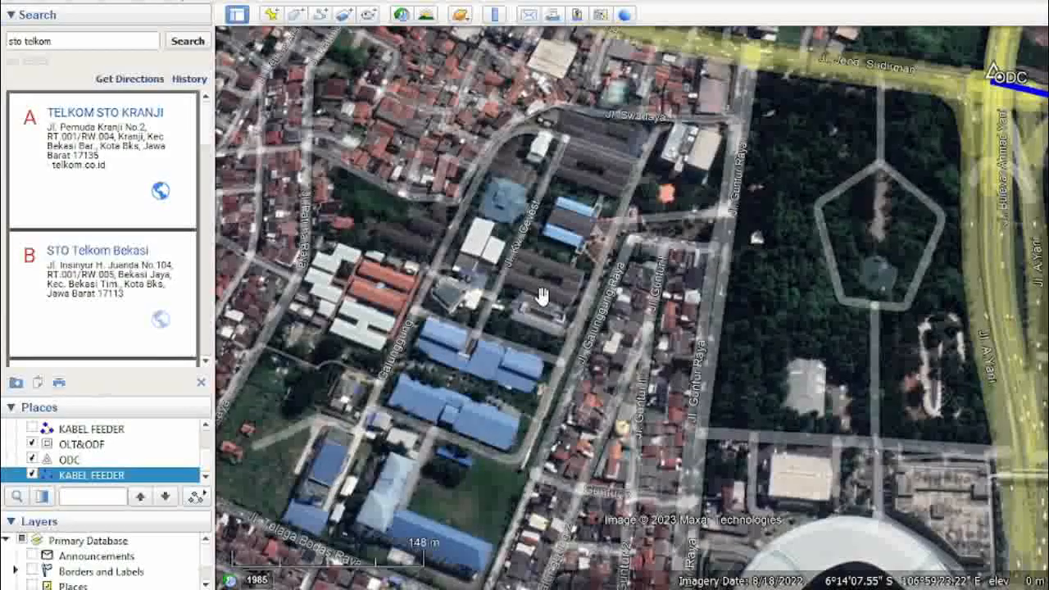
{"action": "scroll", "coordinate": [541, 296], "scroll_direction": "up", "scroll_amount": 2}
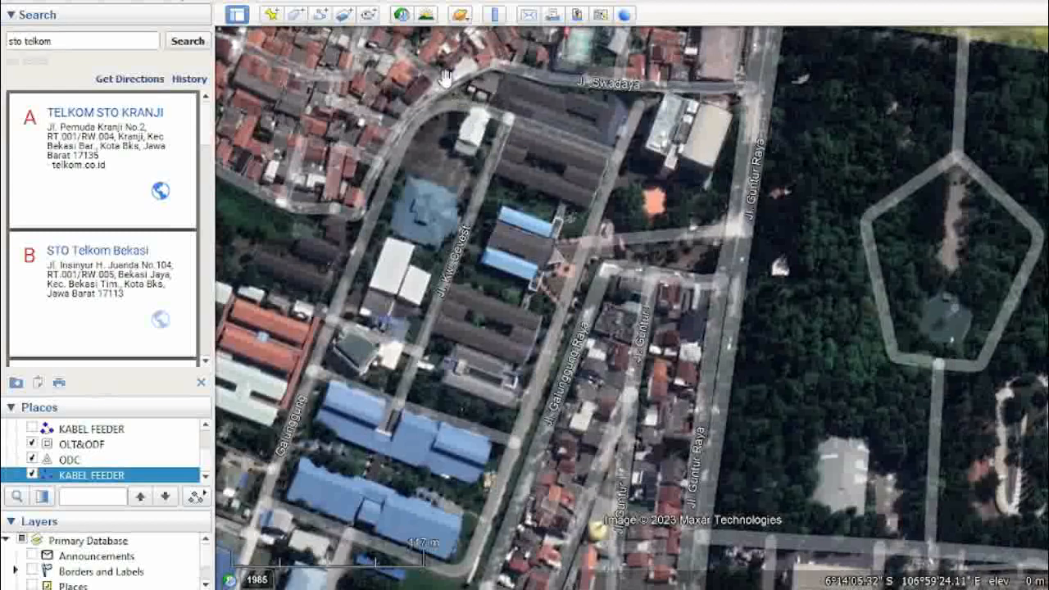
{"action": "left_click", "coordinate": [271, 15]}
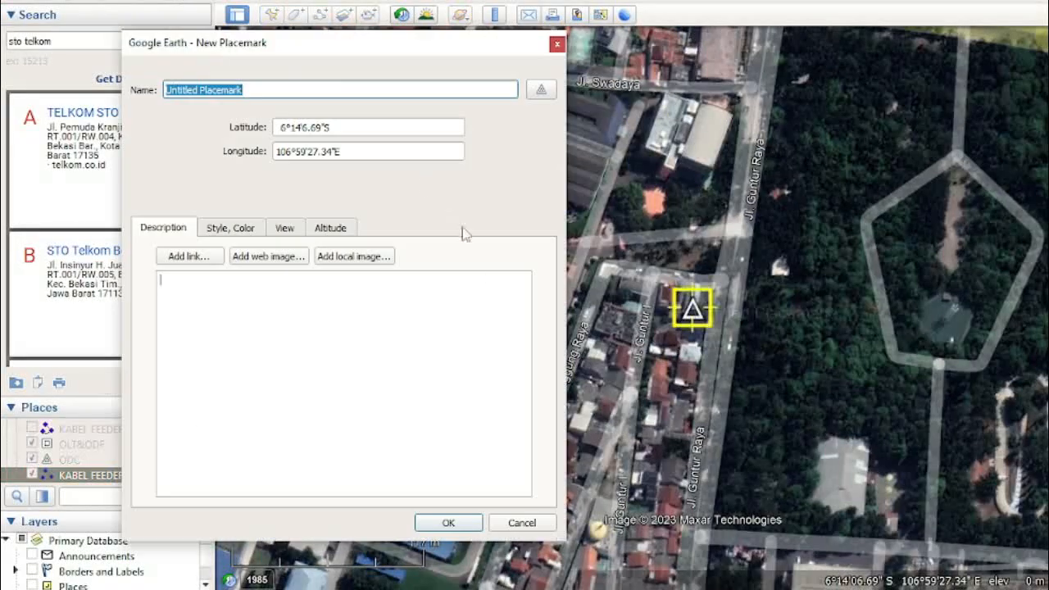
{"action": "left_click_drag", "start_coordinate": [389, 68], "coordinate": [925, 115]}
{"action": "left_click", "coordinate": [1047, 136]}
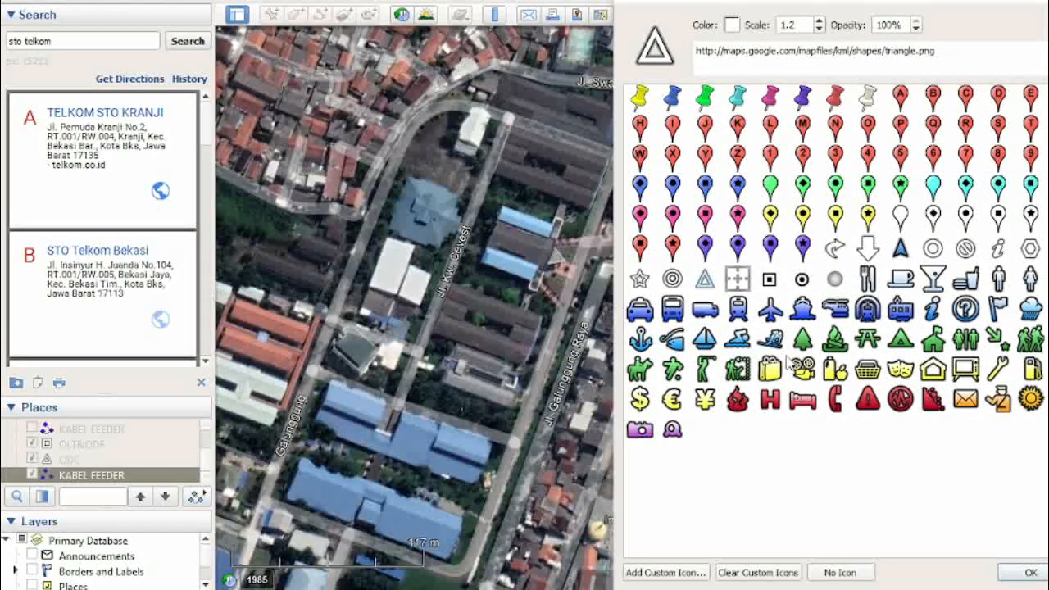
{"action": "left_click", "coordinate": [933, 371]}
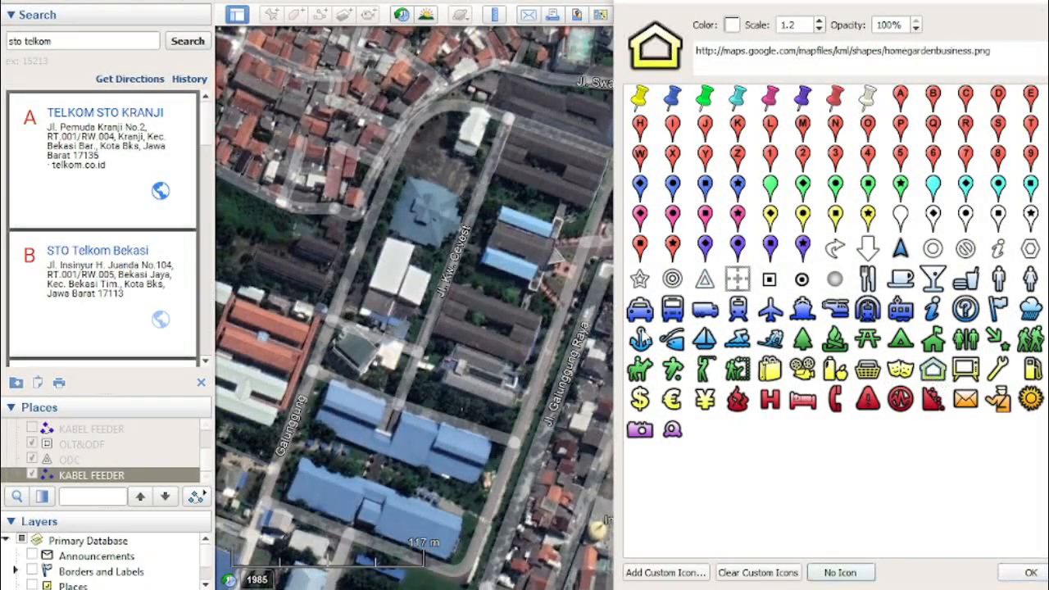
{"action": "left_click", "coordinate": [1030, 572]}
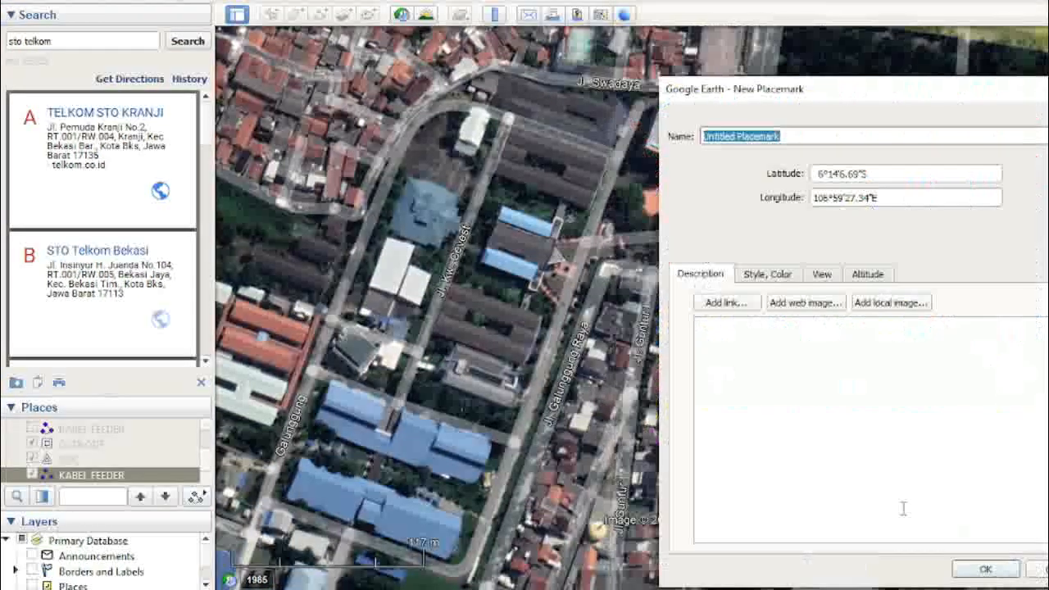
Position the new placemark on the building just west of Jl. Galunggung Raya, name it ONT and save it.
{"action": "left_click_drag", "start_coordinate": [826, 141], "coordinate": [88, 300]}
{"action": "left_click_drag", "start_coordinate": [624, 382], "coordinate": [715, 361]}
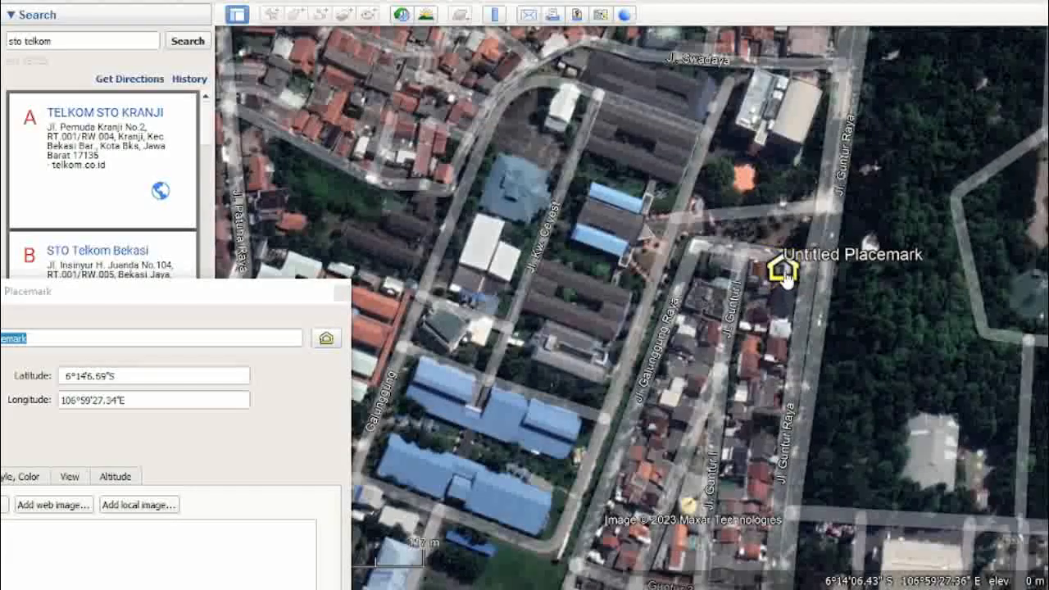
{"action": "left_click_drag", "start_coordinate": [784, 272], "coordinate": [575, 374]}
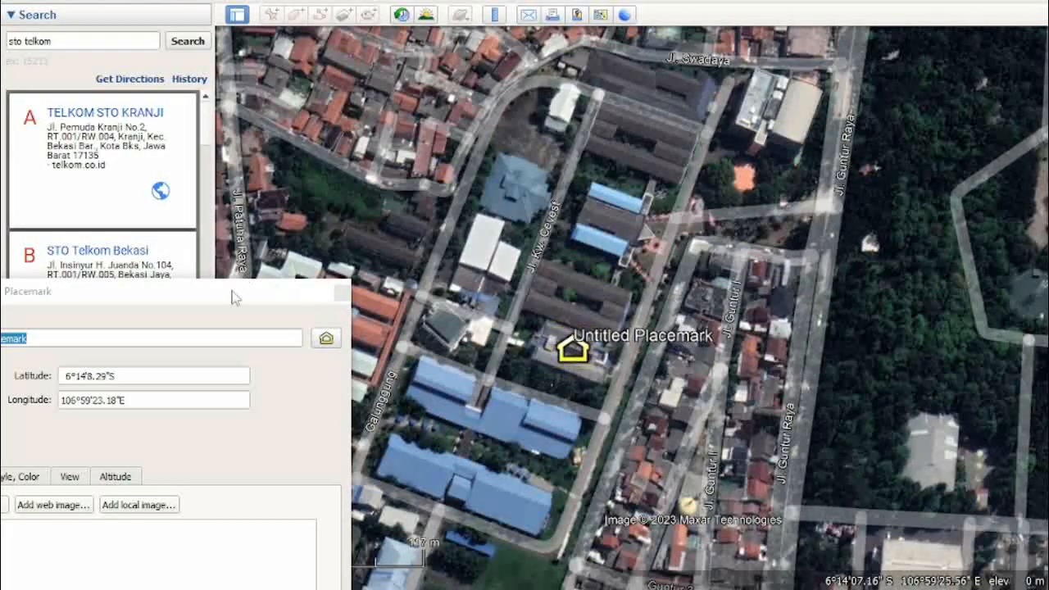
{"action": "left_click", "coordinate": [231, 292]}
{"action": "left_click_drag", "start_coordinate": [220, 294], "coordinate": [421, 162]}
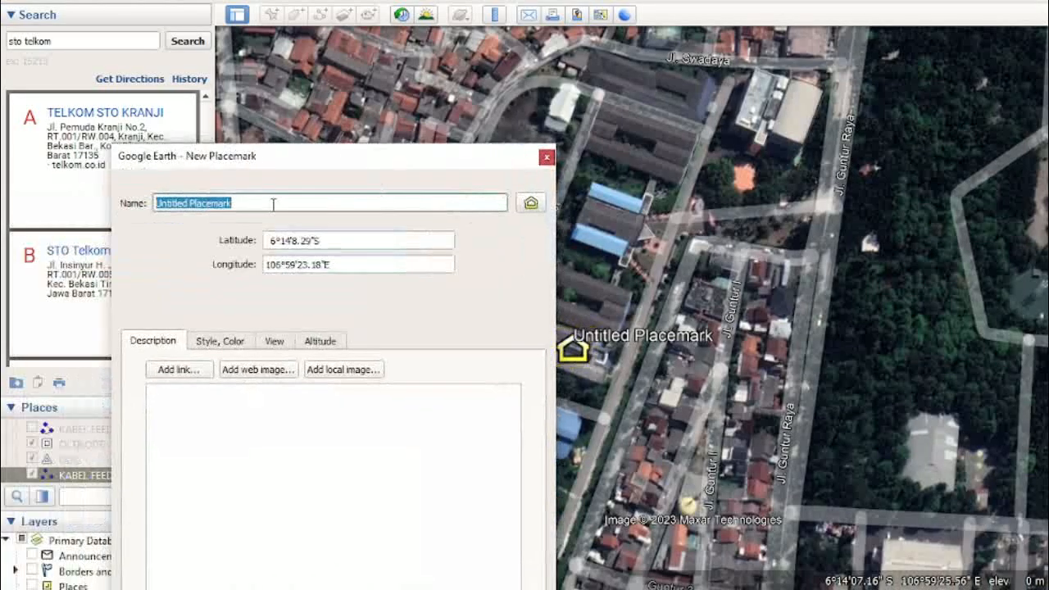
{"action": "type", "text": "ONT"}
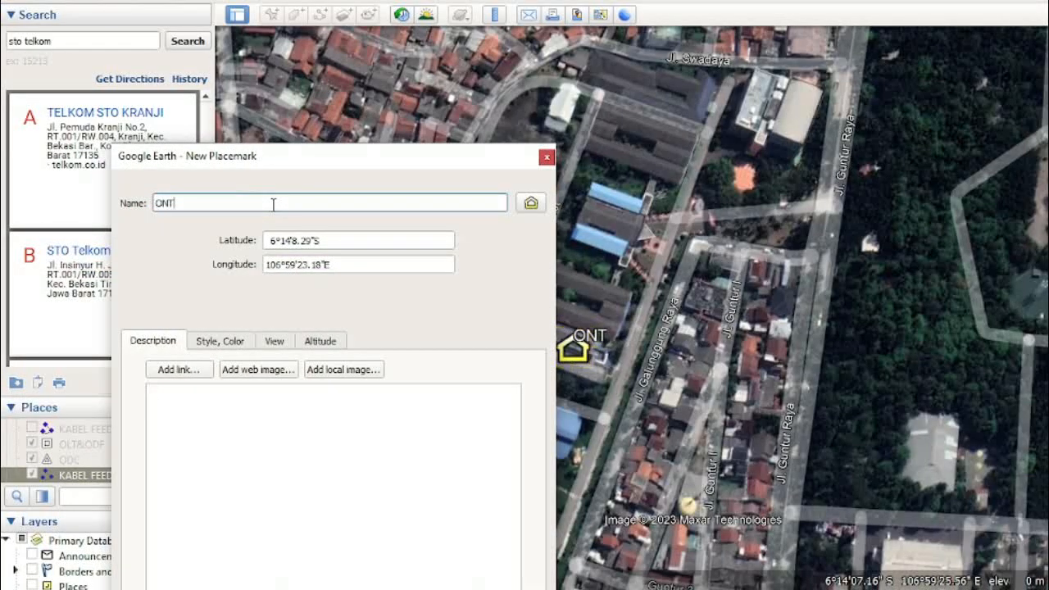
{"action": "left_click_drag", "start_coordinate": [469, 159], "coordinate": [415, 112]}
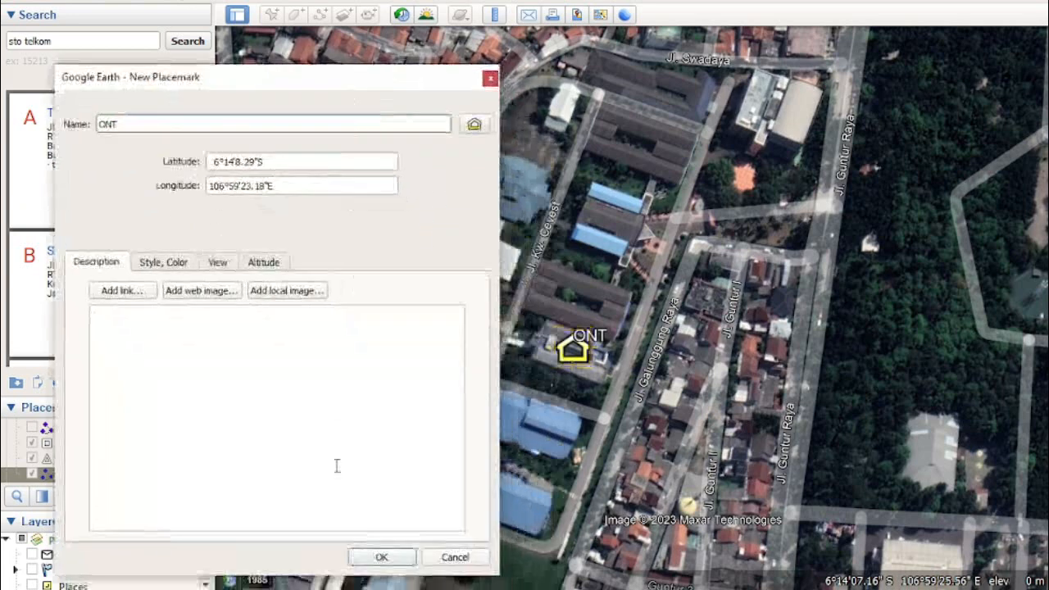
{"action": "left_click", "coordinate": [385, 558]}
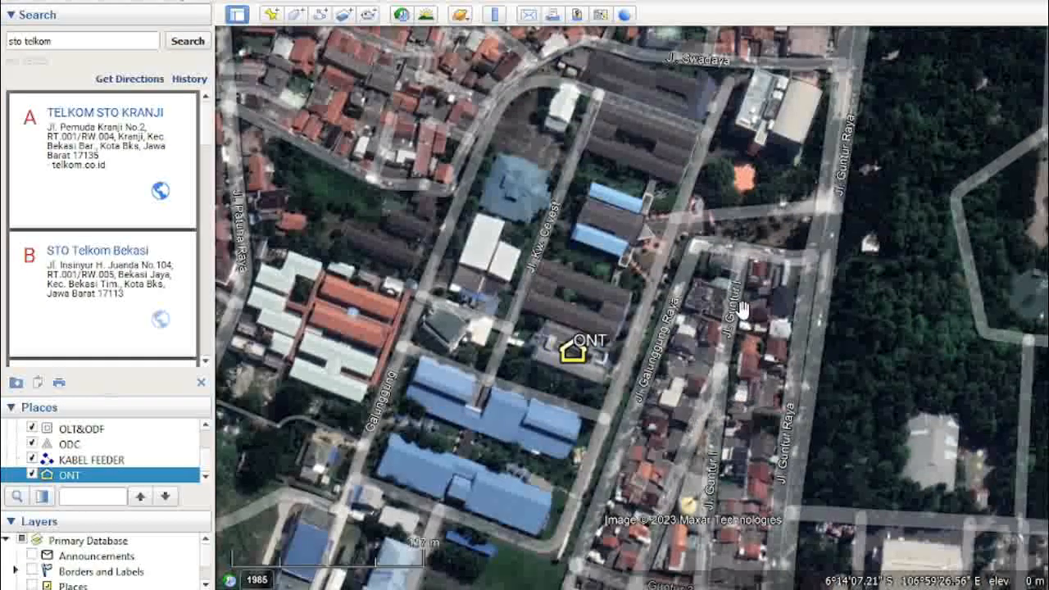
Switch to the Telkom design reference text, review the maximum Kabel Distribusi and Kabel Drop lengths, and return to Google Earth.
{"action": "scroll", "coordinate": [745, 315], "scroll_direction": "down", "scroll_amount": 2}
{"action": "left_click_drag", "start_coordinate": [786, 293], "coordinate": [534, 344]}
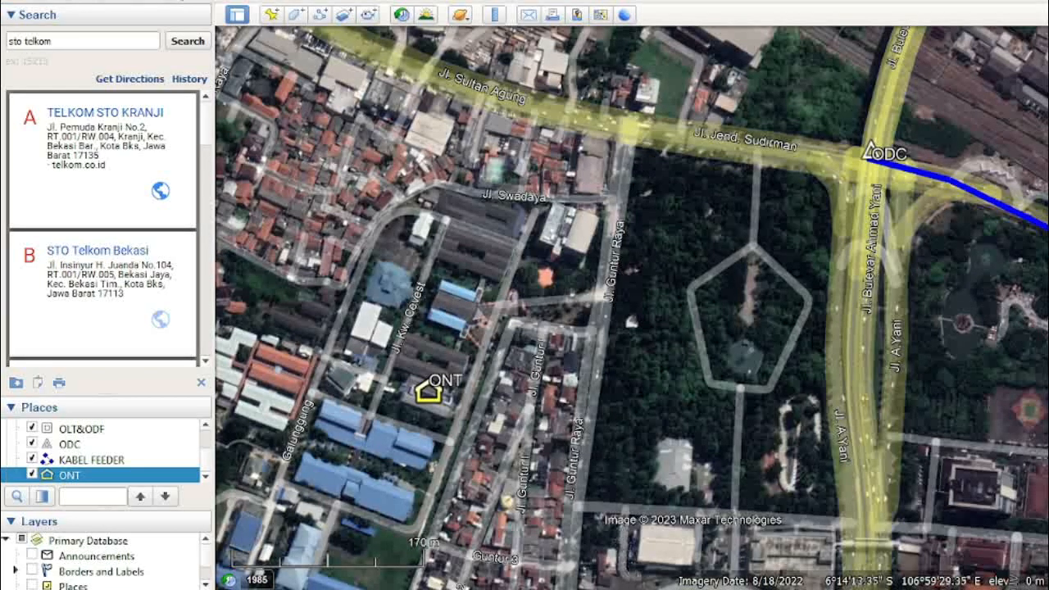
{"action": "left_click", "coordinate": [602, 572]}
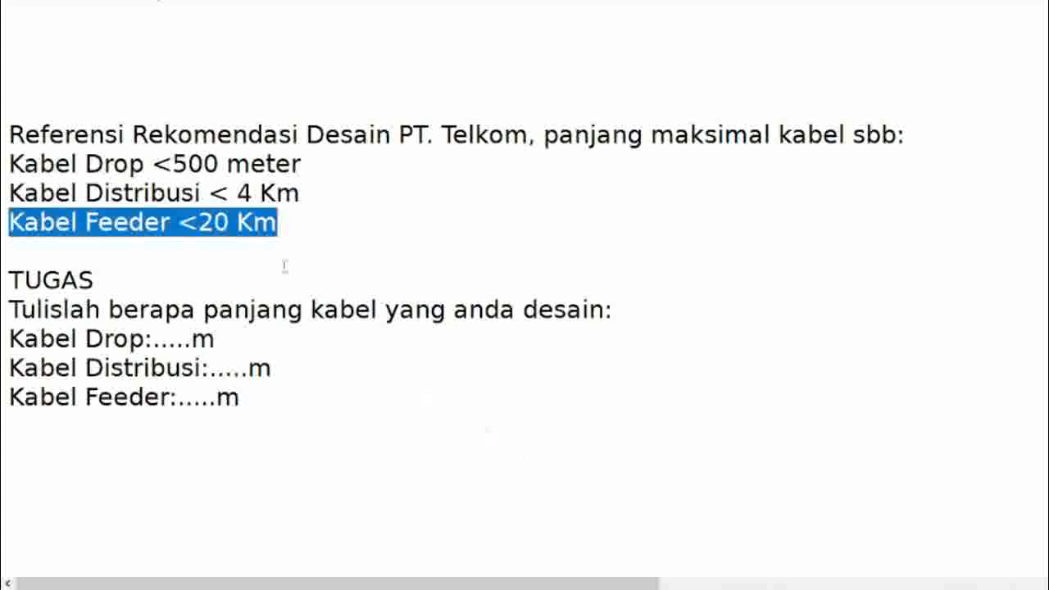
{"action": "left_click", "coordinate": [323, 194]}
{"action": "left_click", "coordinate": [4, 221]}
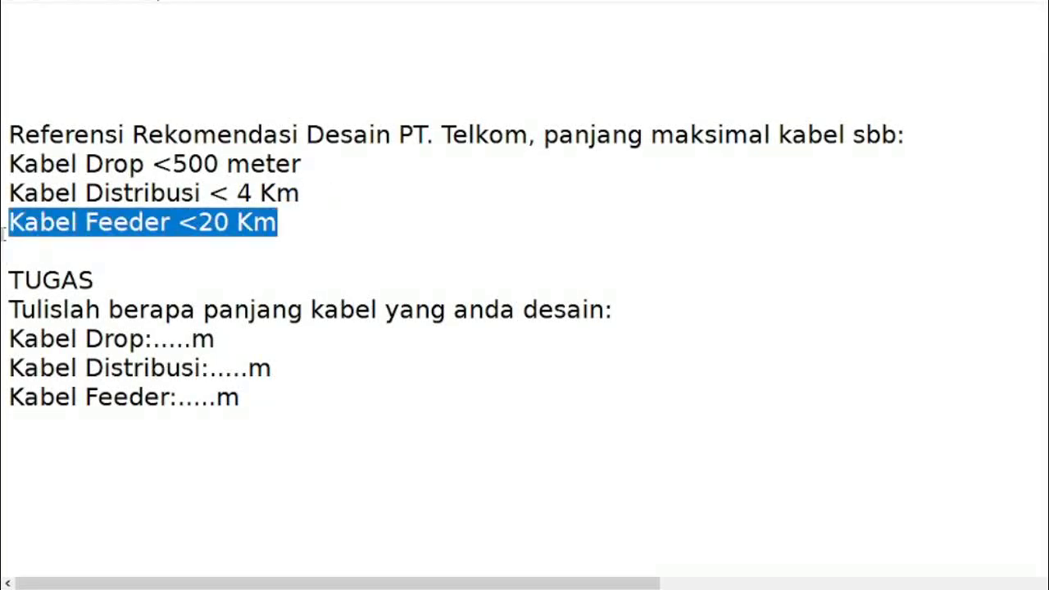
{"action": "left_click", "coordinate": [4, 193]}
{"action": "left_click_drag", "start_coordinate": [4, 192], "coordinate": [319, 188]}
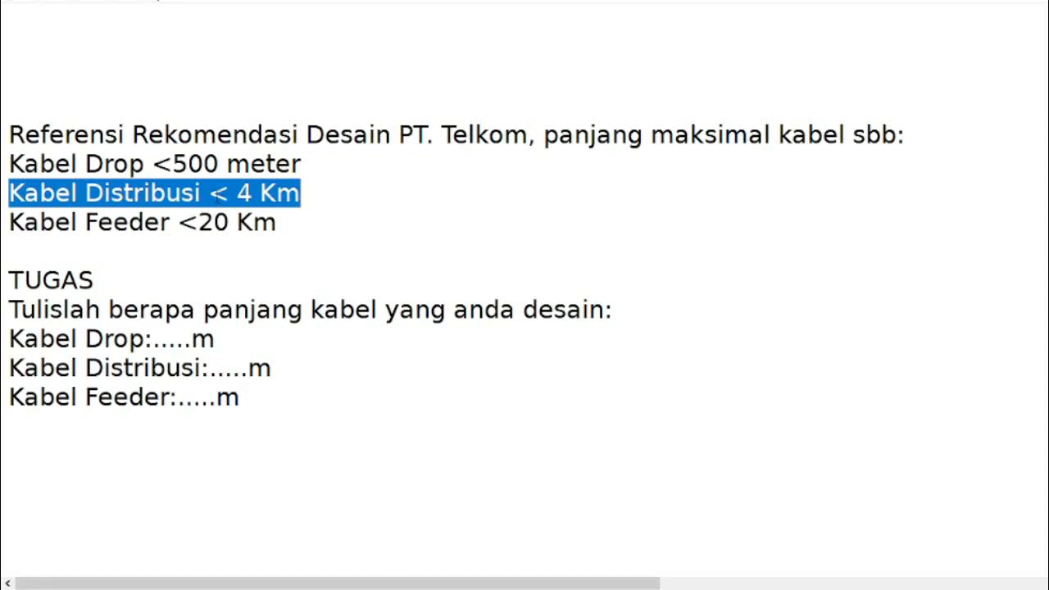
{"action": "left_click_drag", "start_coordinate": [314, 186], "coordinate": [4, 204]}
{"action": "left_click_drag", "start_coordinate": [7, 167], "coordinate": [336, 160]}
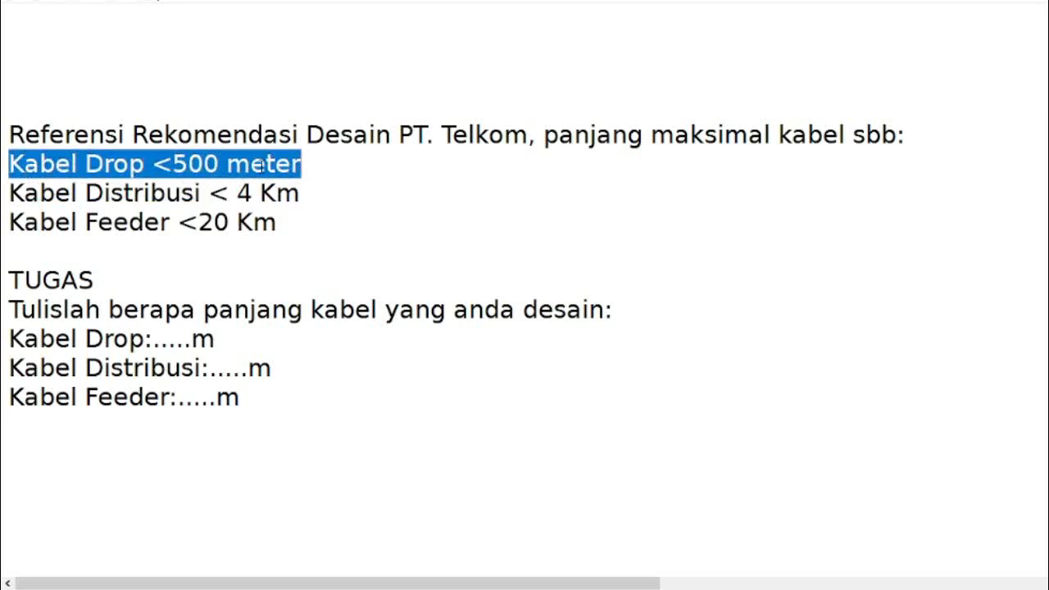
{"action": "key", "text": "alt+Tab"}
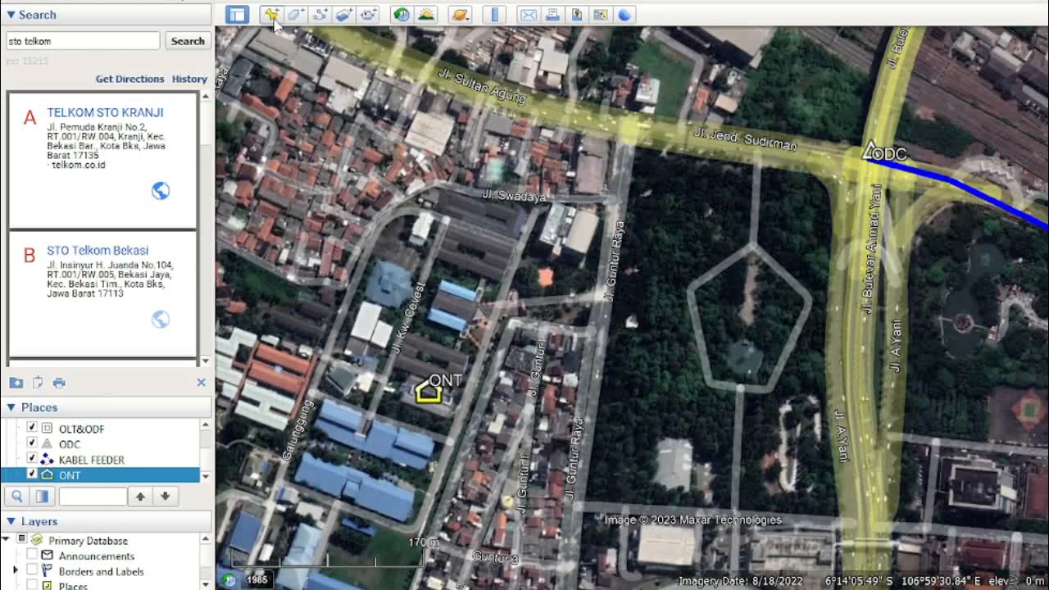
Create another placemark between ONT and ODC and choose the small square icon (placemark_square) for it.
{"action": "left_click_drag", "start_coordinate": [388, 142], "coordinate": [408, 157]}
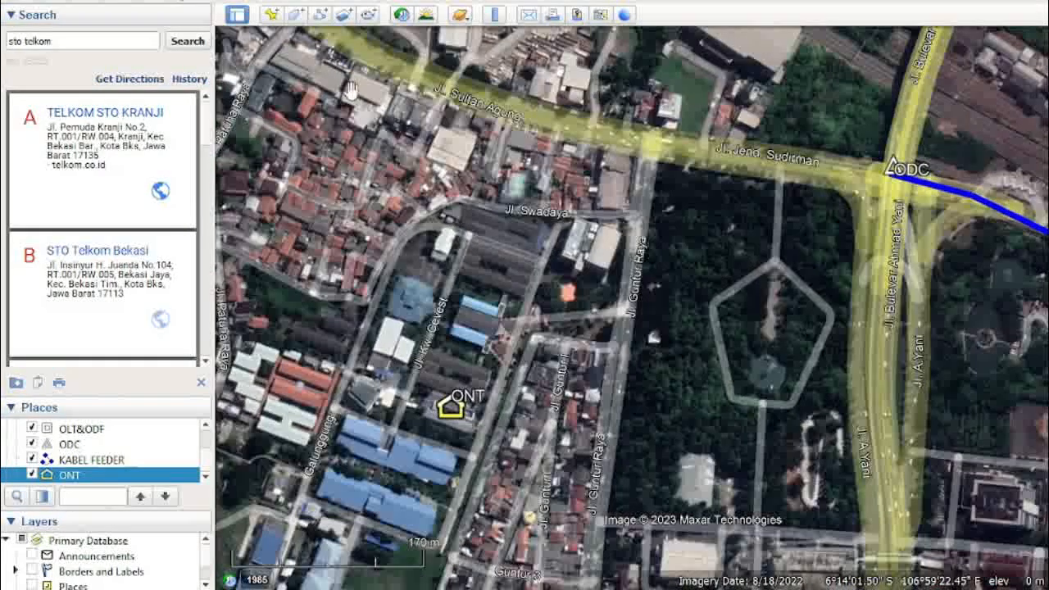
{"action": "left_click", "coordinate": [271, 13]}
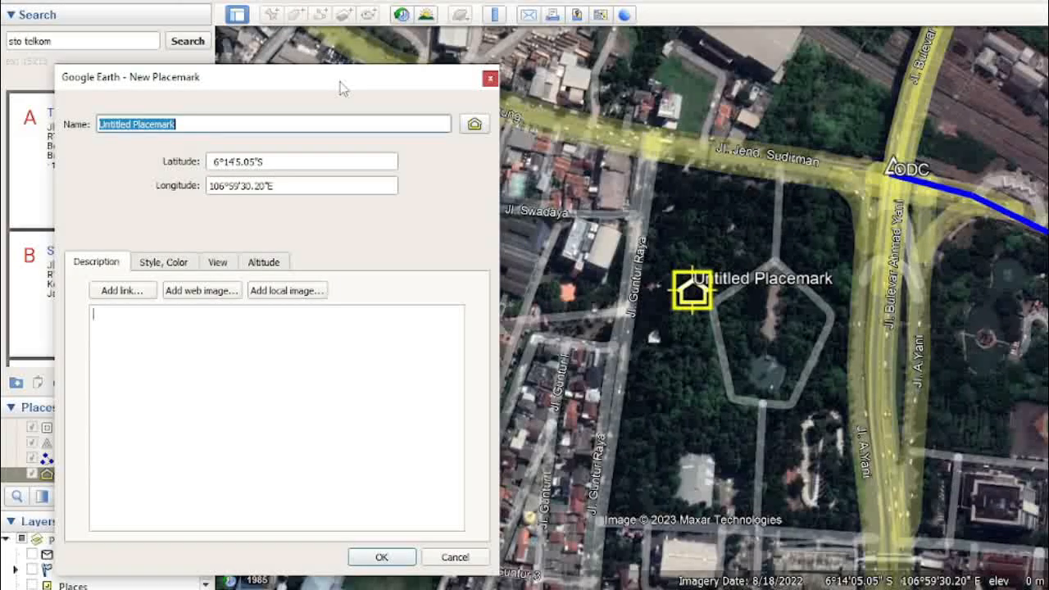
{"action": "left_click_drag", "start_coordinate": [338, 80], "coordinate": [283, 88]}
{"action": "left_click", "coordinate": [416, 133]}
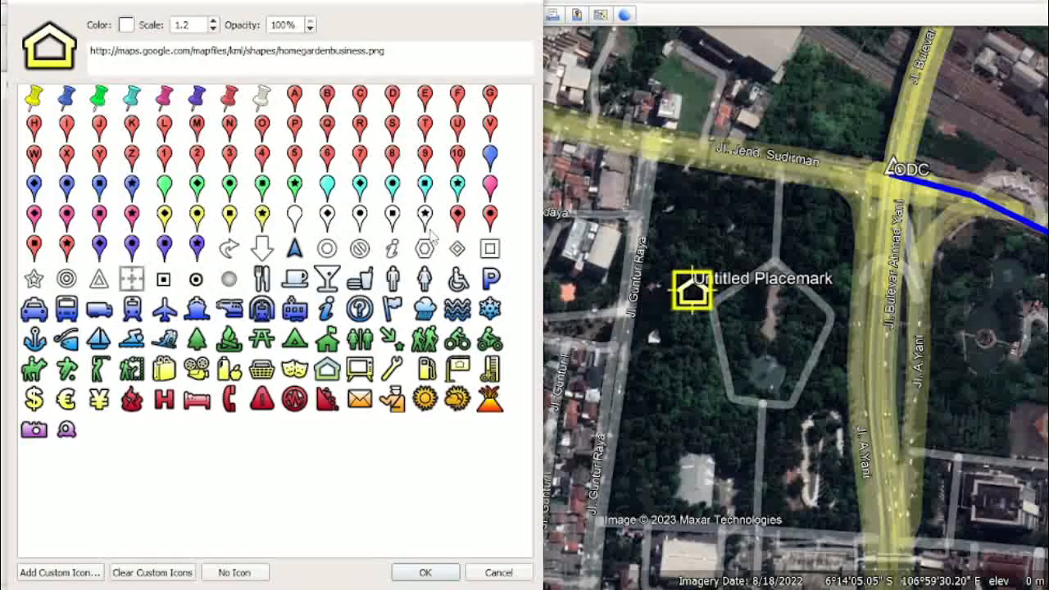
{"action": "left_click", "coordinate": [162, 279]}
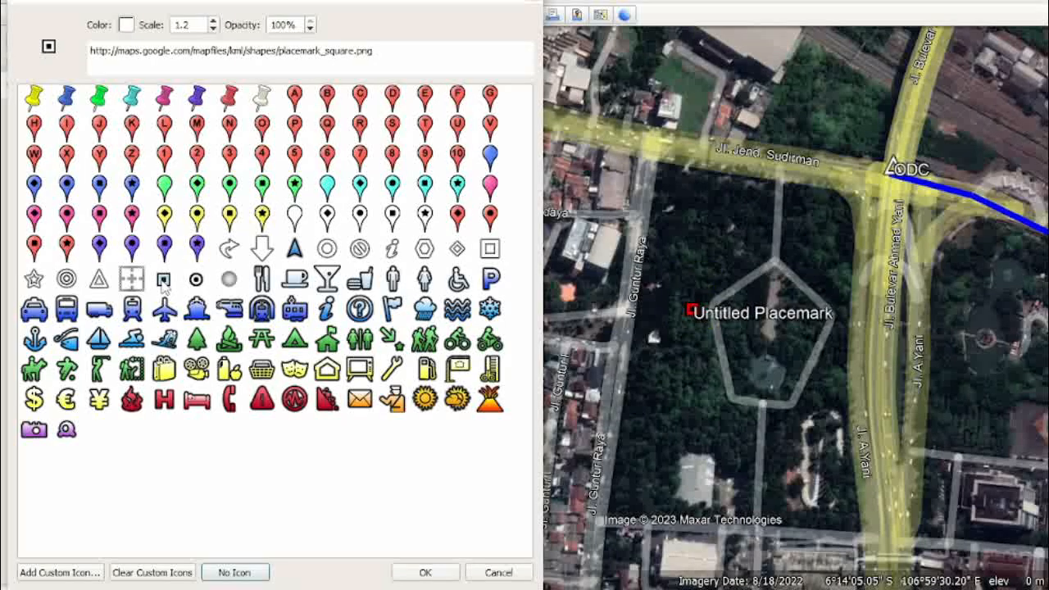
Position the square placemark where Jl. Guntur Raya meets Jl. Jend. Sudirman, name it ODP_A and save it.
{"action": "left_click_drag", "start_coordinate": [704, 321], "coordinate": [837, 163]}
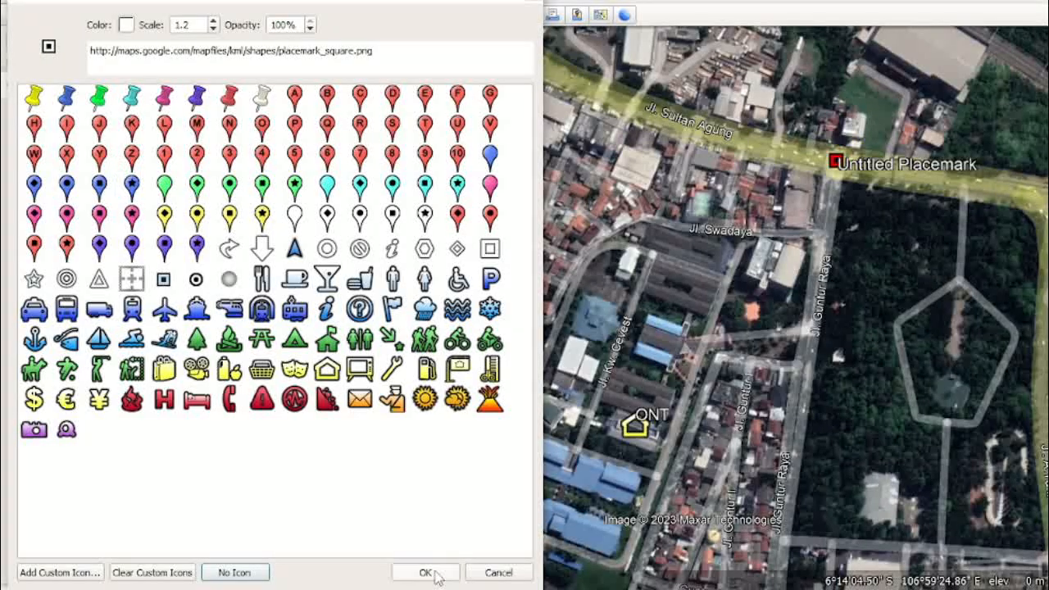
{"action": "left_click", "coordinate": [425, 572]}
{"action": "type", "text": "ODP_"}
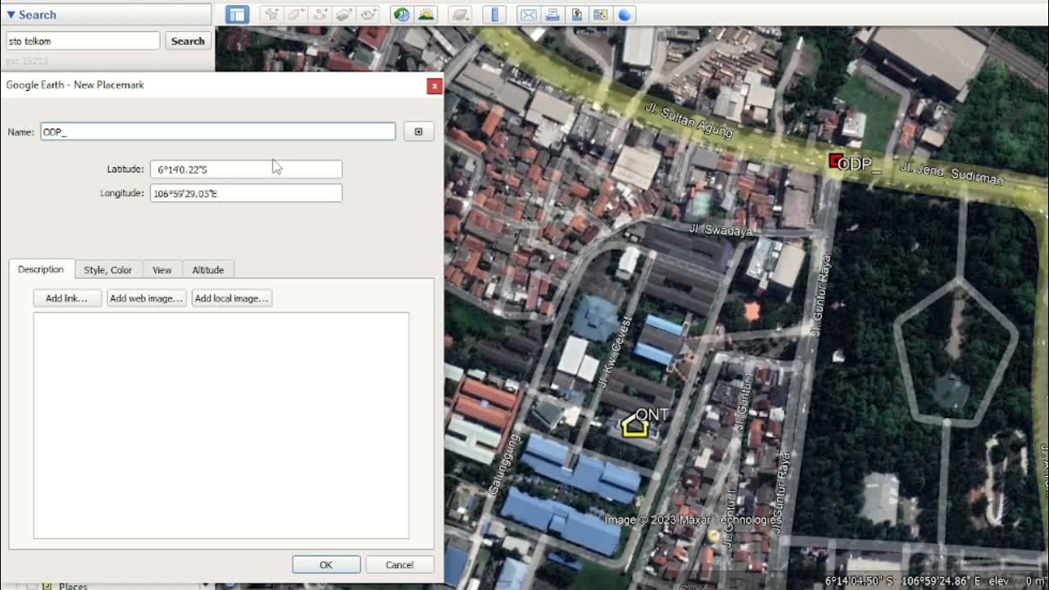
{"action": "type", "text": "A"}
{"action": "left_click", "coordinate": [334, 565]}
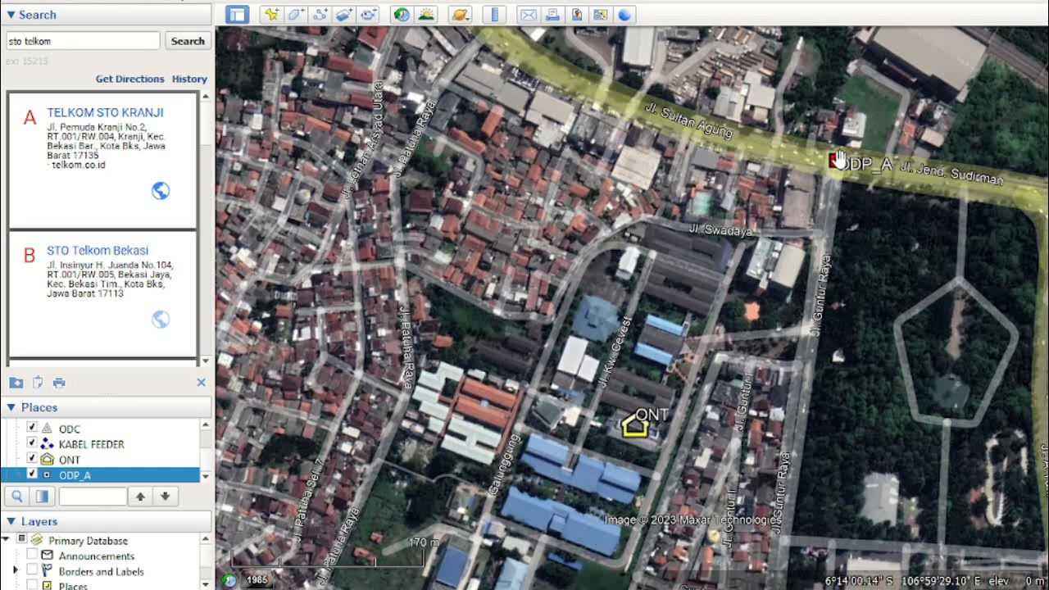
Add a square placemark named ODP_B on Jl. Guntur Raya south of ODP_A, at the side-road junction northeast of ONT.
{"action": "left_click", "coordinate": [272, 15]}
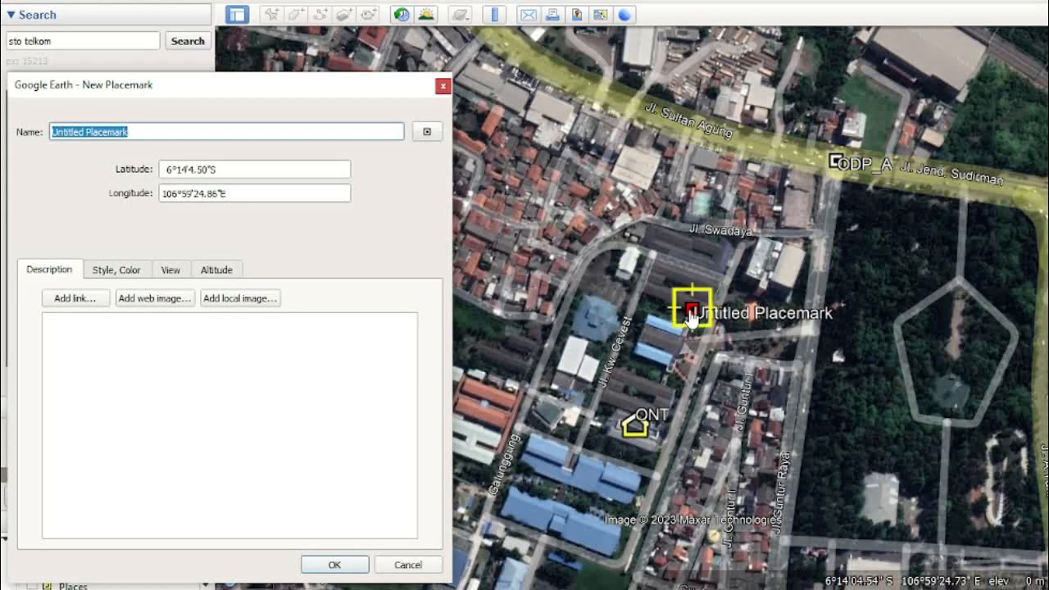
{"action": "left_click_drag", "start_coordinate": [688, 315], "coordinate": [806, 337]}
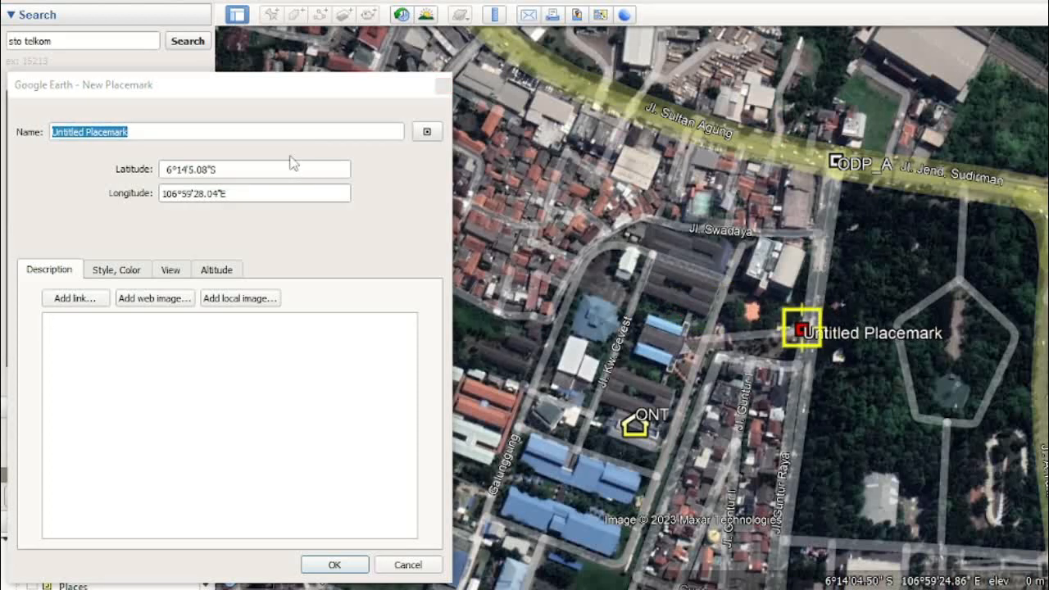
{"action": "left_click", "coordinate": [273, 133]}
{"action": "left_click_drag", "start_coordinate": [273, 134], "coordinate": [12, 133]}
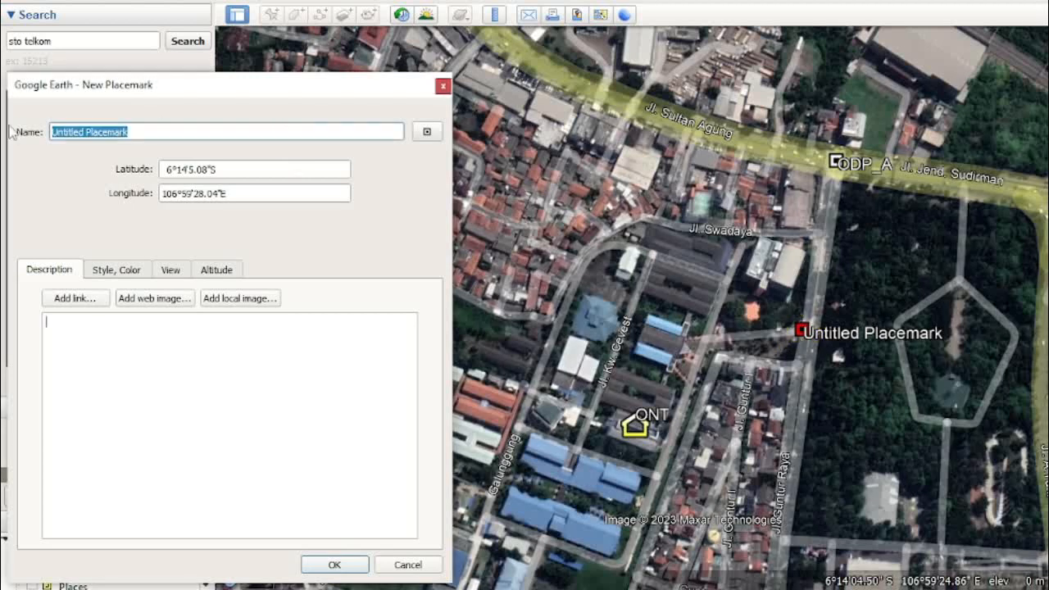
{"action": "type", "text": "D"}
{"action": "key", "text": "BackSpace"}
{"action": "type", "text": "ODP_B"}
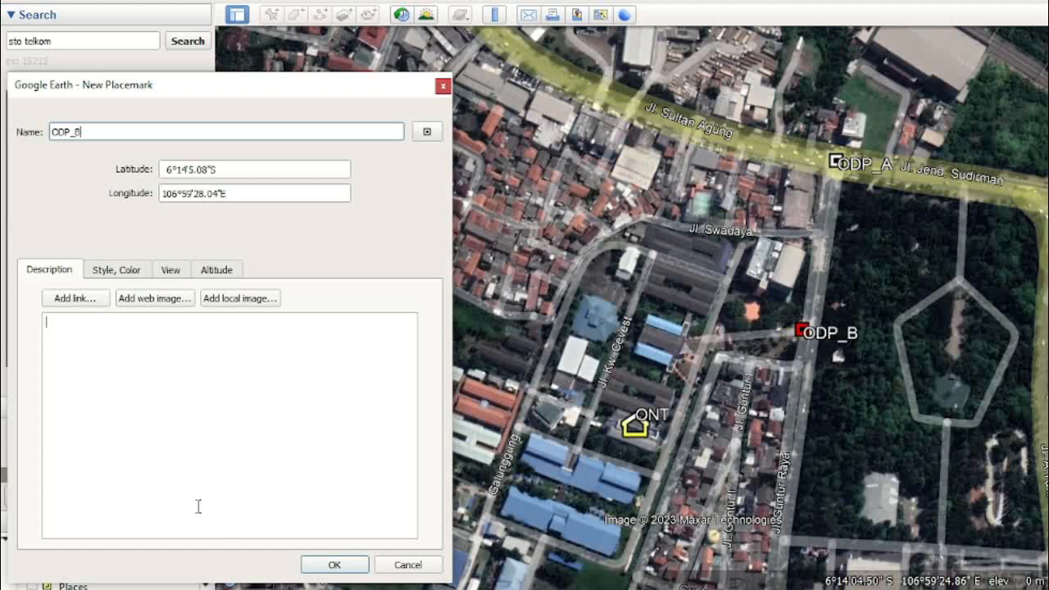
{"action": "left_click", "coordinate": [332, 565]}
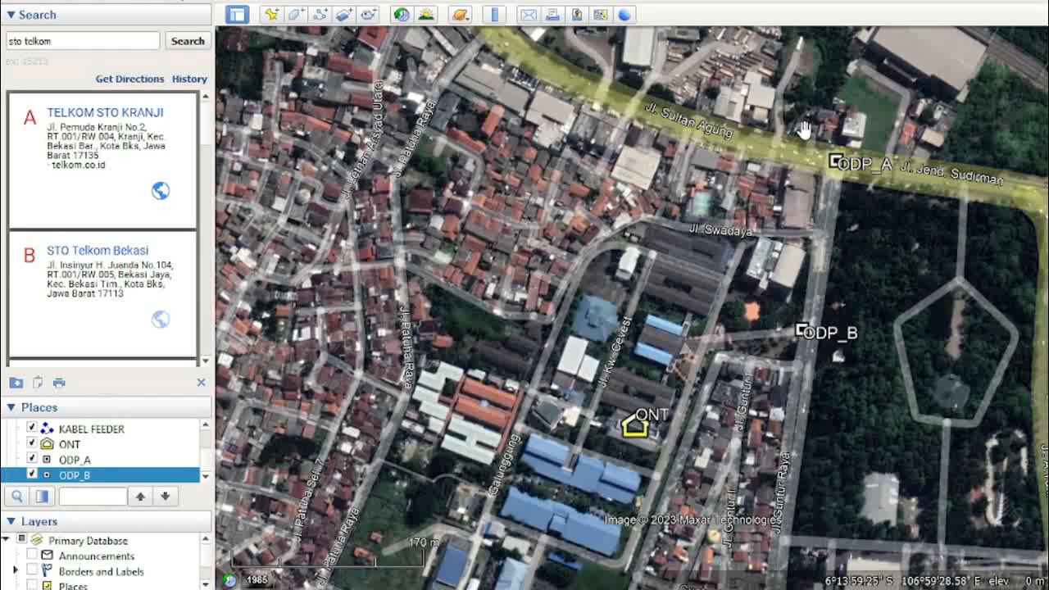
Measure the straight-line distance from ODP_A to a point northeast of it and clear the ruler line.
{"action": "left_click_drag", "start_coordinate": [872, 207], "coordinate": [864, 262]}
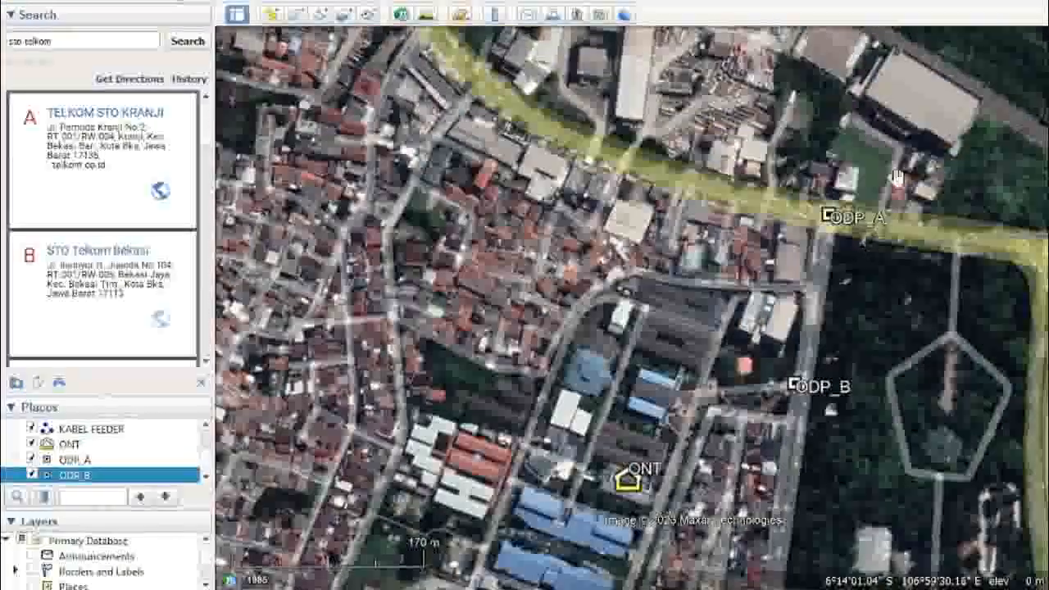
{"action": "left_click", "coordinate": [496, 14]}
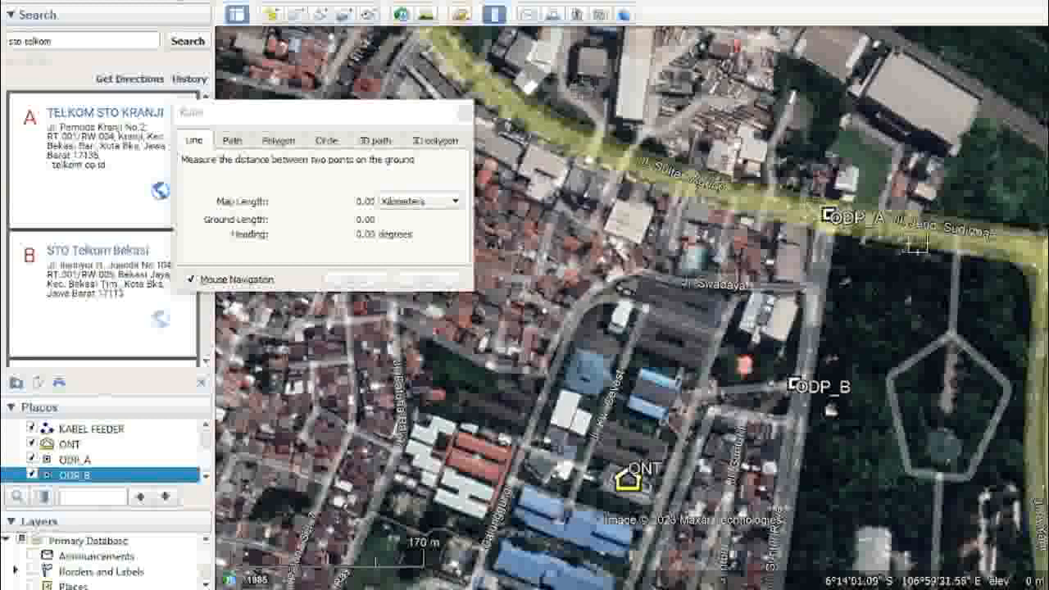
{"action": "left_click", "coordinate": [829, 213]}
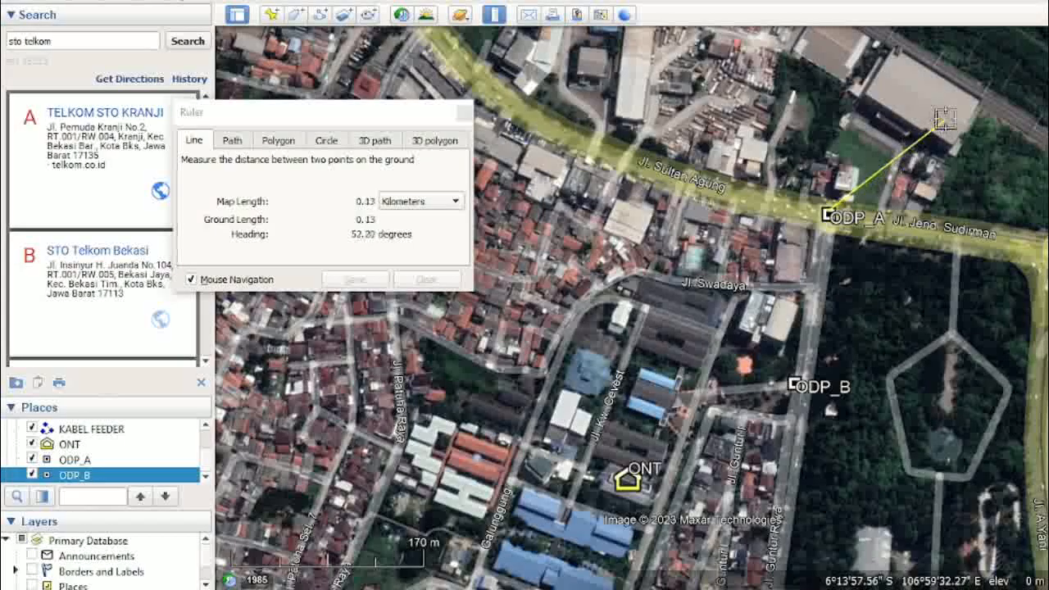
{"action": "scroll", "coordinate": [985, 93], "scroll_direction": "down", "scroll_amount": 2}
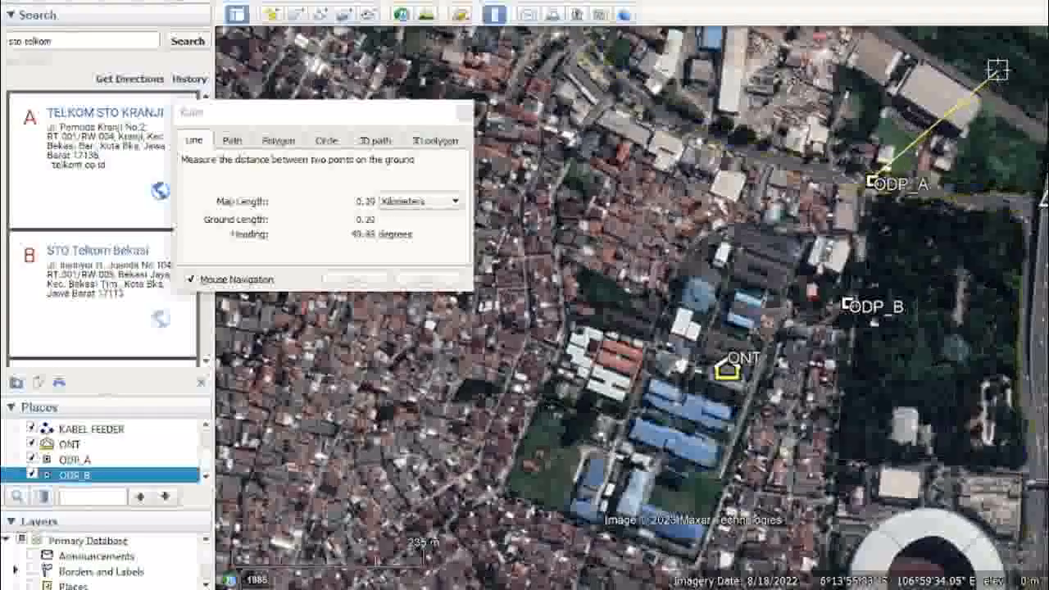
{"action": "left_click_drag", "start_coordinate": [997, 75], "coordinate": [962, 132]}
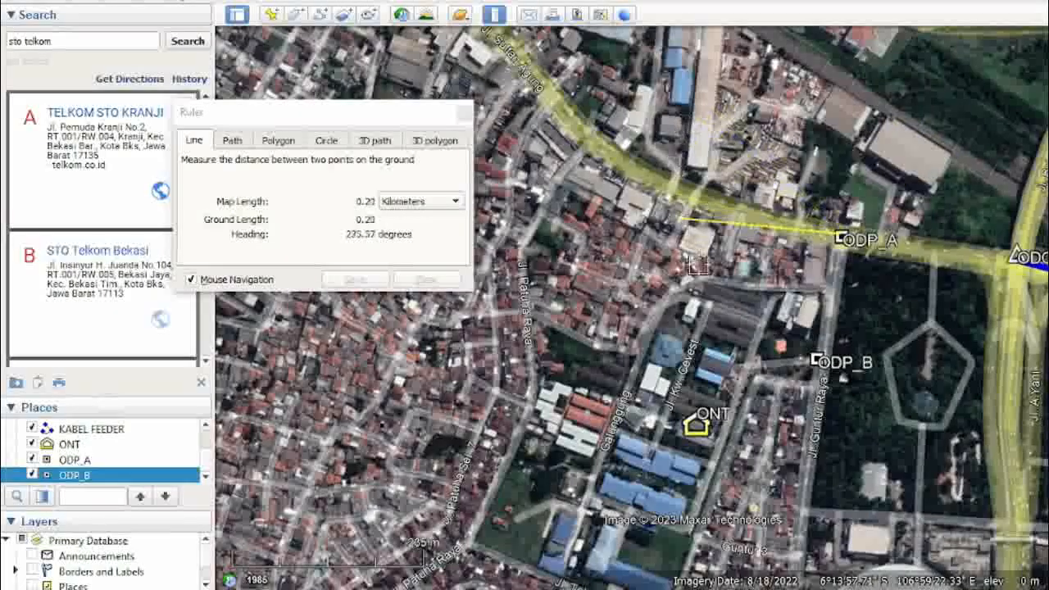
{"action": "left_click", "coordinate": [877, 163]}
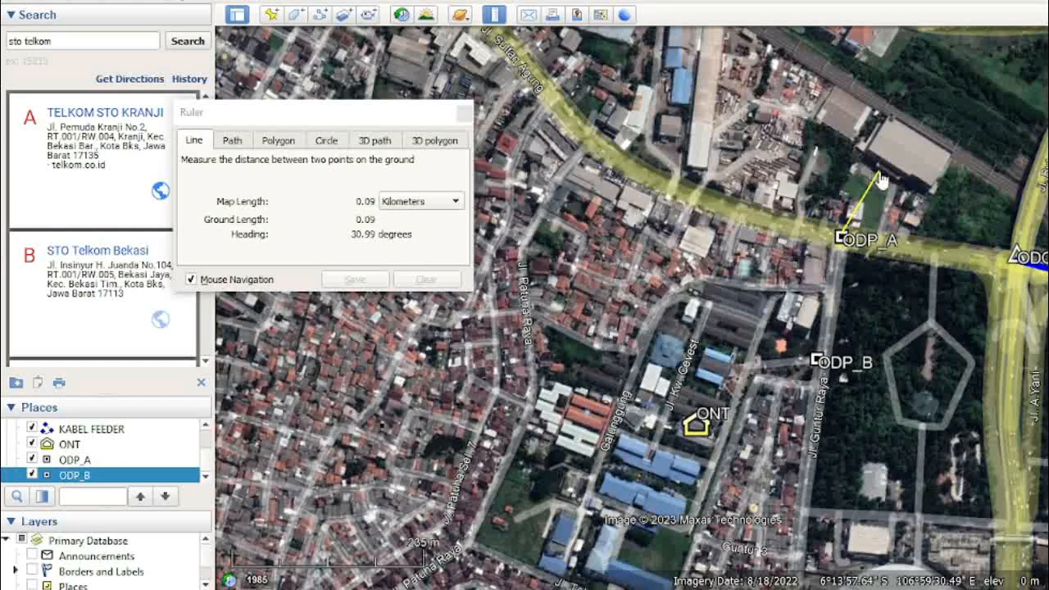
{"action": "left_click", "coordinate": [425, 278]}
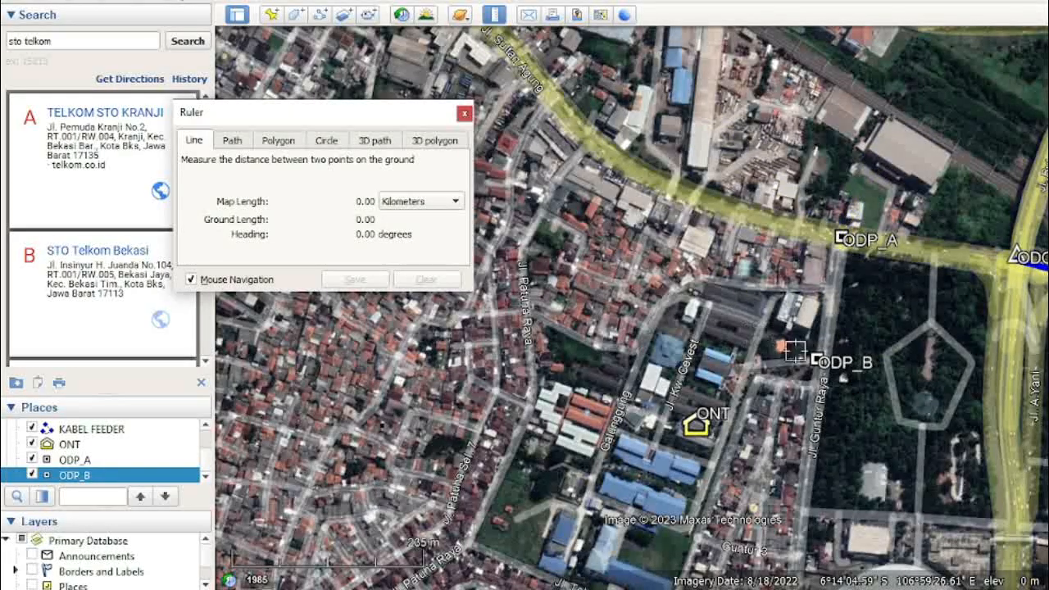
Measure a straight line from ODP_B due east into the wooded area and close the ruler.
{"action": "left_click", "coordinate": [817, 358]}
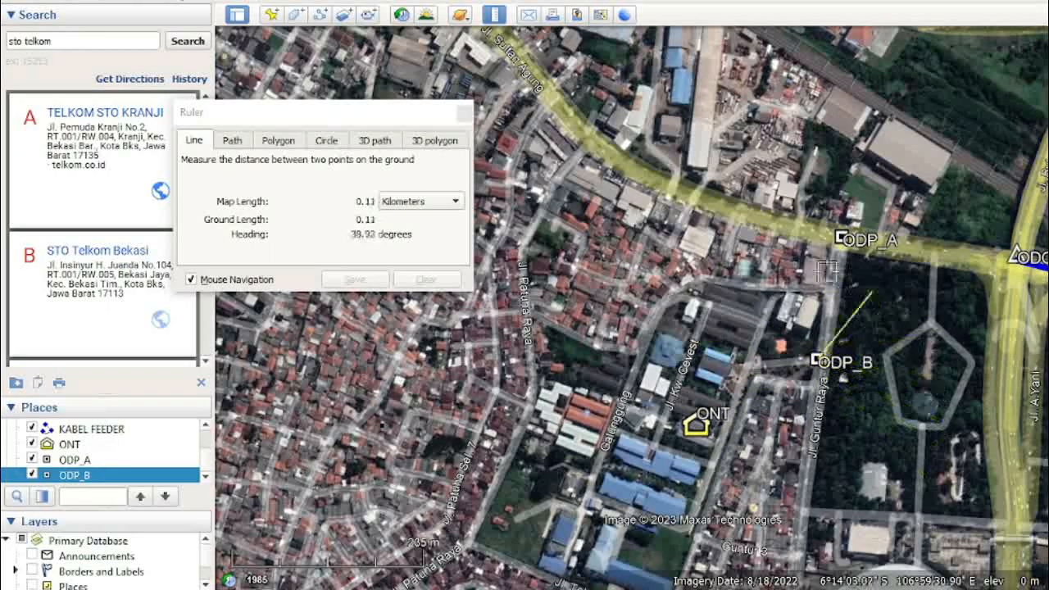
{"action": "left_click", "coordinate": [895, 358]}
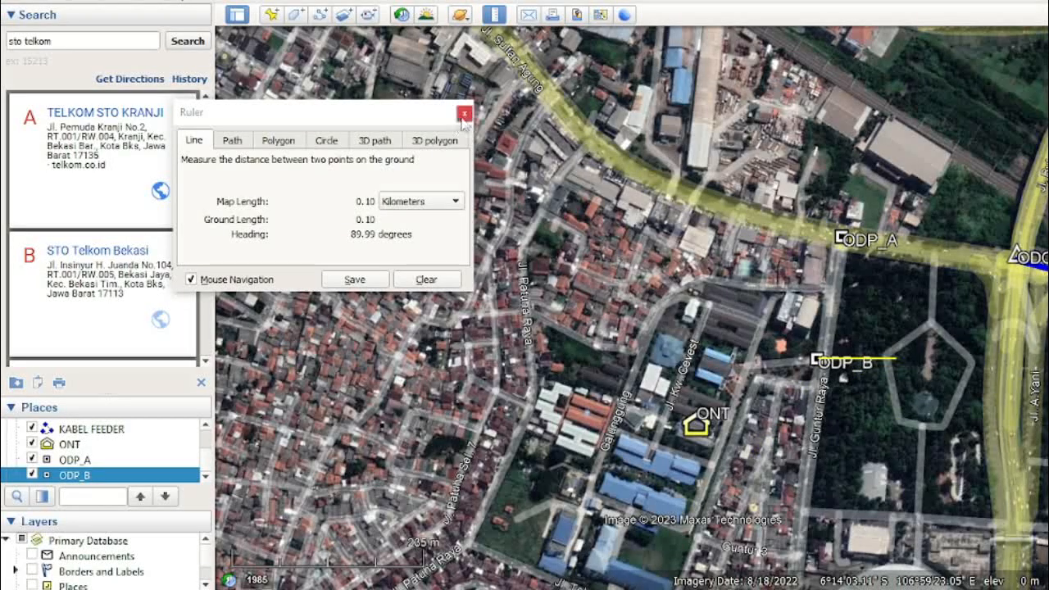
{"action": "left_click", "coordinate": [464, 114]}
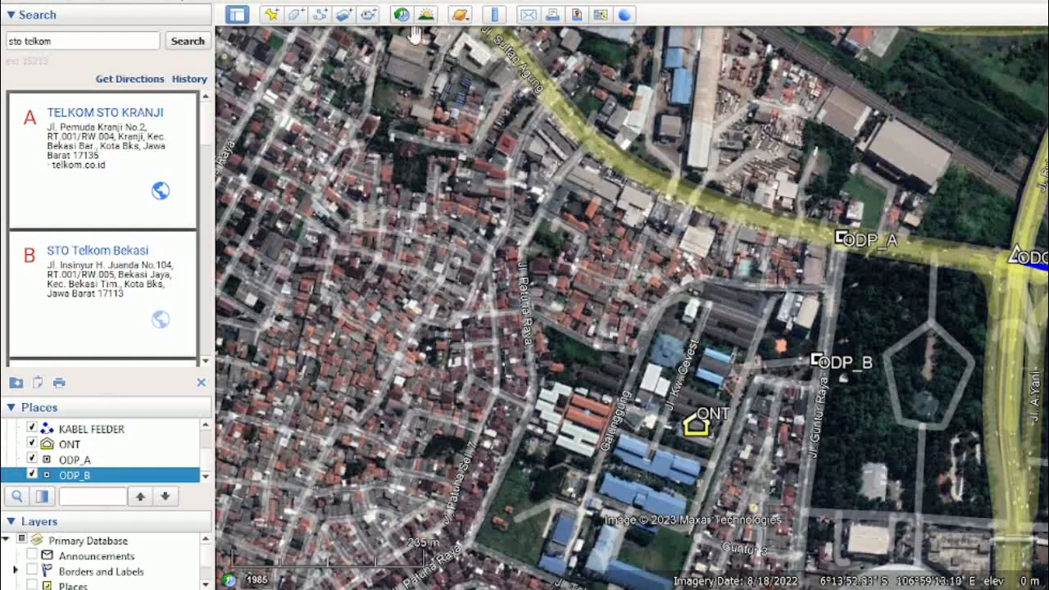
Add a square placemark named ODP_C just northwest of ONT, between Galunggung and Jl. Kw. Cevest, and save it.
{"action": "left_click", "coordinate": [272, 13]}
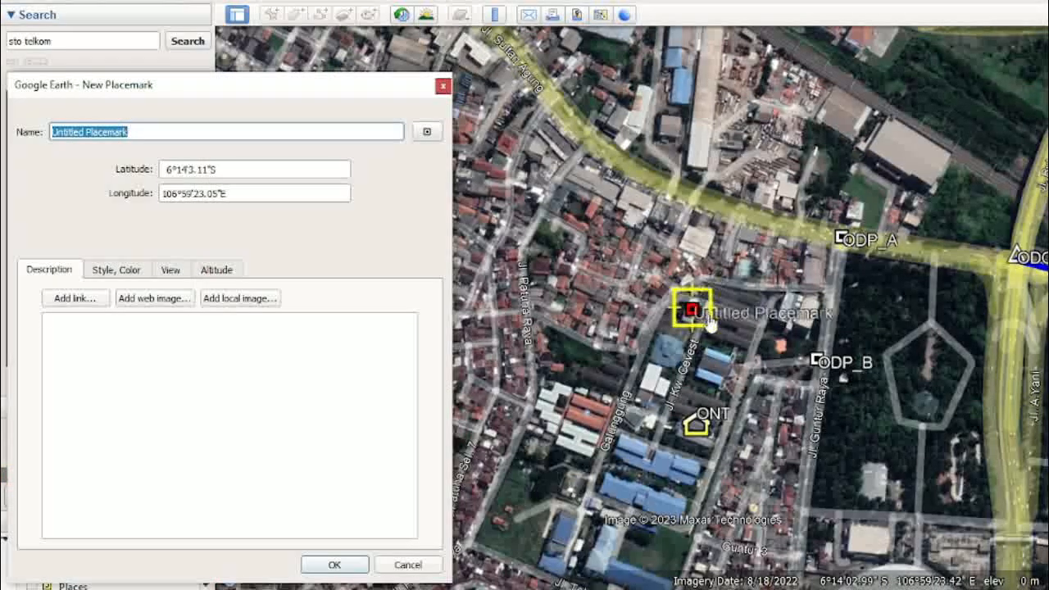
{"action": "left_click_drag", "start_coordinate": [789, 409], "coordinate": [811, 373]}
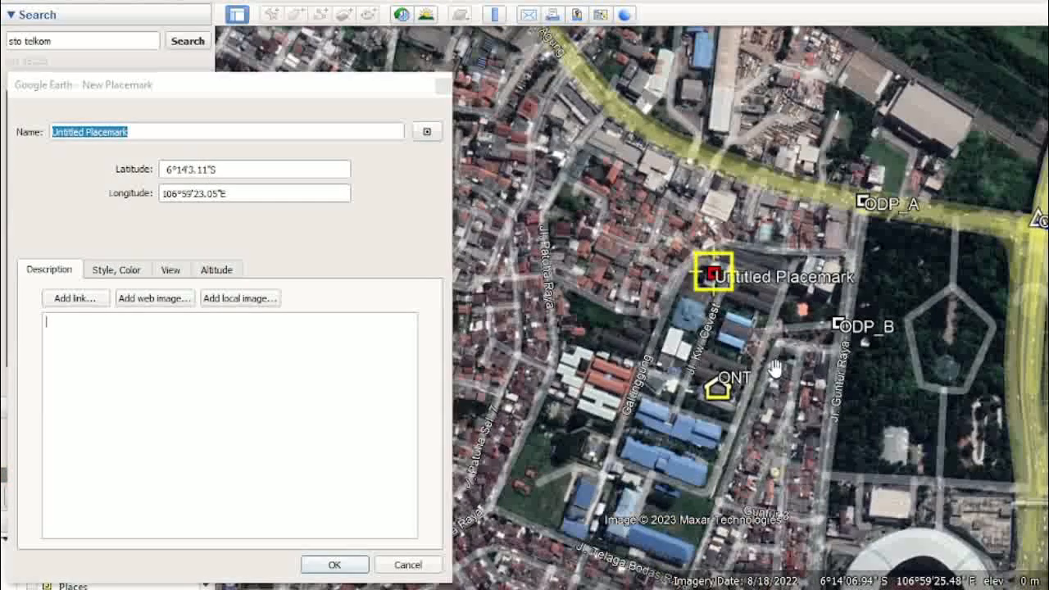
{"action": "scroll", "coordinate": [774, 368], "scroll_direction": "up", "scroll_amount": 3}
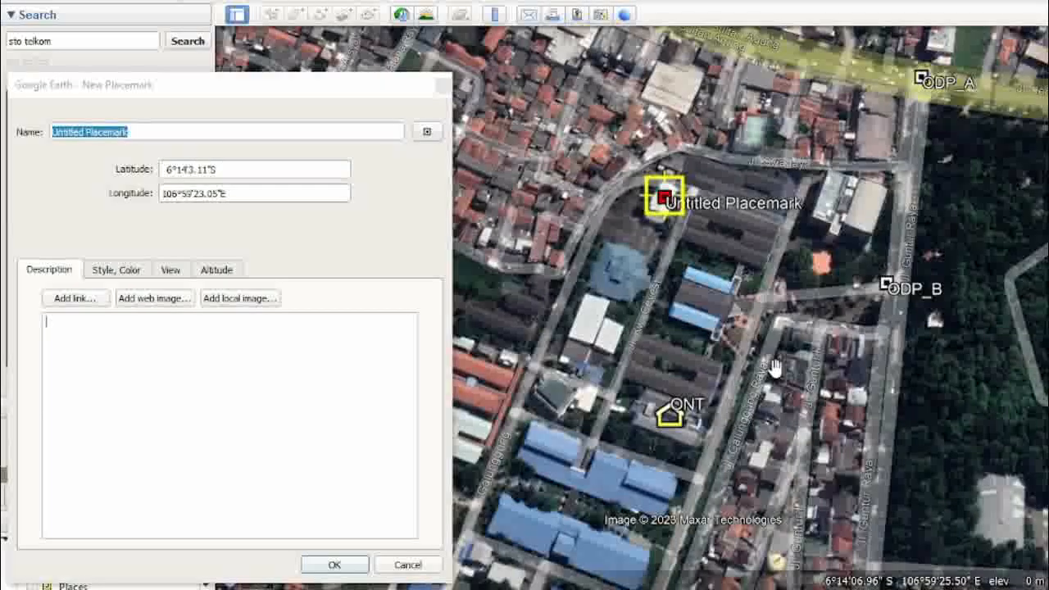
{"action": "key", "text": "r"}
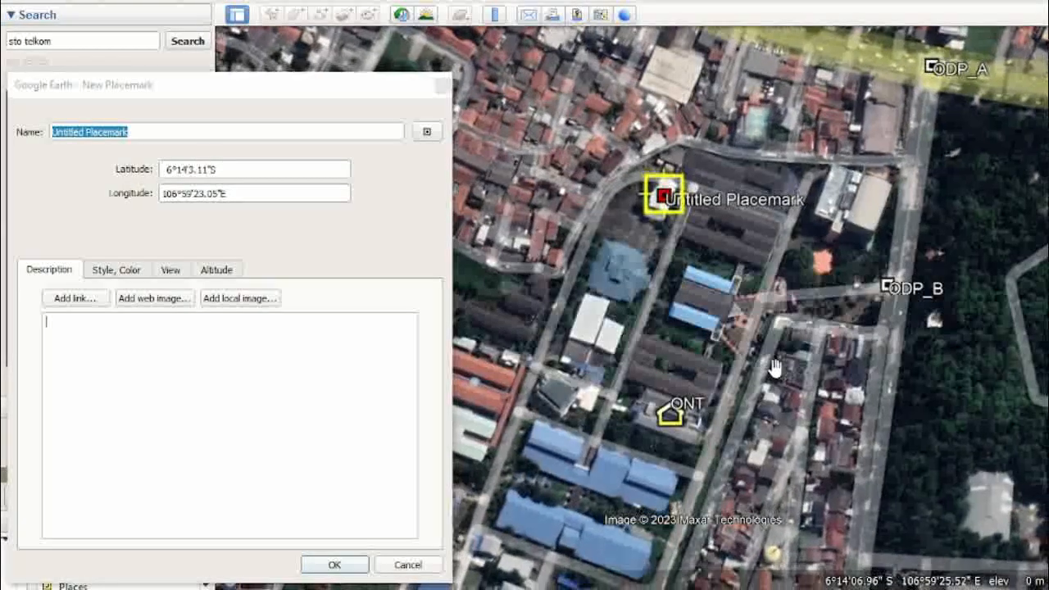
{"action": "mouse_move", "coordinate": [675, 211]}
{"action": "left_mouse_down"}
{"action": "mouse_move", "coordinate": [757, 297]}
{"action": "mouse_move", "coordinate": [885, 301]}
{"action": "mouse_move", "coordinate": [763, 296]}
{"action": "mouse_move", "coordinate": [767, 305]}
{"action": "mouse_move", "coordinate": [616, 354]}
{"action": "mouse_move", "coordinate": [613, 401]}
{"action": "mouse_move", "coordinate": [593, 391]}
{"action": "left_mouse_up"}
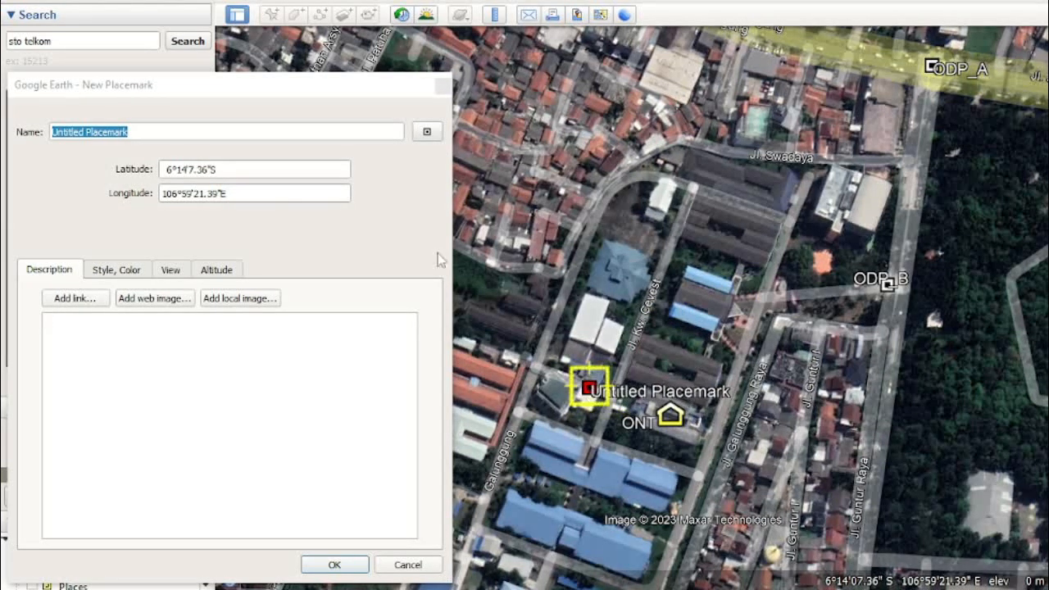
{"action": "left_click", "coordinate": [258, 120]}
{"action": "type", "text": "ODP +"}
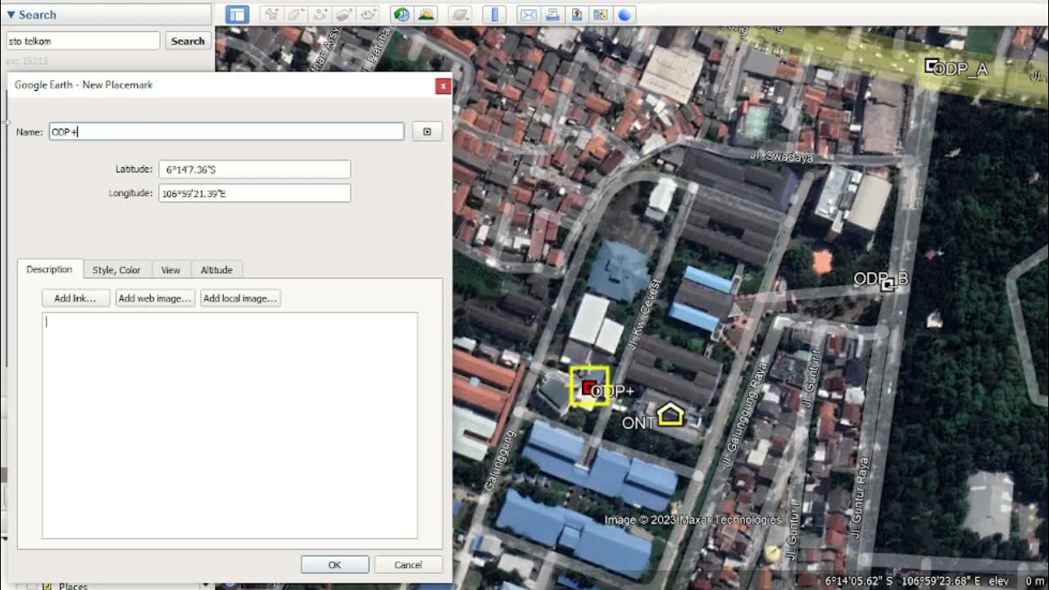
{"action": "type", "text": "C"}
{"action": "left_click", "coordinate": [334, 563]}
Draw a new path from ODC along Jl. Jend. Sudirman to ODP_A.
{"action": "left_click_drag", "start_coordinate": [961, 371], "coordinate": [715, 361]}
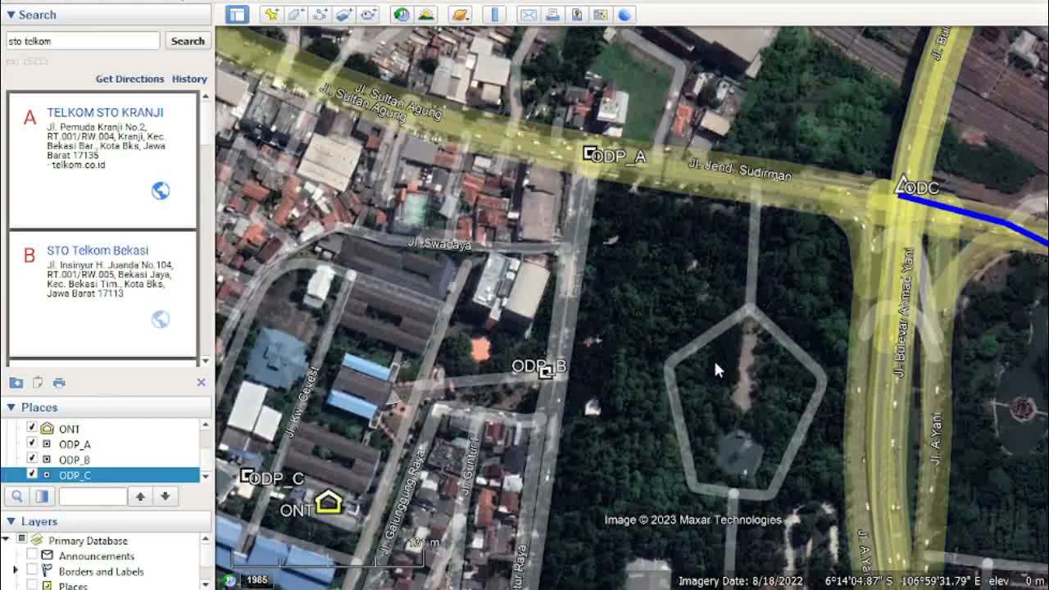
{"action": "left_click", "coordinate": [320, 16]}
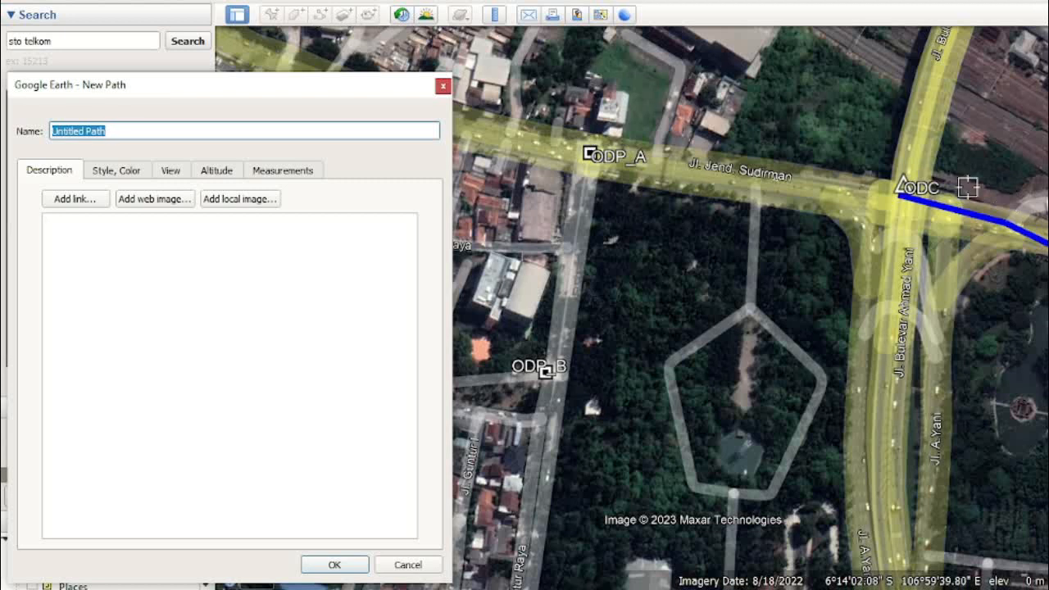
{"action": "left_click", "coordinate": [905, 186]}
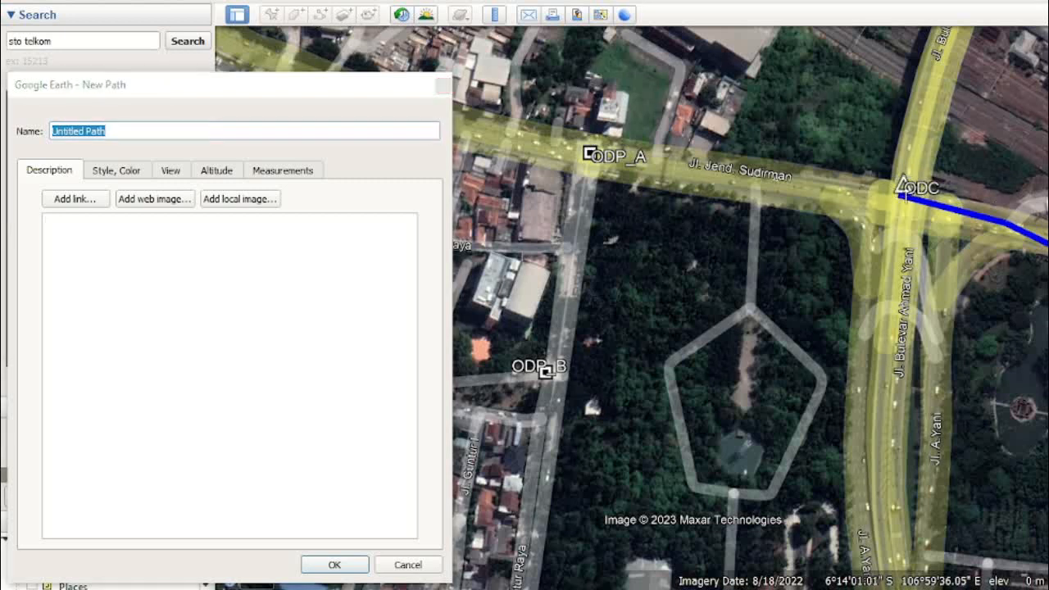
{"action": "left_click", "coordinate": [588, 154]}
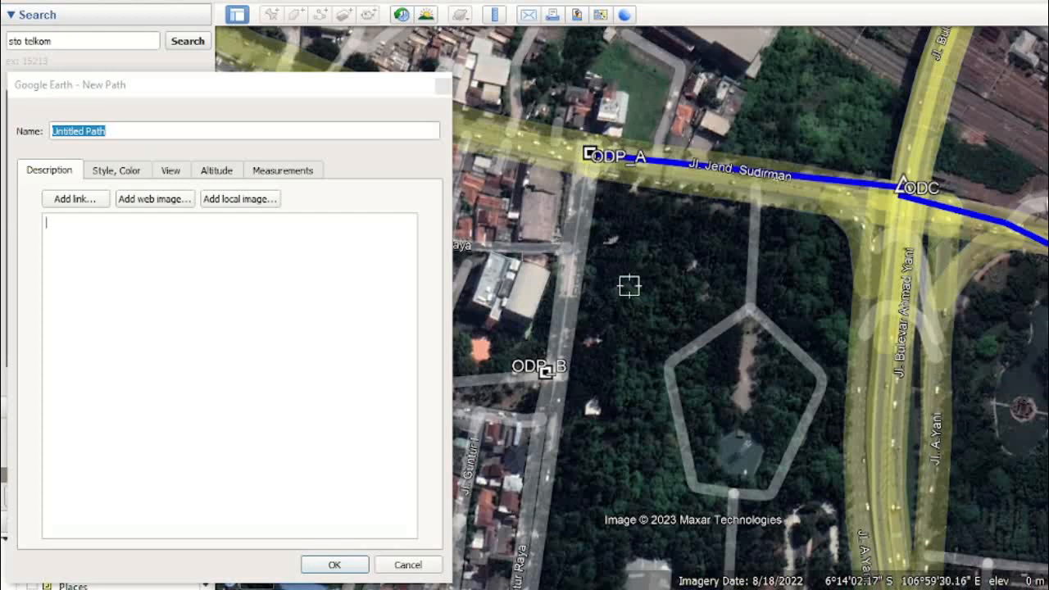
Set the ODC to ODP_A path's line color to orange (#ffaa00) and save the path.
{"action": "left_click", "coordinate": [114, 172]}
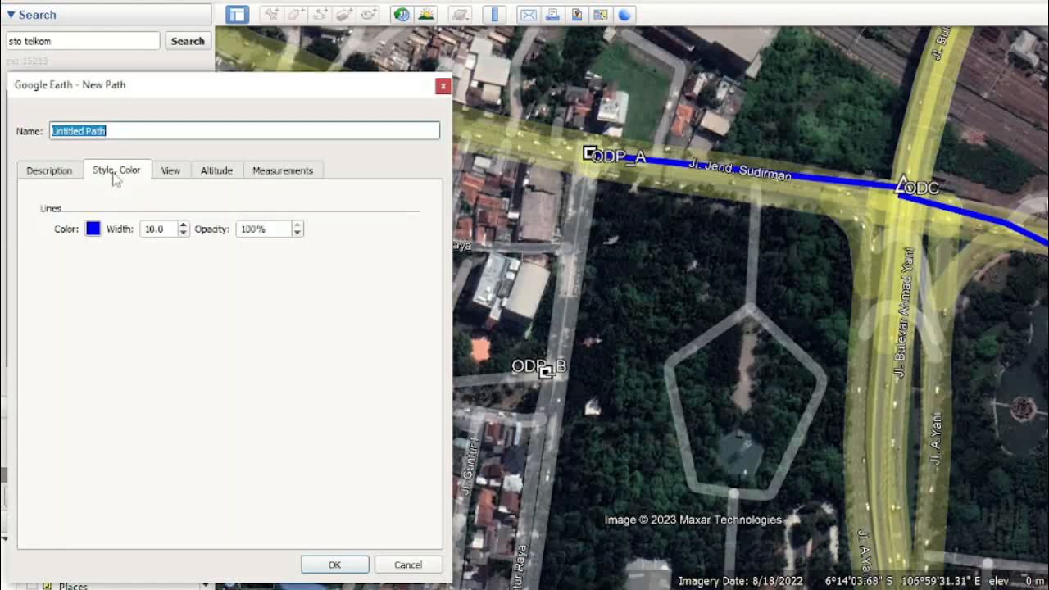
{"action": "left_click", "coordinate": [93, 228]}
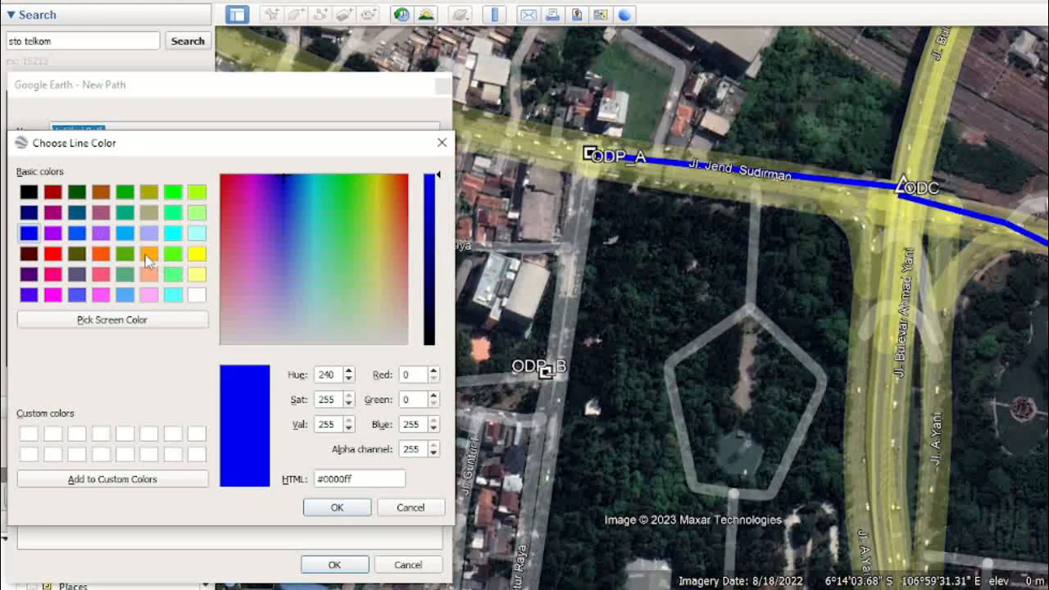
{"action": "left_click", "coordinate": [148, 256]}
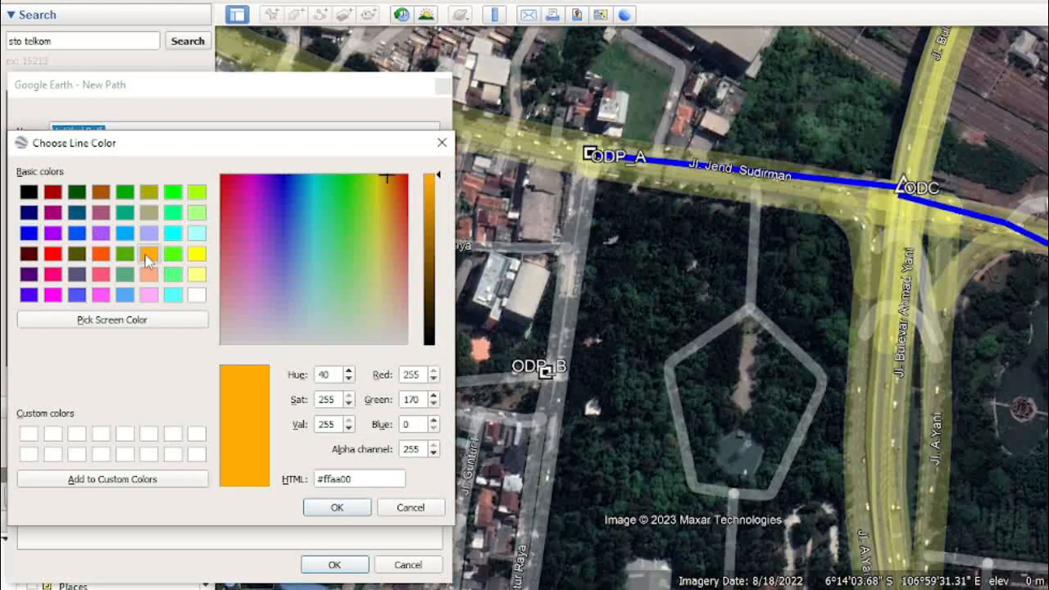
{"action": "left_click", "coordinate": [337, 507]}
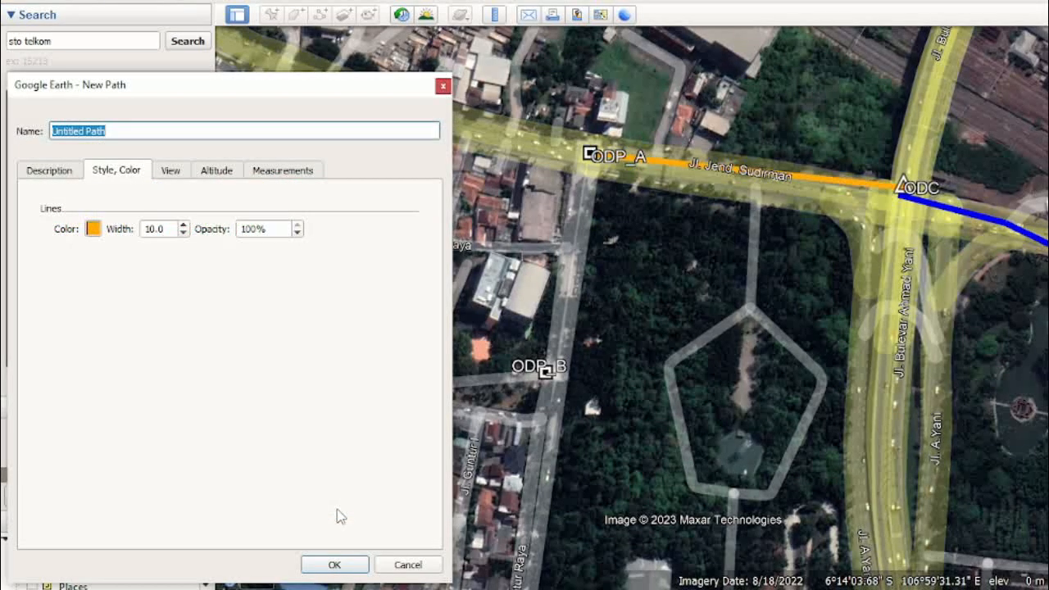
{"action": "left_click", "coordinate": [334, 564]}
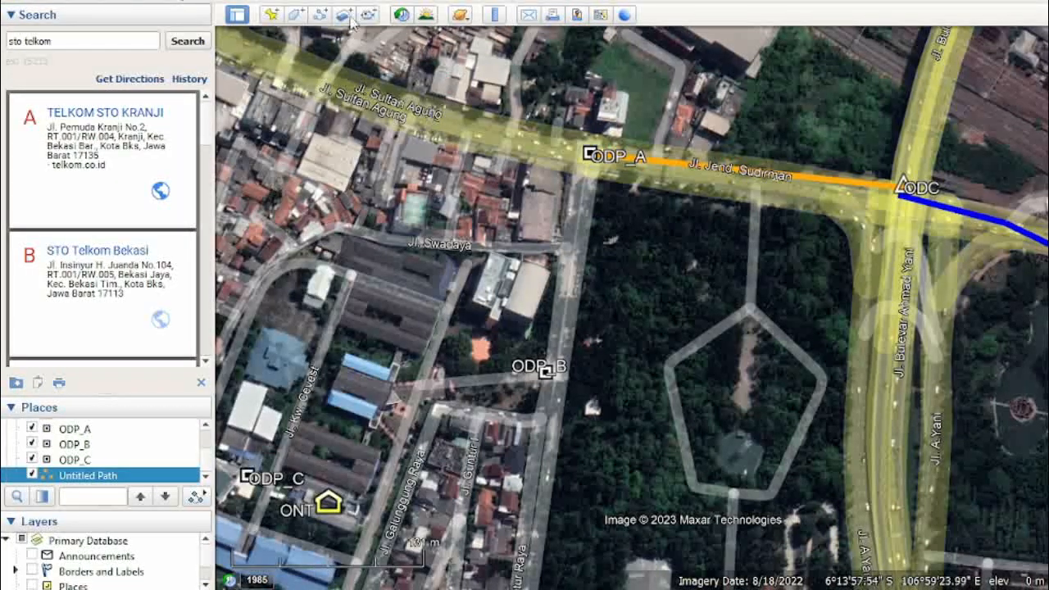
Draw a path from ODP_A to ODP_B along Jl. Guntur Raya, color its line bright green and save it.
{"action": "left_click", "coordinate": [320, 15]}
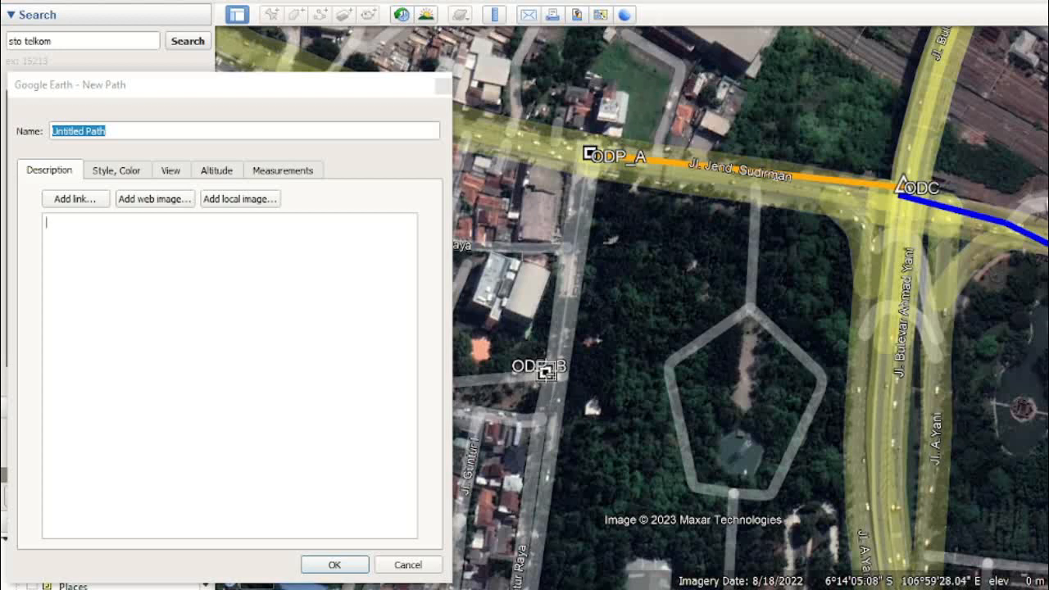
{"action": "left_click", "coordinate": [545, 370]}
{"action": "left_click", "coordinate": [126, 171]}
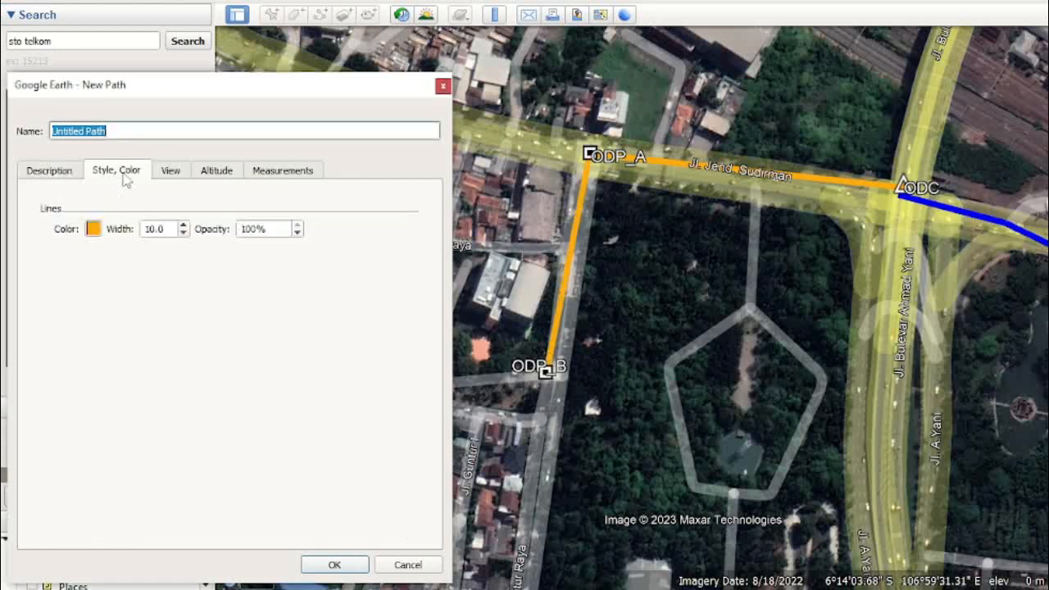
{"action": "left_click", "coordinate": [93, 230]}
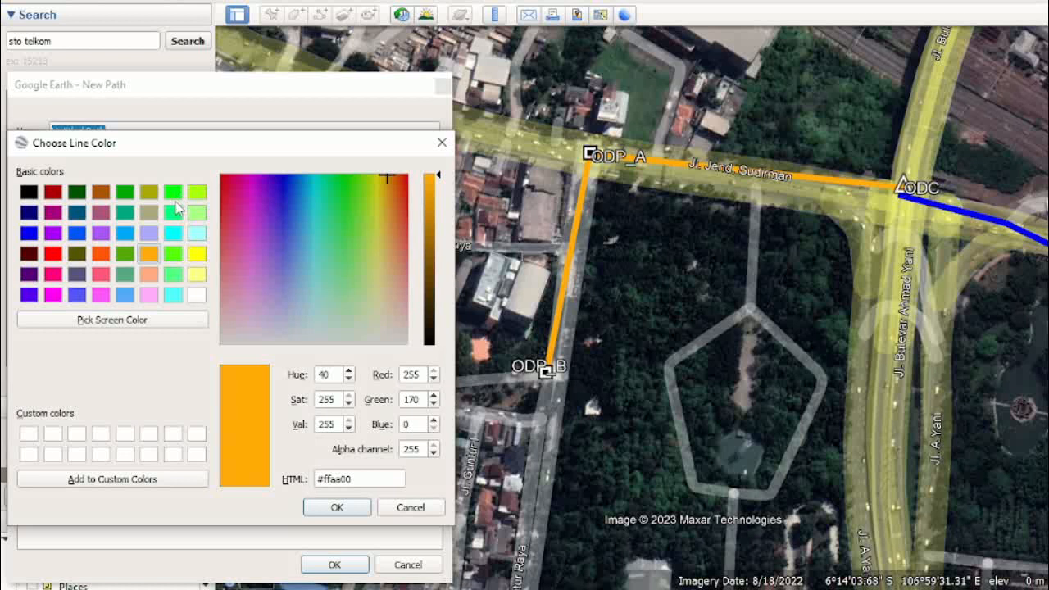
{"action": "left_click", "coordinate": [172, 193]}
{"action": "left_click", "coordinate": [336, 507]}
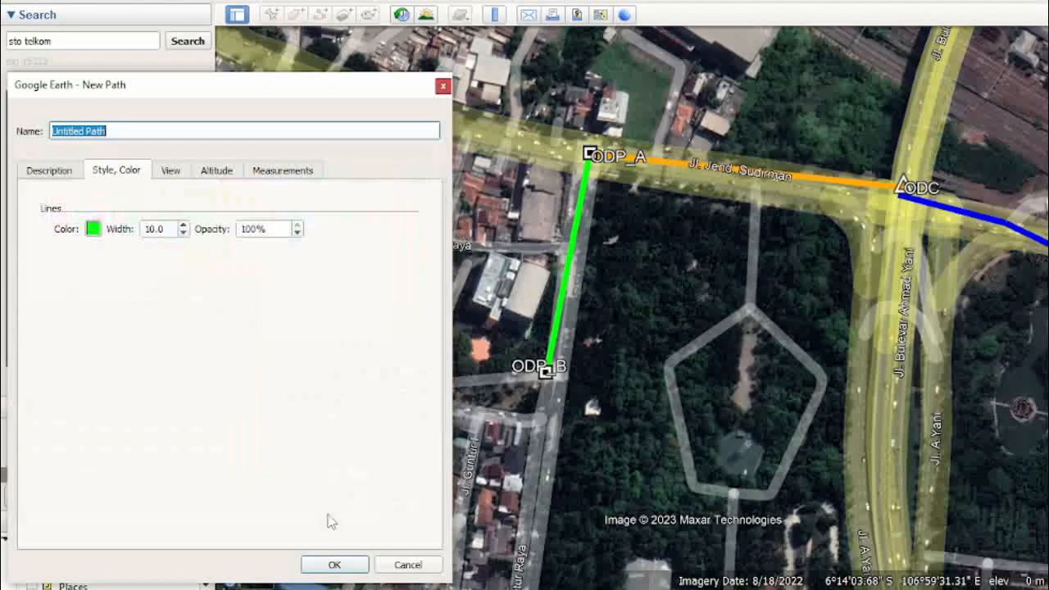
{"action": "left_click", "coordinate": [334, 565]}
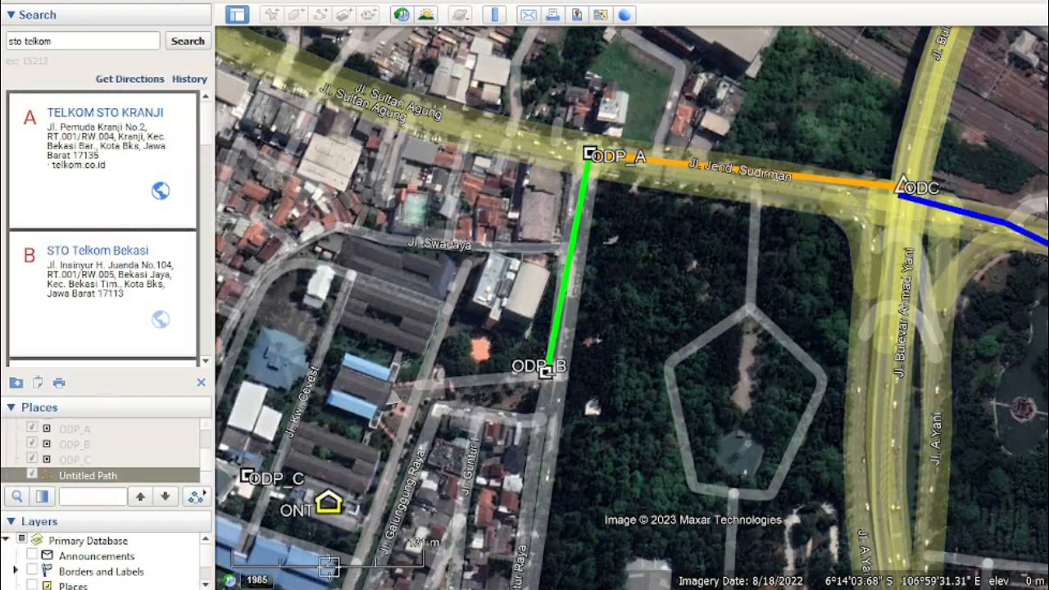
Start a new path and draw it as a straight line from ODP_B to ODP_C.
{"action": "left_click_drag", "start_coordinate": [363, 423], "coordinate": [537, 318]}
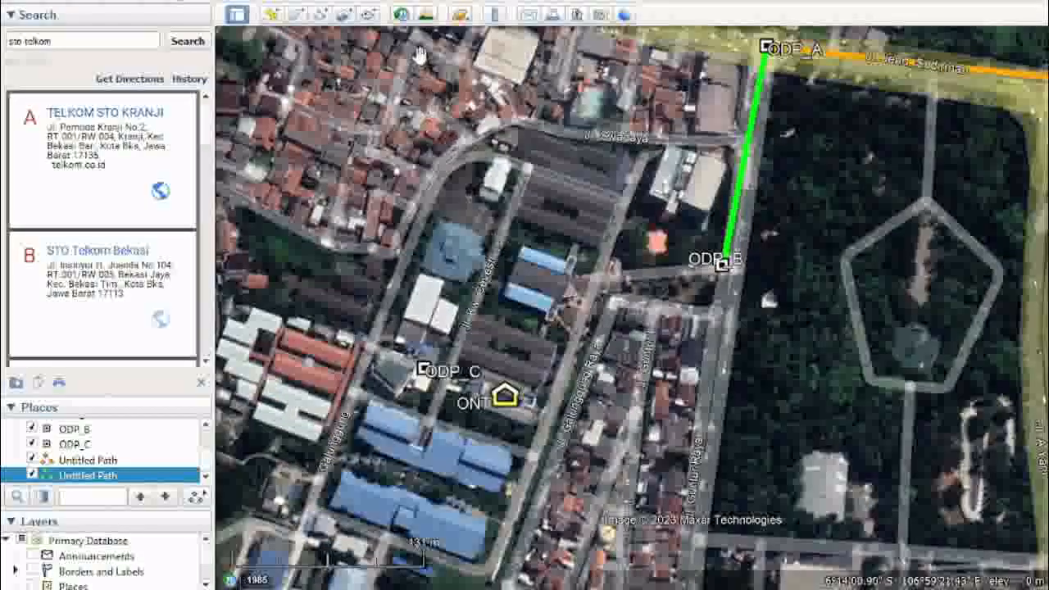
{"action": "left_click", "coordinate": [320, 14]}
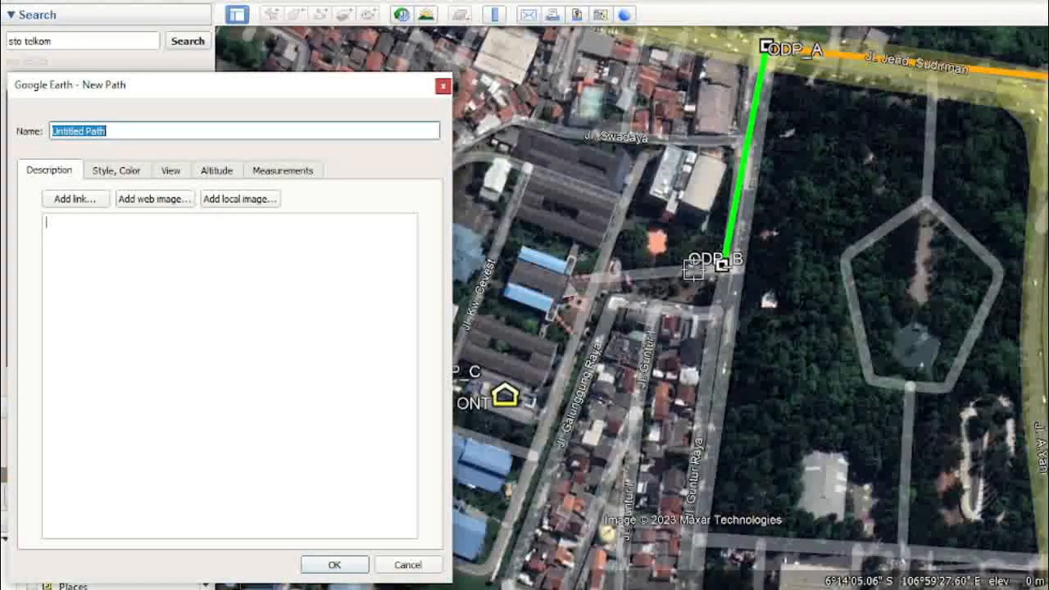
{"action": "left_click_drag", "start_coordinate": [394, 89], "coordinate": [288, 65]}
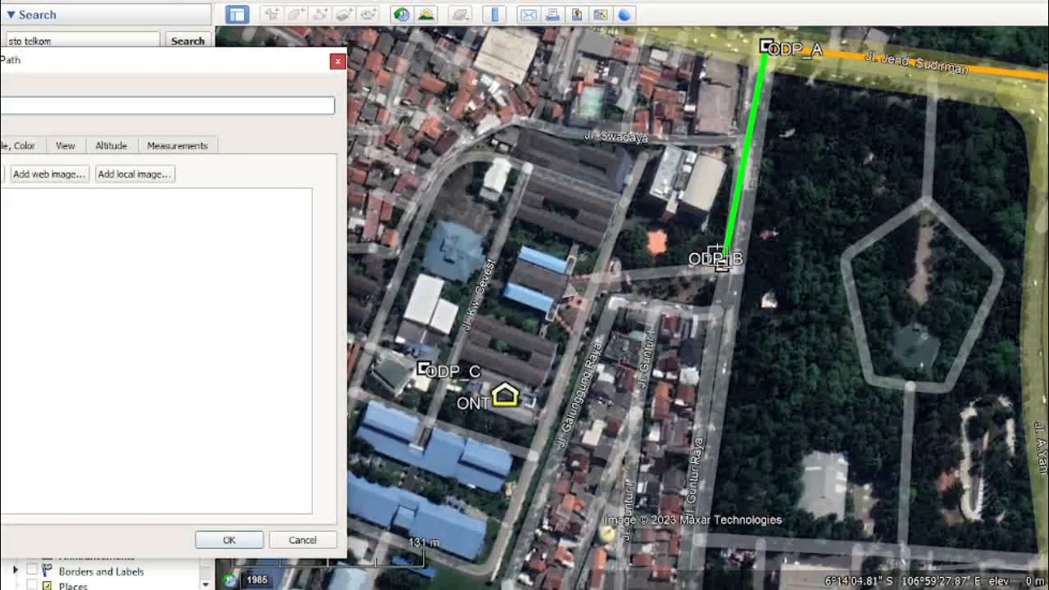
{"action": "left_click", "coordinate": [719, 262]}
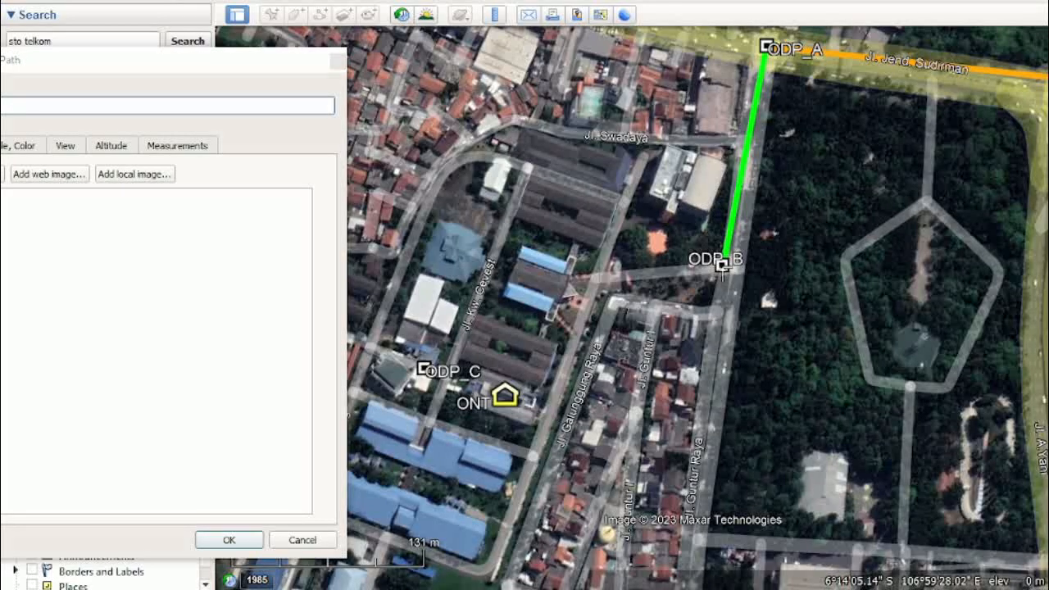
{"action": "left_click", "coordinate": [424, 366]}
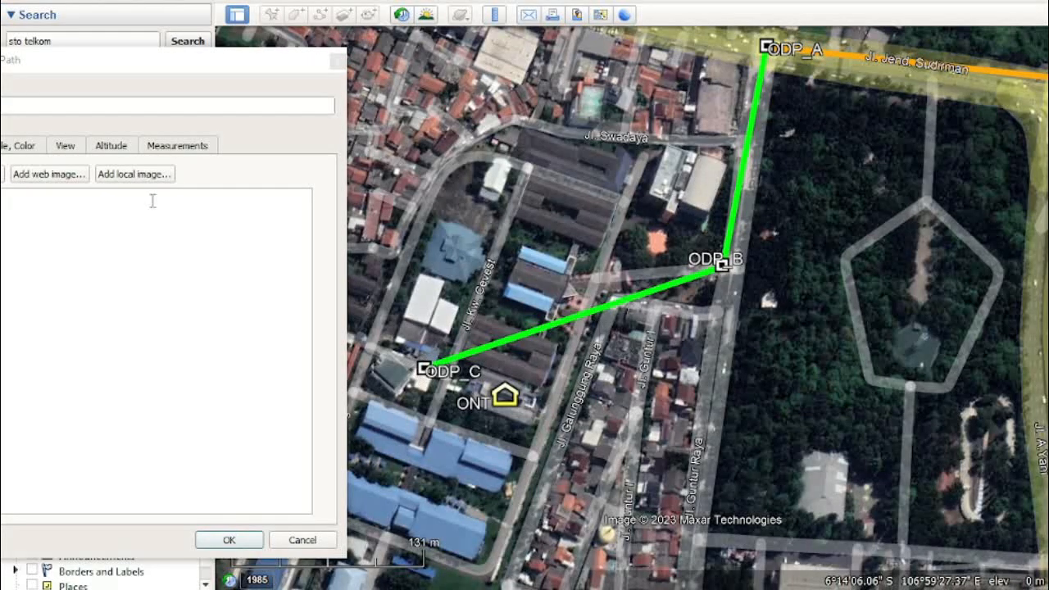
Set the ODP_B to ODP_C path's line color to brown (#aa5500) and save the path.
{"action": "left_click", "coordinate": [13, 147]}
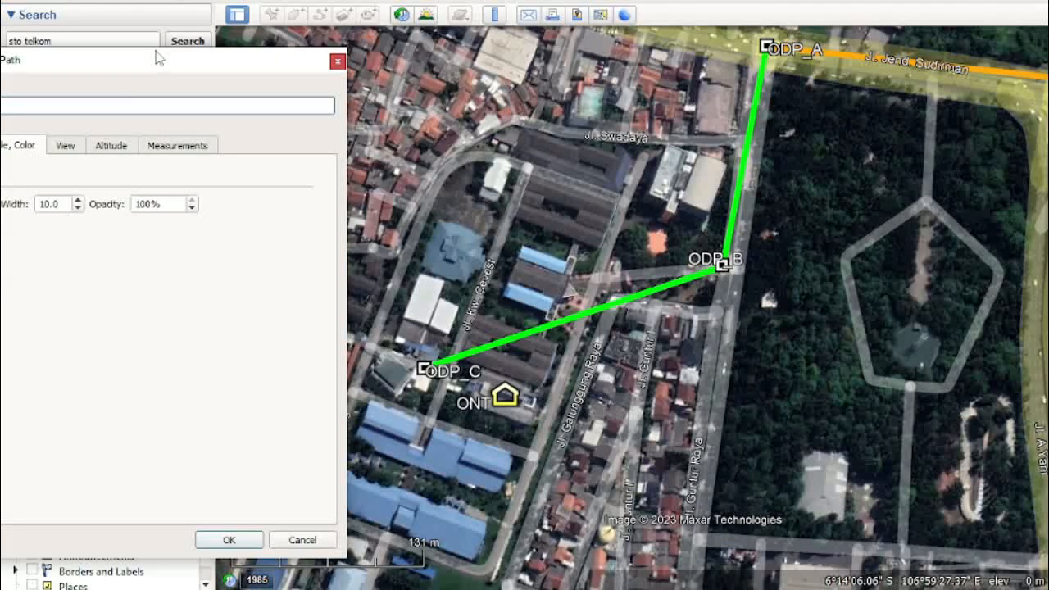
{"action": "left_click_drag", "start_coordinate": [158, 60], "coordinate": [258, 19]}
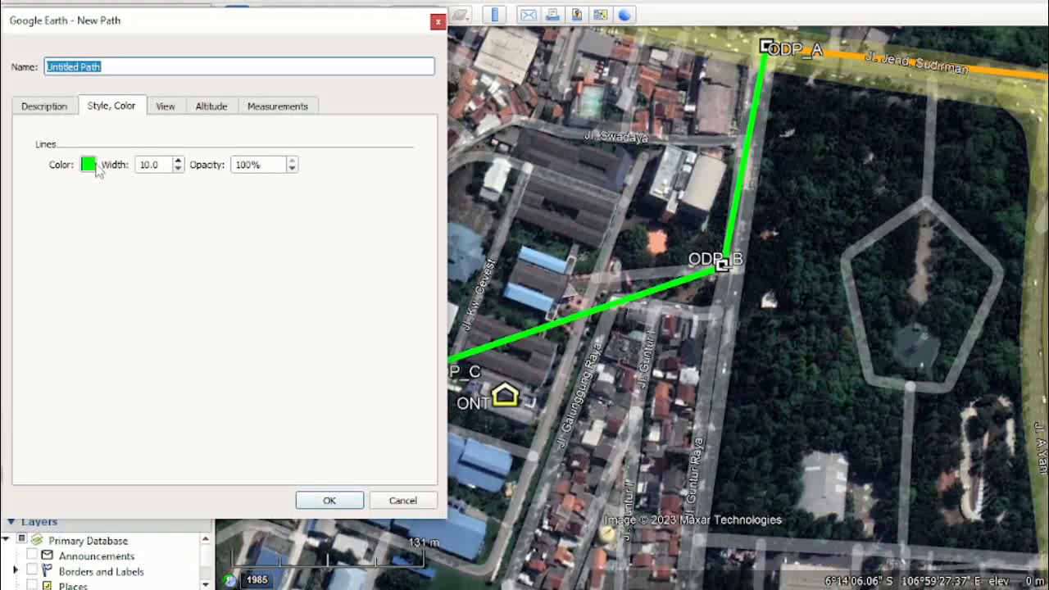
{"action": "left_click", "coordinate": [90, 164]}
{"action": "left_click", "coordinate": [100, 129]}
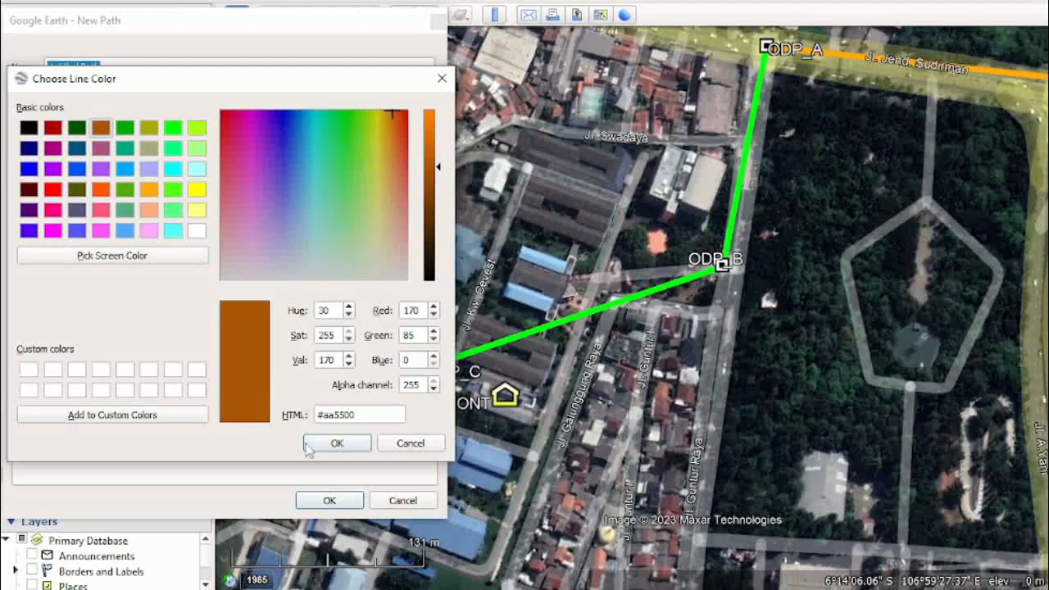
{"action": "left_click", "coordinate": [332, 443]}
{"action": "left_click", "coordinate": [347, 500]}
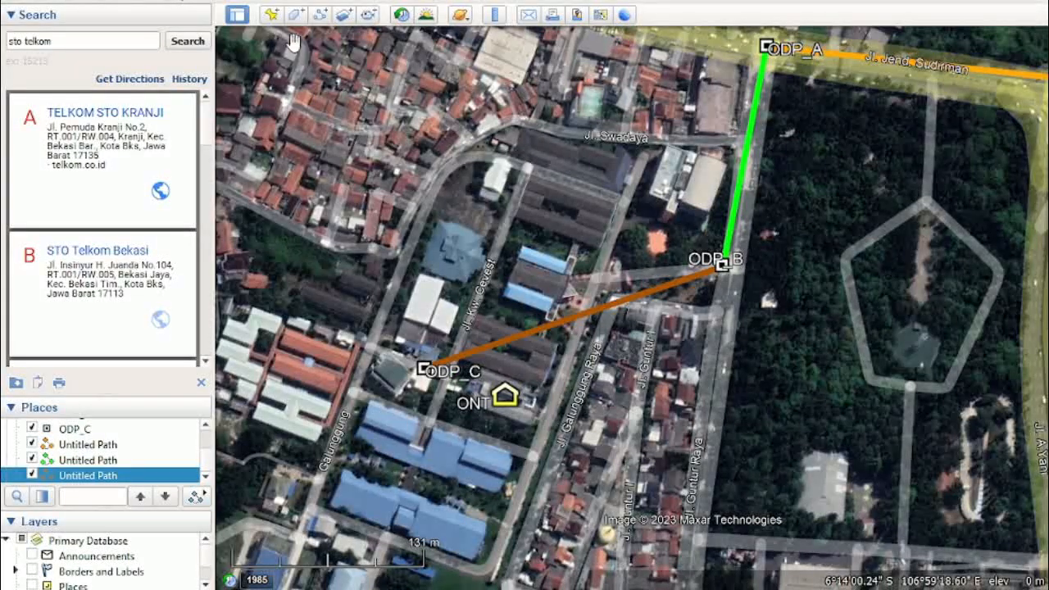
Draw a path from ODP_C to ONT, color its line black and save it.
{"action": "left_click", "coordinate": [321, 16]}
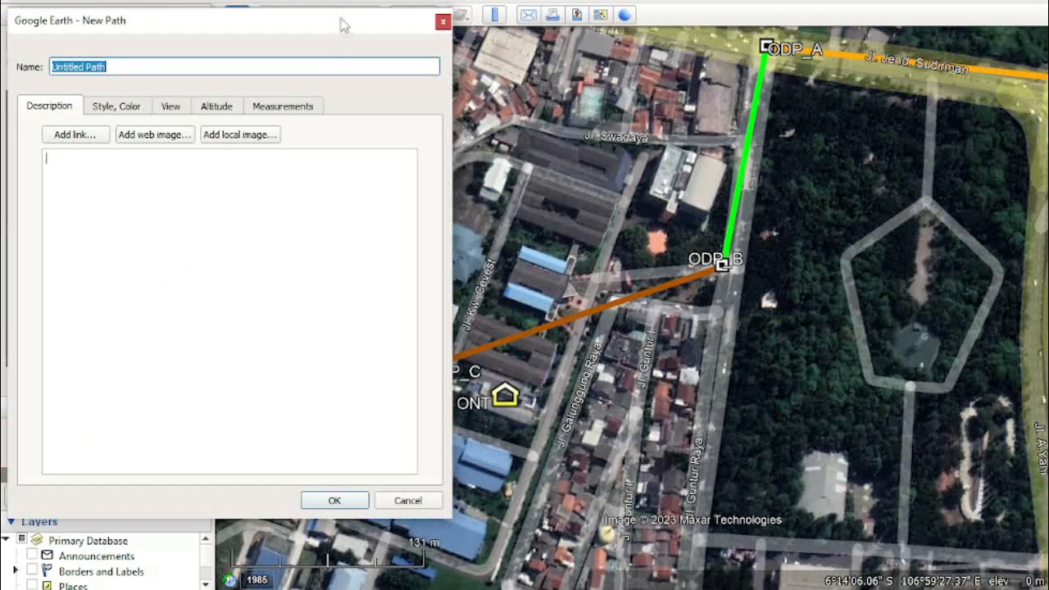
{"action": "left_click_drag", "start_coordinate": [343, 26], "coordinate": [1048, 141]}
{"action": "scroll", "coordinate": [420, 367], "scroll_direction": "up", "scroll_amount": 2}
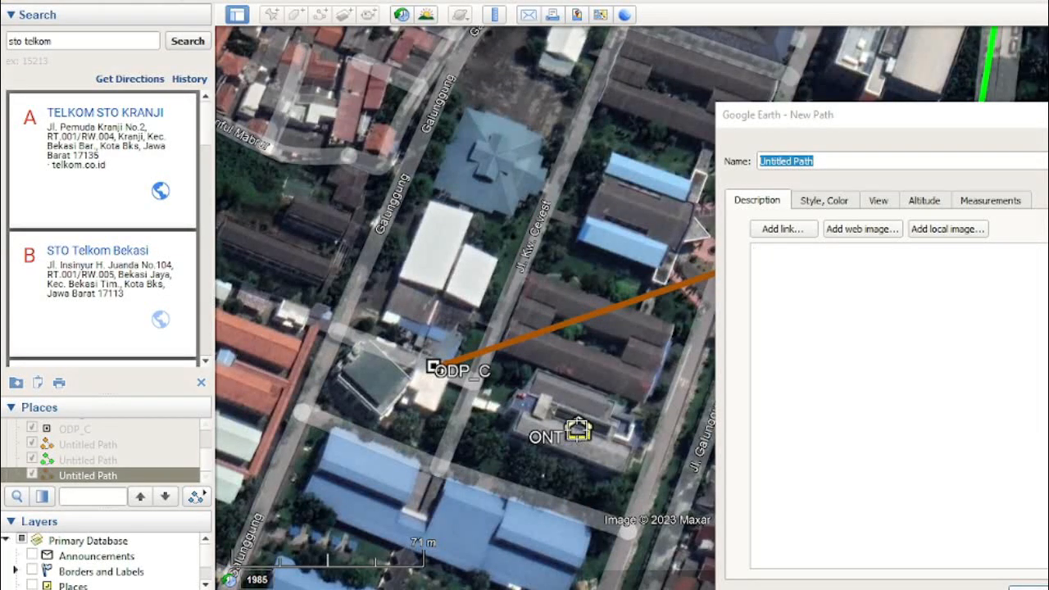
{"action": "left_click", "coordinate": [825, 201]}
{"action": "left_click", "coordinate": [800, 258]}
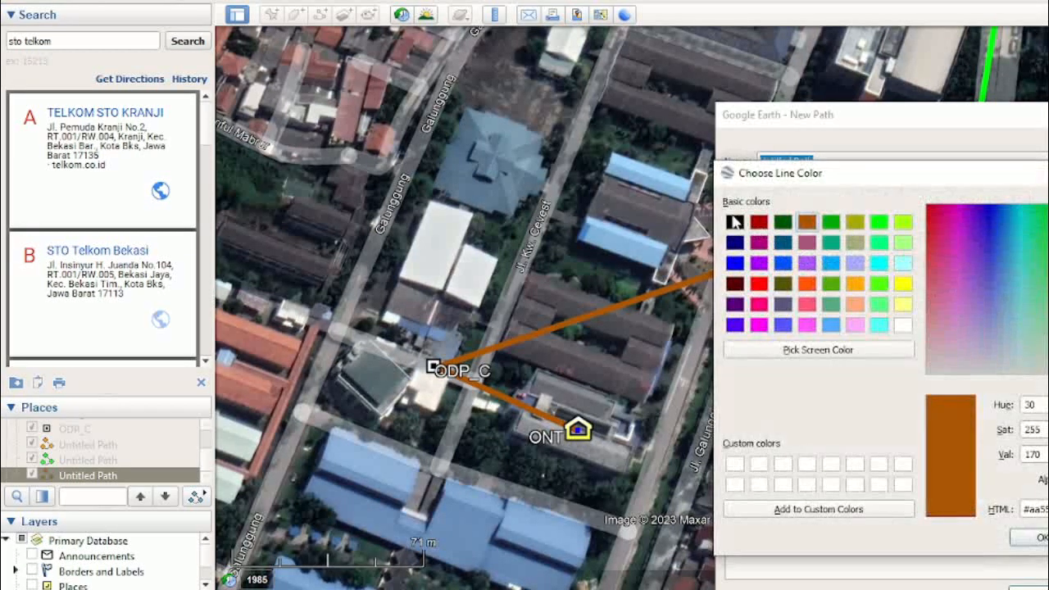
{"action": "left_click", "coordinate": [1039, 538]}
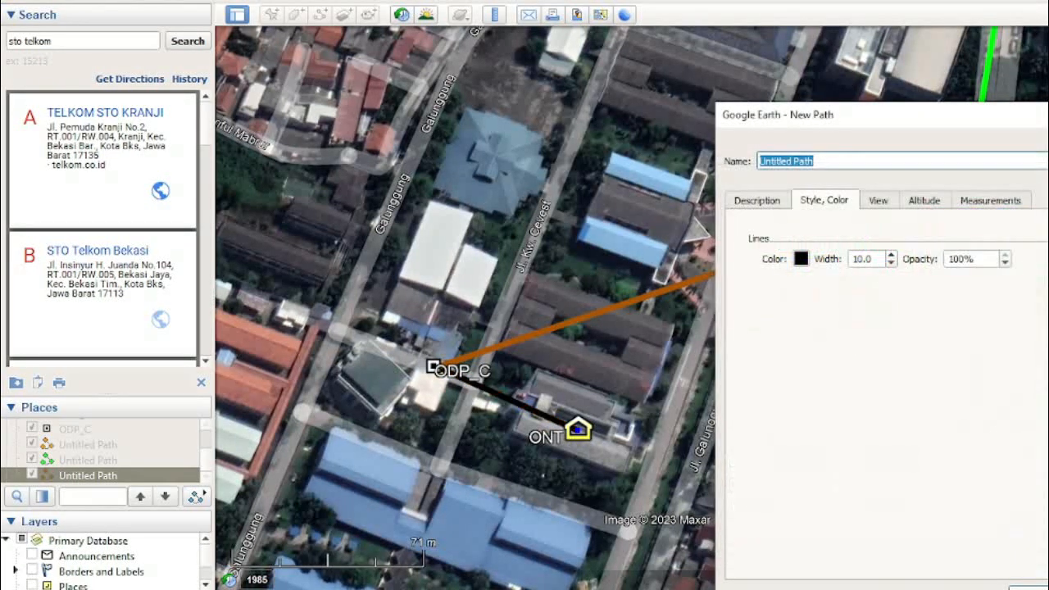
{"action": "left_click", "coordinate": [1029, 587]}
Open the print layout and frame the whole network from ONT to OLT&ODF inside the page.
{"action": "scroll", "coordinate": [713, 356], "scroll_direction": "down", "scroll_amount": 4}
{"action": "left_click_drag", "start_coordinate": [899, 382], "coordinate": [629, 408]}
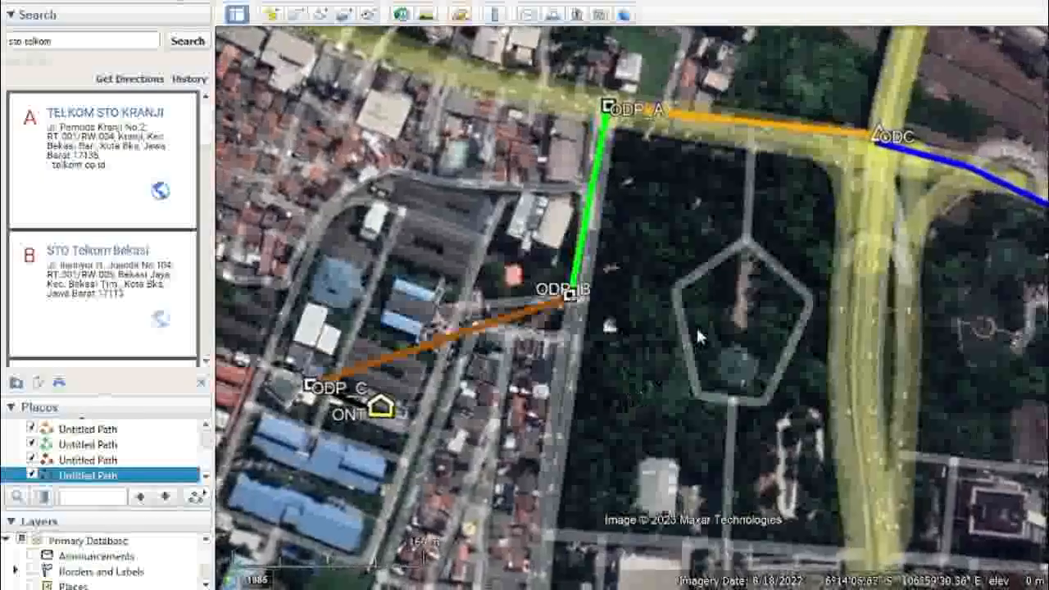
{"action": "scroll", "coordinate": [768, 259], "scroll_direction": "down", "scroll_amount": 4}
{"action": "left_click_drag", "start_coordinate": [819, 322], "coordinate": [521, 207]}
{"action": "scroll", "coordinate": [599, 281], "scroll_direction": "down", "scroll_amount": 1}
{"action": "scroll", "coordinate": [598, 282], "scroll_direction": "down", "scroll_amount": 1}
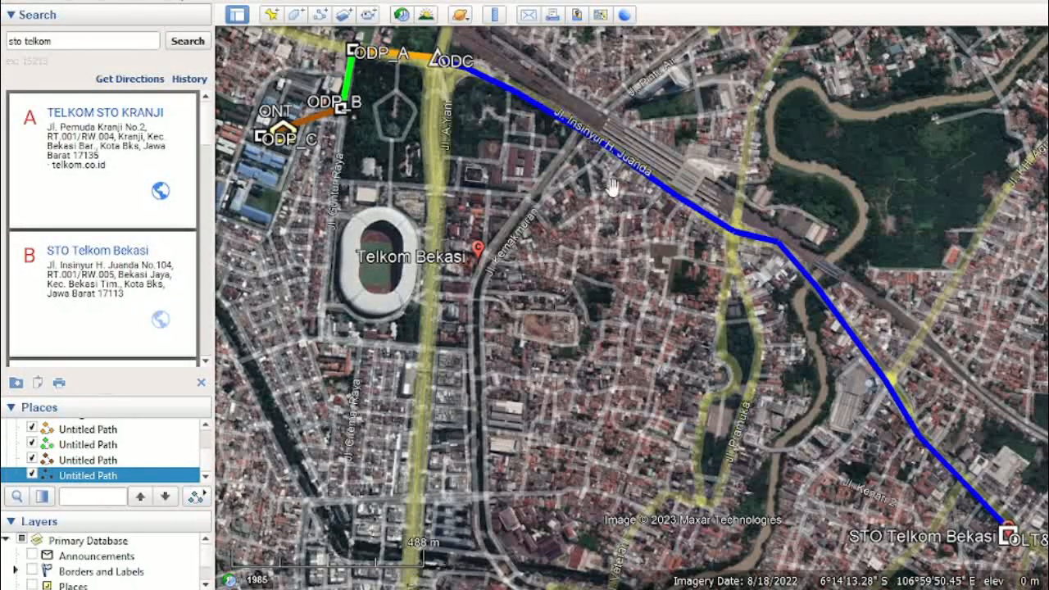
{"action": "left_click", "coordinate": [552, 16]}
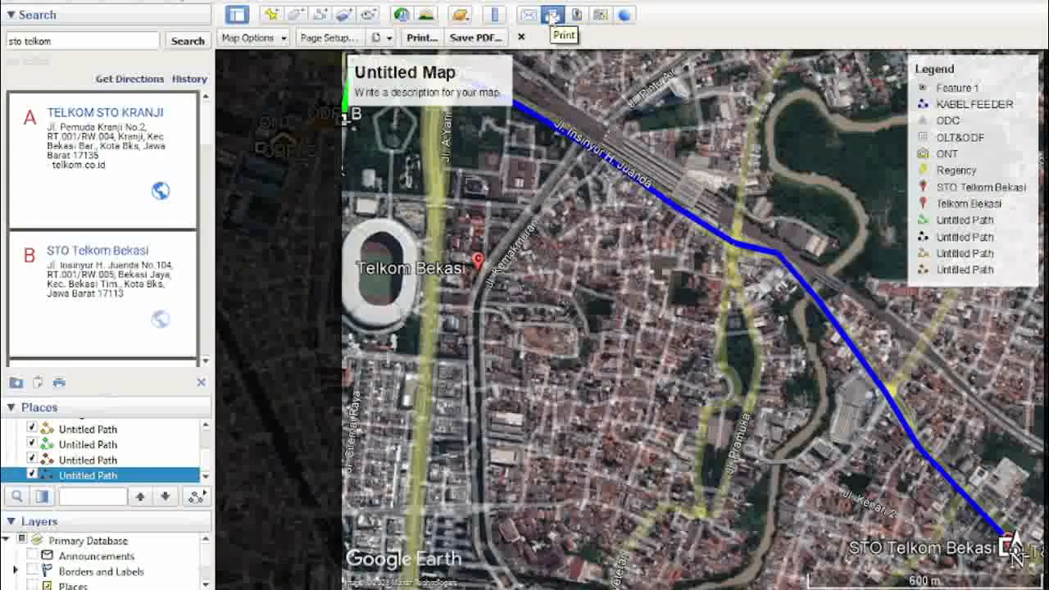
{"action": "scroll", "coordinate": [581, 274], "scroll_direction": "down", "scroll_amount": 2}
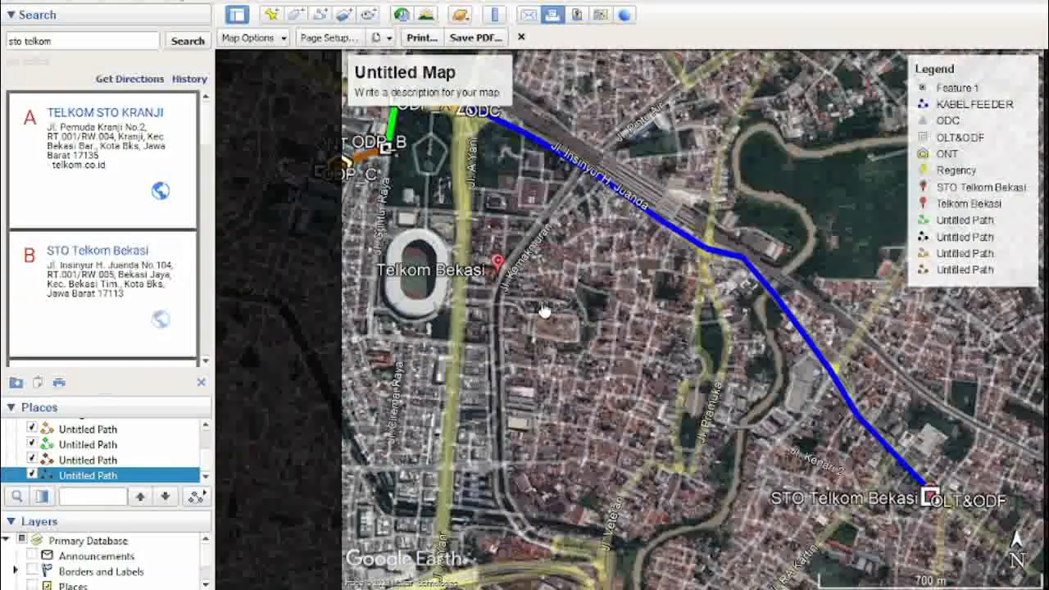
{"action": "left_click_drag", "start_coordinate": [543, 308], "coordinate": [580, 330]}
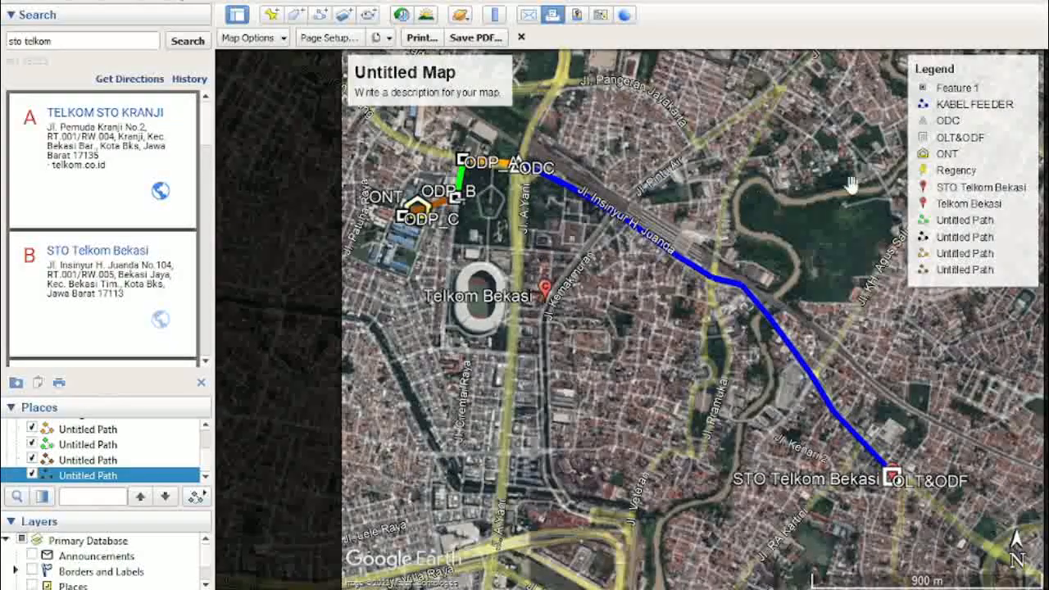
Review the entries in the print layout's legend editor, then close the editor and the print layout.
{"action": "mouse_move", "coordinate": [964, 87]}
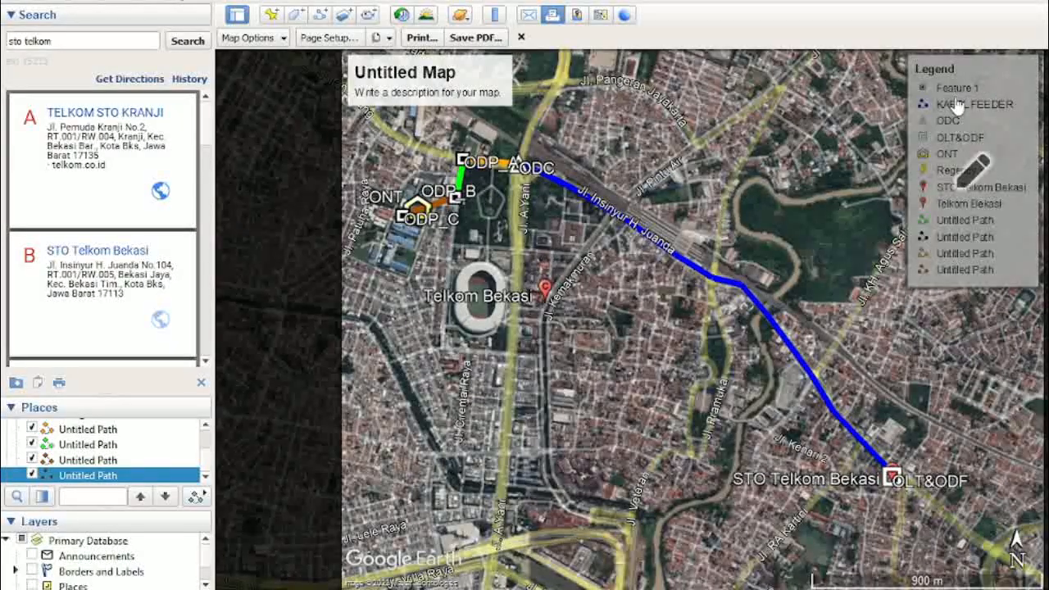
{"action": "left_click", "coordinate": [969, 172]}
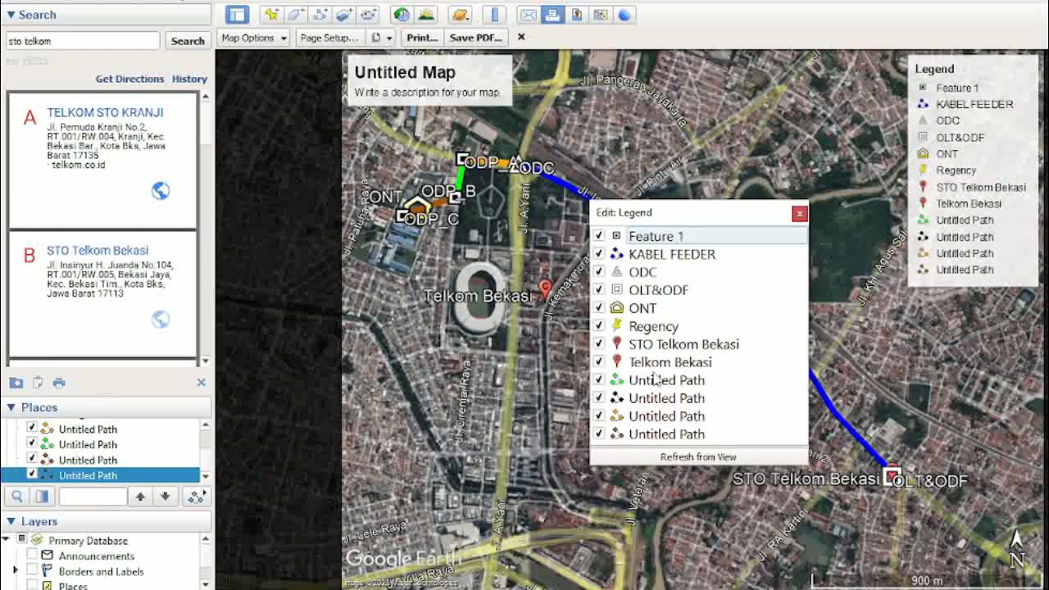
{"action": "left_click", "coordinate": [799, 213]}
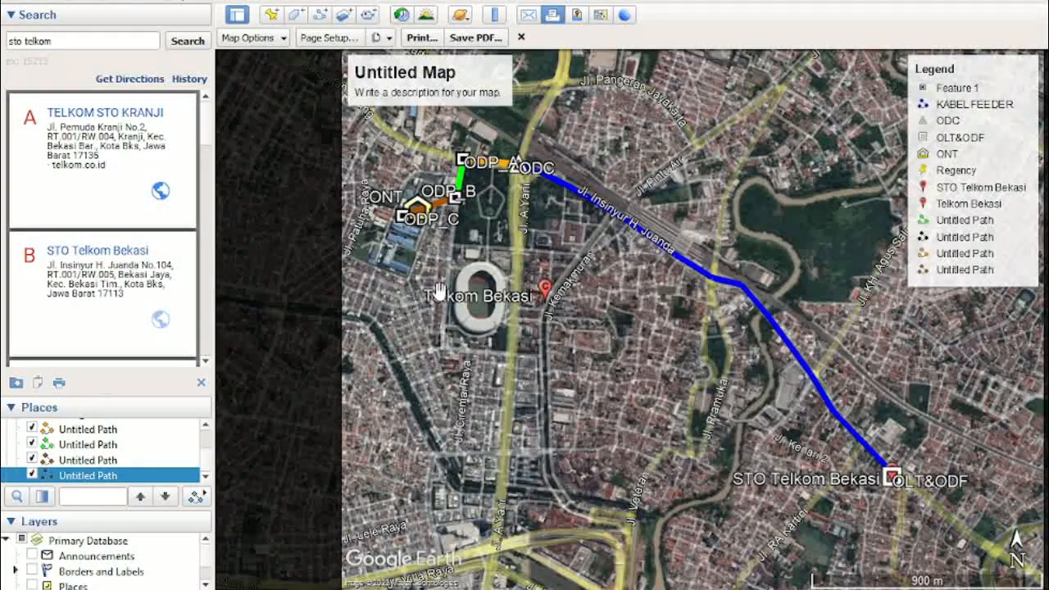
{"action": "left_click", "coordinate": [521, 37]}
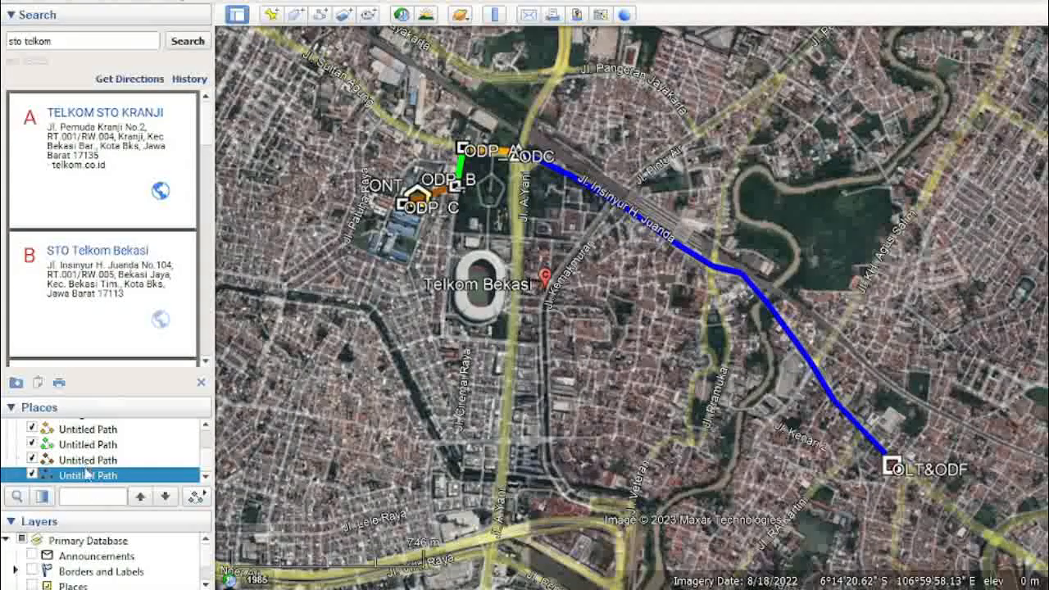
Rename the orange ODC to ODP_A path as DISTRIBUSI_A in the saved places.
{"action": "scroll", "coordinate": [100, 463], "scroll_direction": "down", "scroll_amount": 1}
{"action": "scroll", "coordinate": [100, 463], "scroll_direction": "up", "scroll_amount": 1}
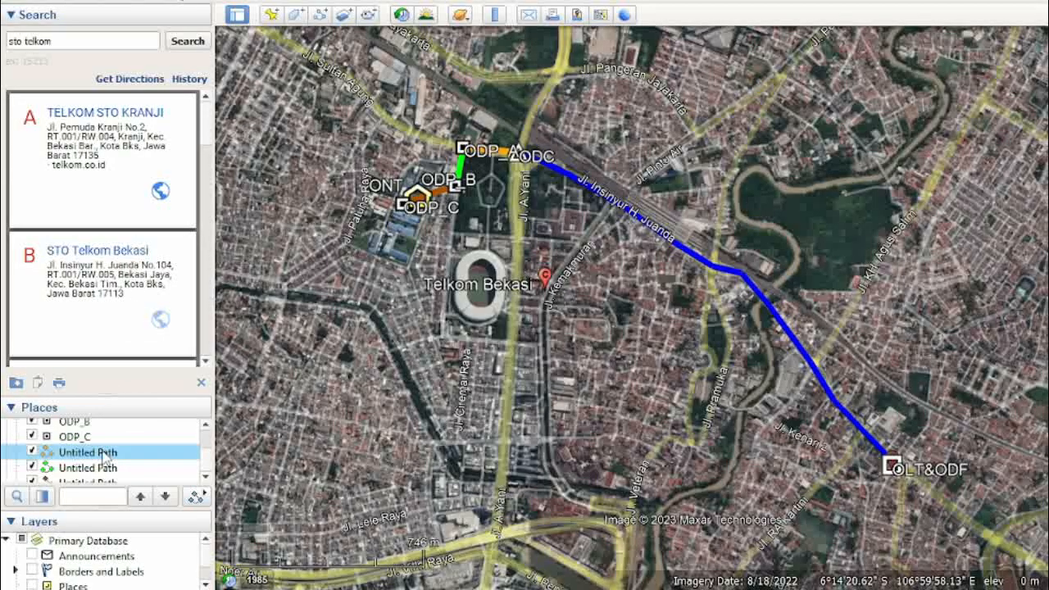
{"action": "right_click", "coordinate": [105, 456]}
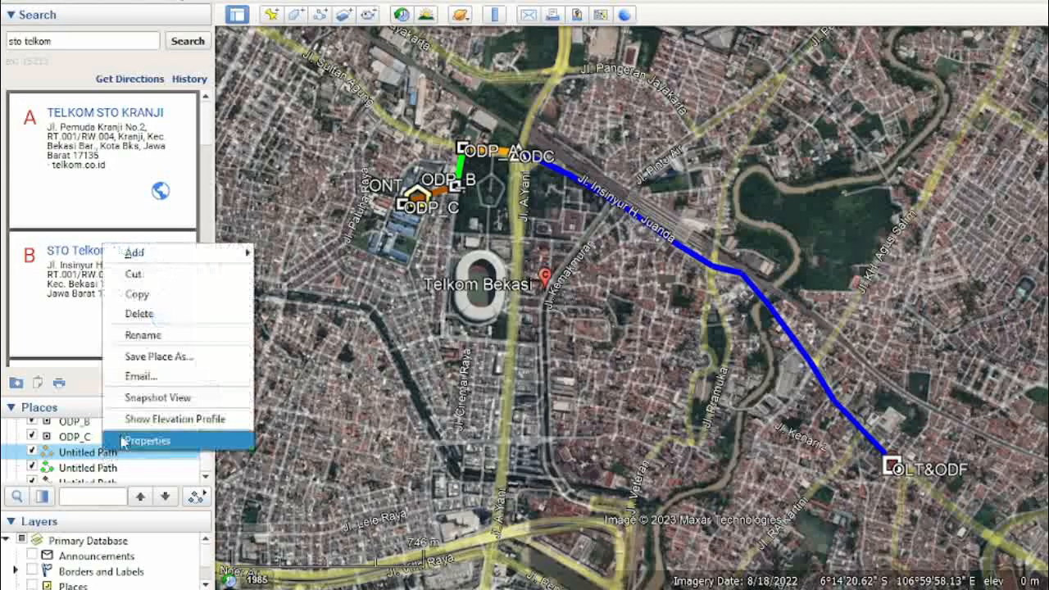
{"action": "left_click", "coordinate": [190, 334]}
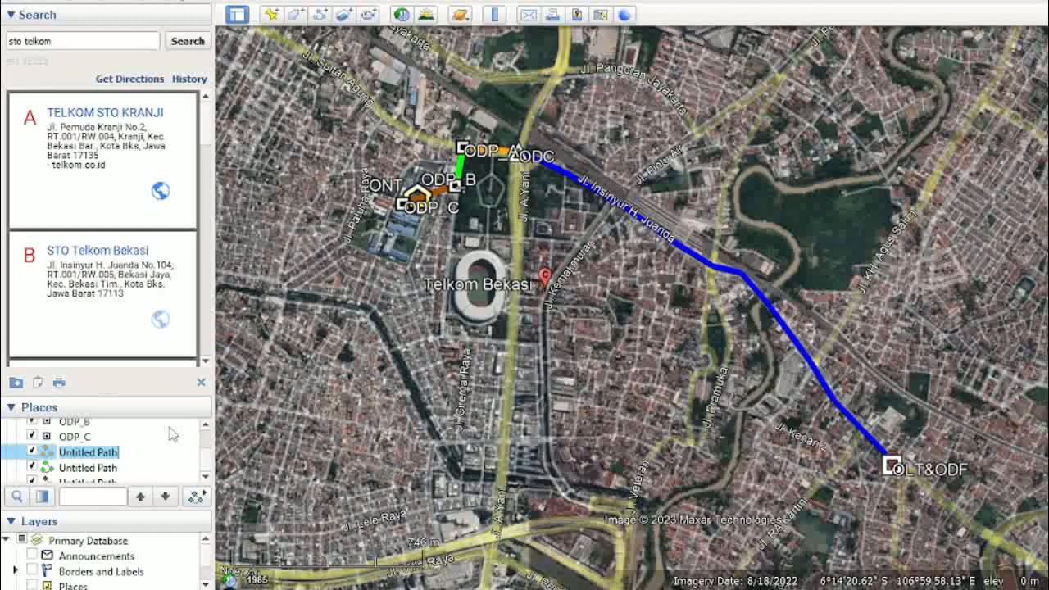
{"action": "type", "text": "DISTRIBUS"}
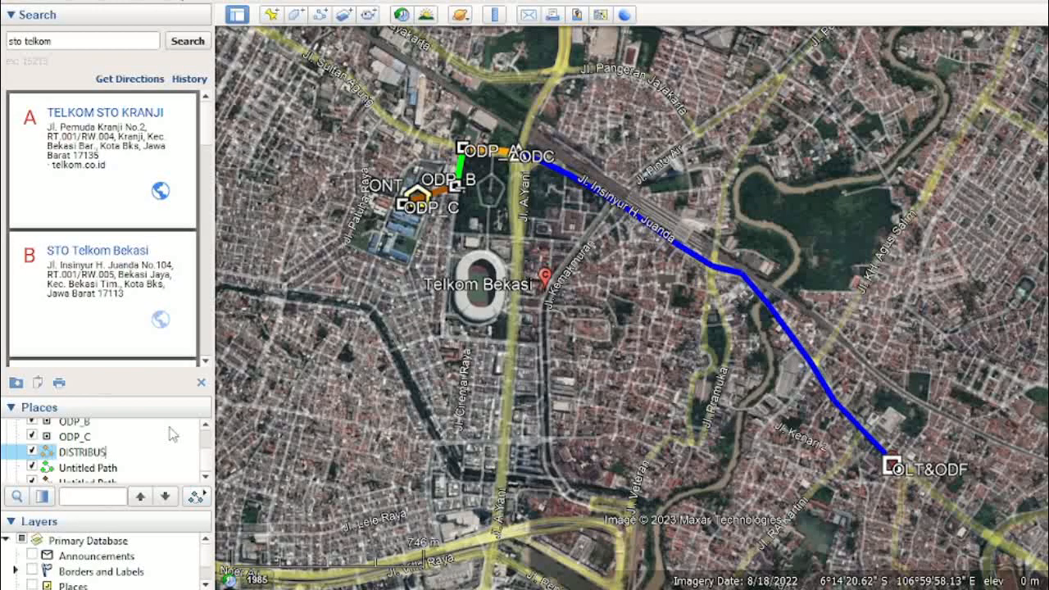
{"action": "type", "text": "I_A"}
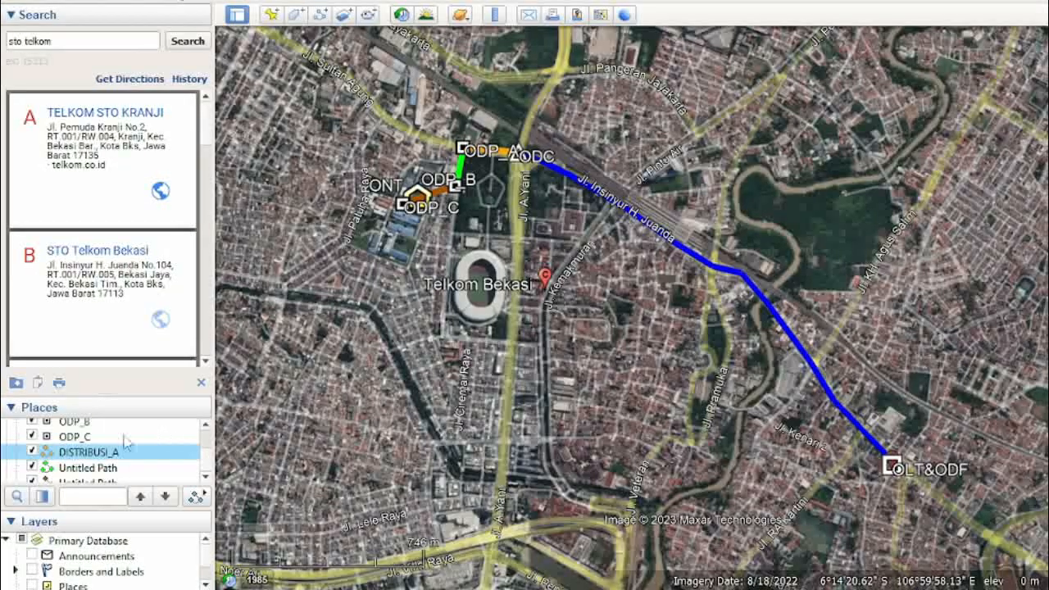
Rename the green ODP_A to ODP_B path as DISTRIBUSI_B.
{"action": "left_click", "coordinate": [105, 469]}
{"action": "right_click", "coordinate": [105, 473]}
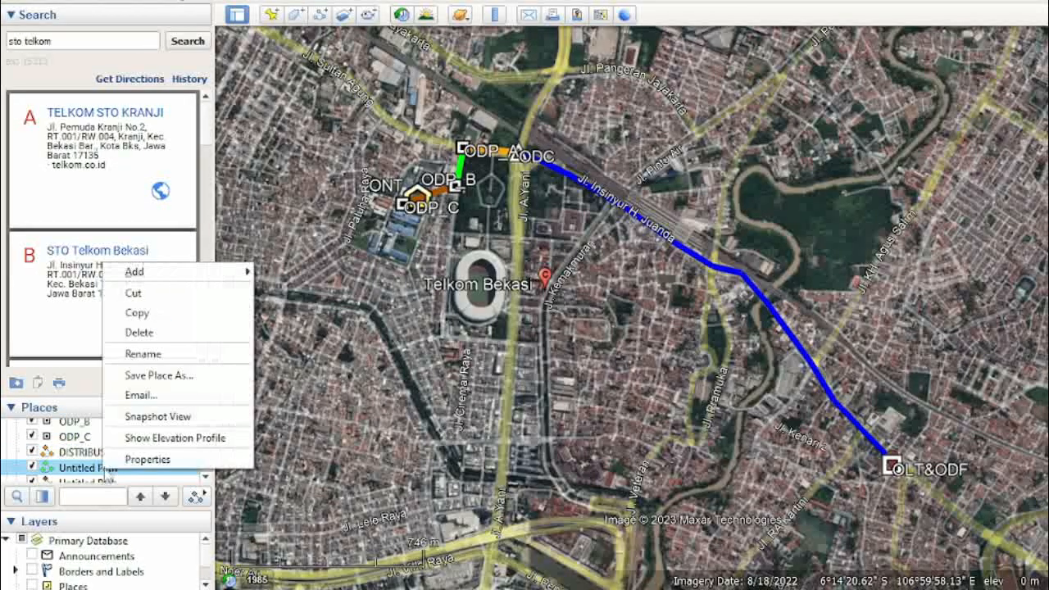
{"action": "left_click", "coordinate": [160, 355]}
{"action": "type", "text": "DISTRIBUSI_B"}
{"action": "key", "text": "Return"}
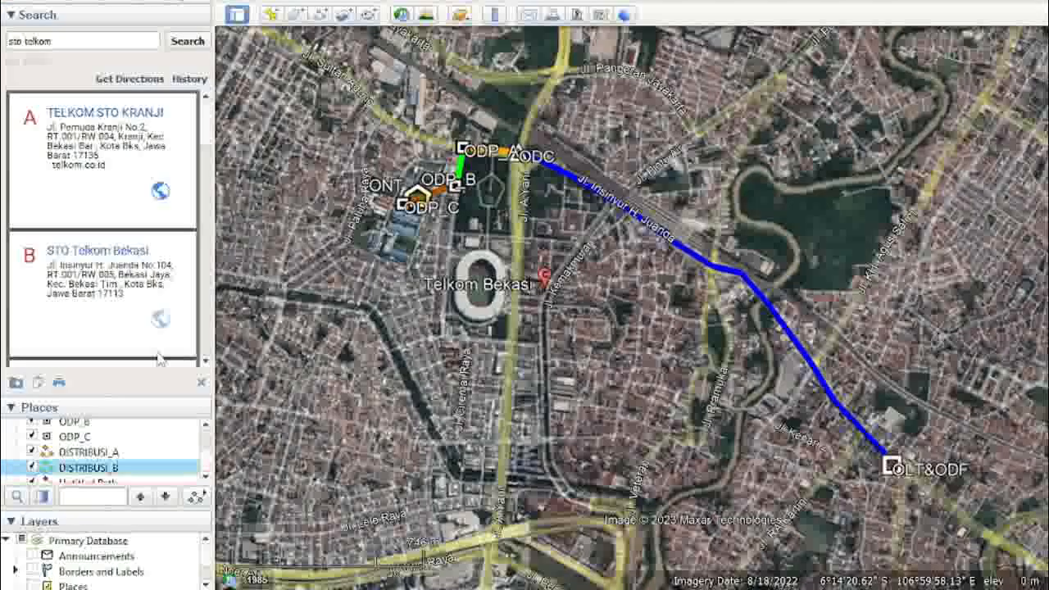
Rename the brown ODP_B to ODP_C path as DISTRIBUSI_C.
{"action": "scroll", "coordinate": [134, 462], "scroll_direction": "down", "scroll_amount": 2}
{"action": "left_click", "coordinate": [130, 446]}
{"action": "right_click", "coordinate": [130, 446]}
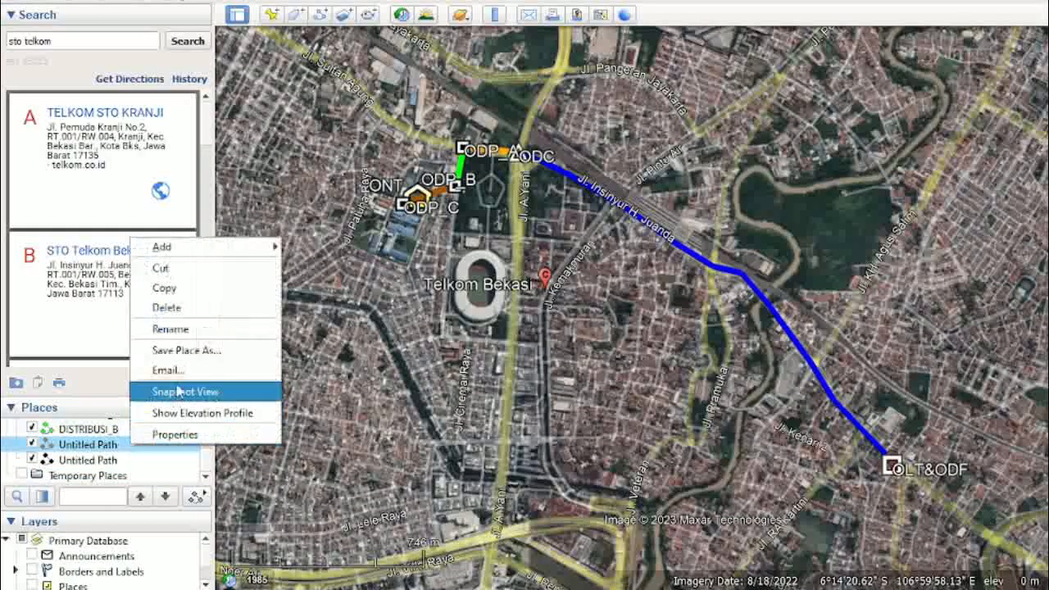
{"action": "left_click", "coordinate": [196, 329]}
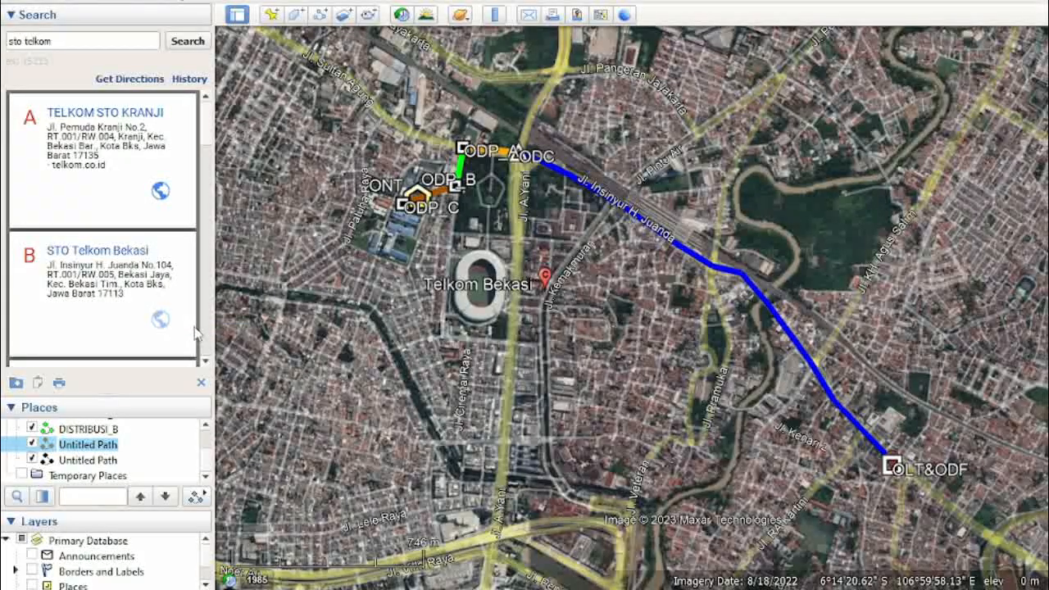
{"action": "type", "text": "DISTRIBUSI_C"}
{"action": "key", "text": "Return"}
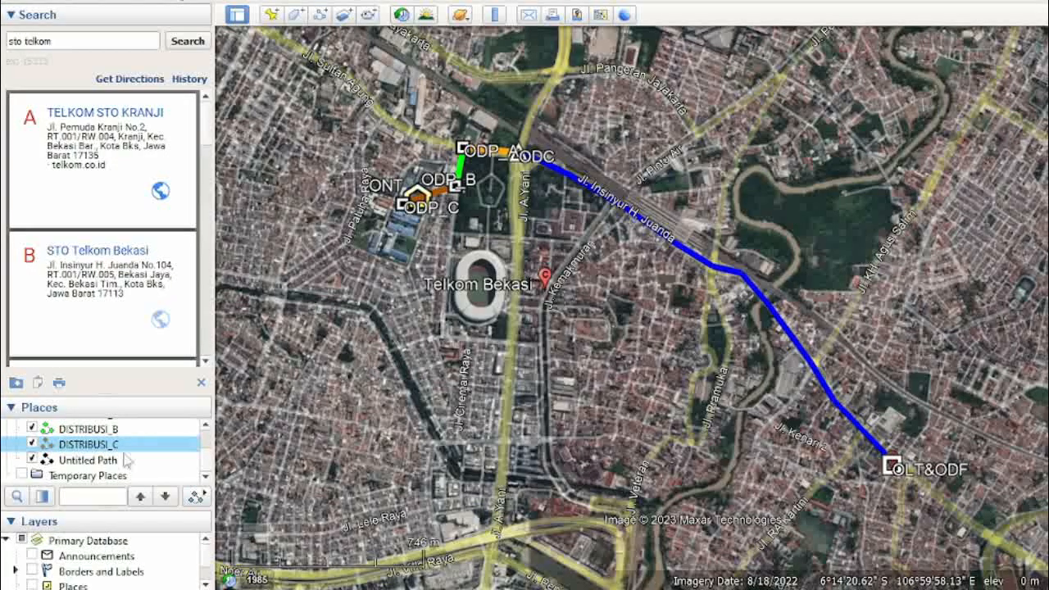
Rename the black ODP_C to ONT path as DROP.
{"action": "right_click", "coordinate": [109, 462]}
{"action": "left_click", "coordinate": [175, 343]}
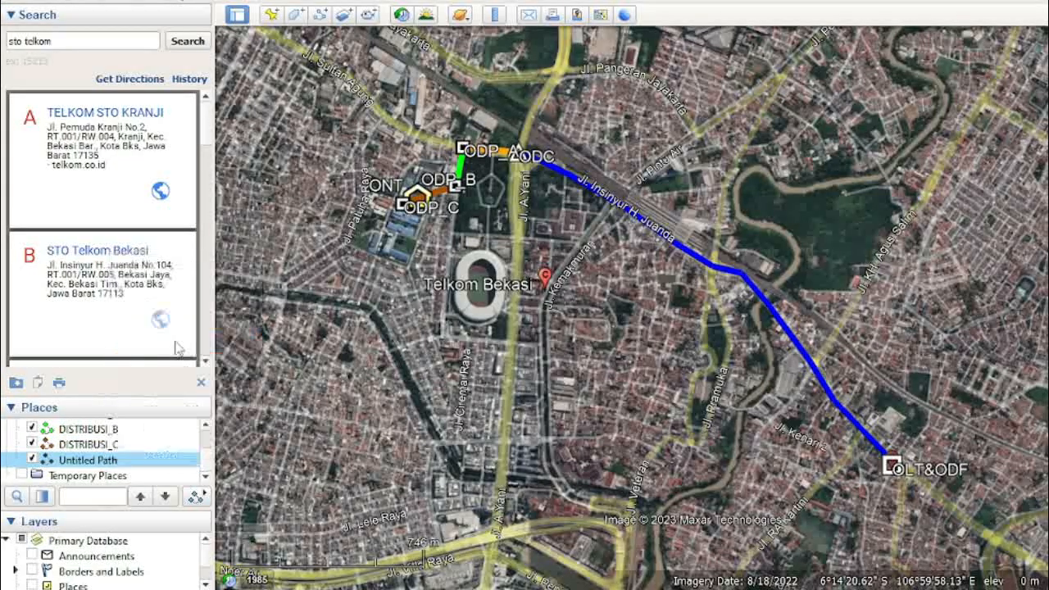
{"action": "type", "text": "DROP"}
{"action": "key", "text": "Return"}
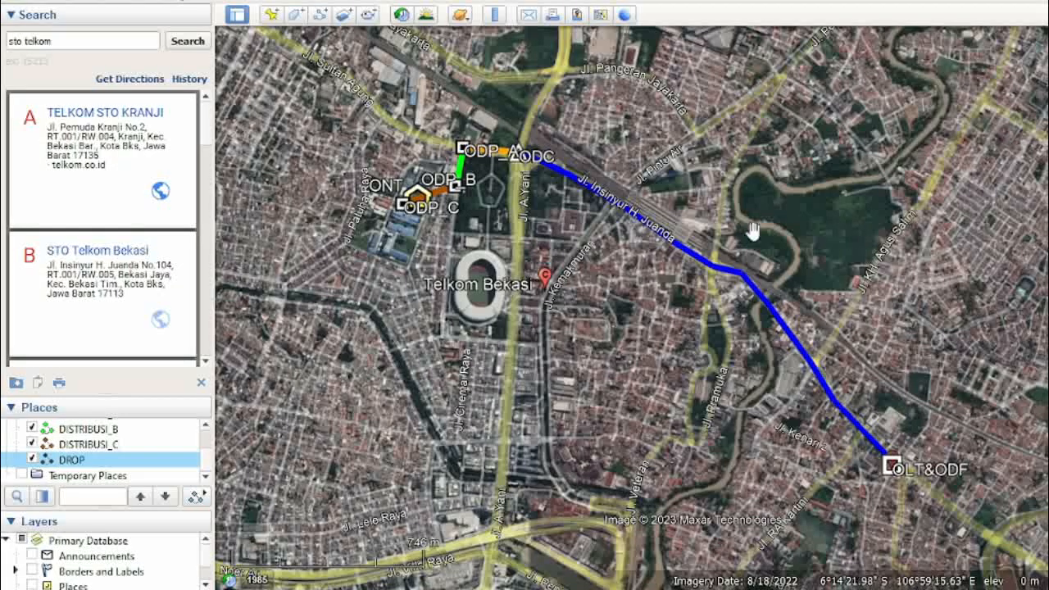
{"action": "left_click", "coordinate": [551, 17]}
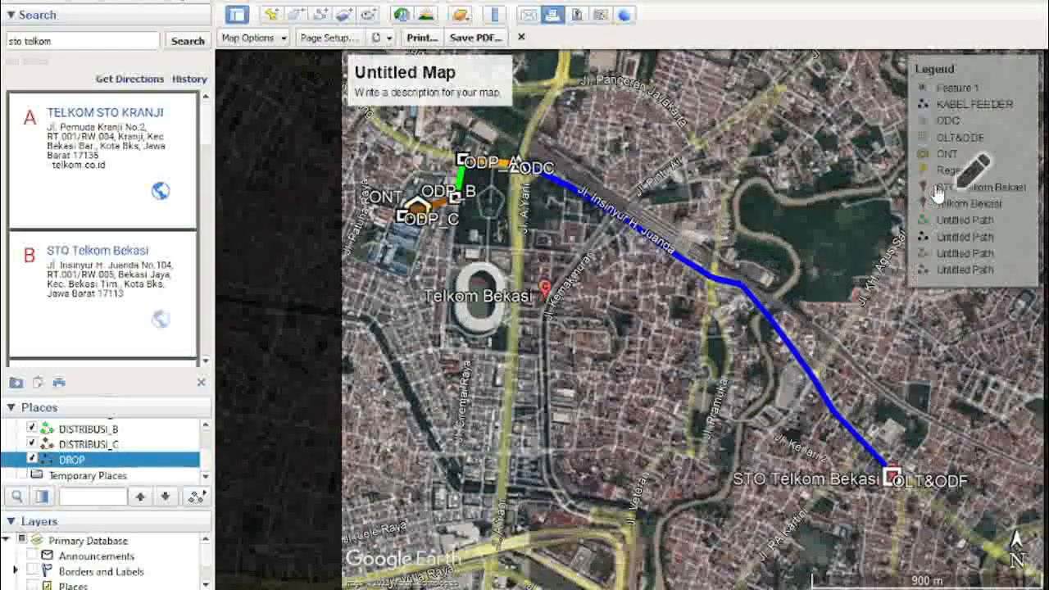
{"action": "left_click", "coordinate": [938, 190]}
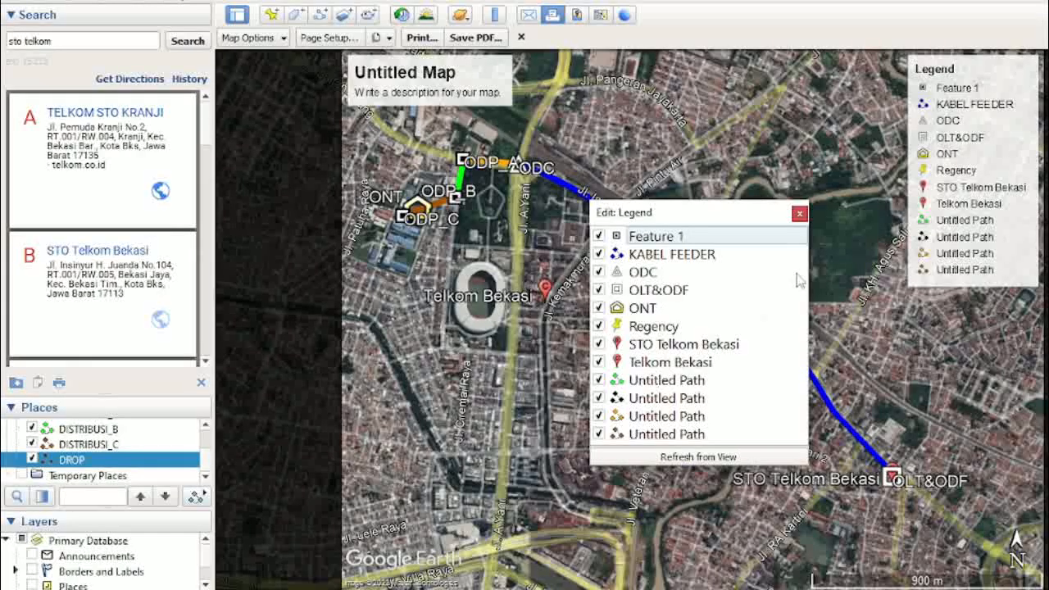
{"action": "left_click", "coordinate": [798, 213]}
Start a save-image layout of the map and exclude the Regency and Feature 1 entries from its legend.
{"action": "left_click", "coordinate": [576, 14]}
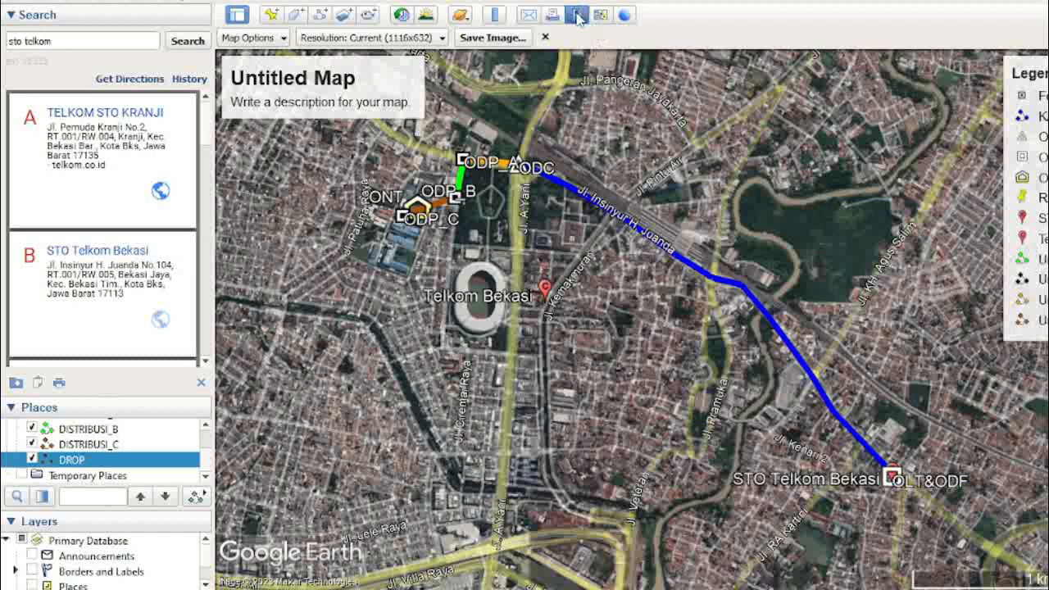
{"action": "left_click", "coordinate": [1027, 198]}
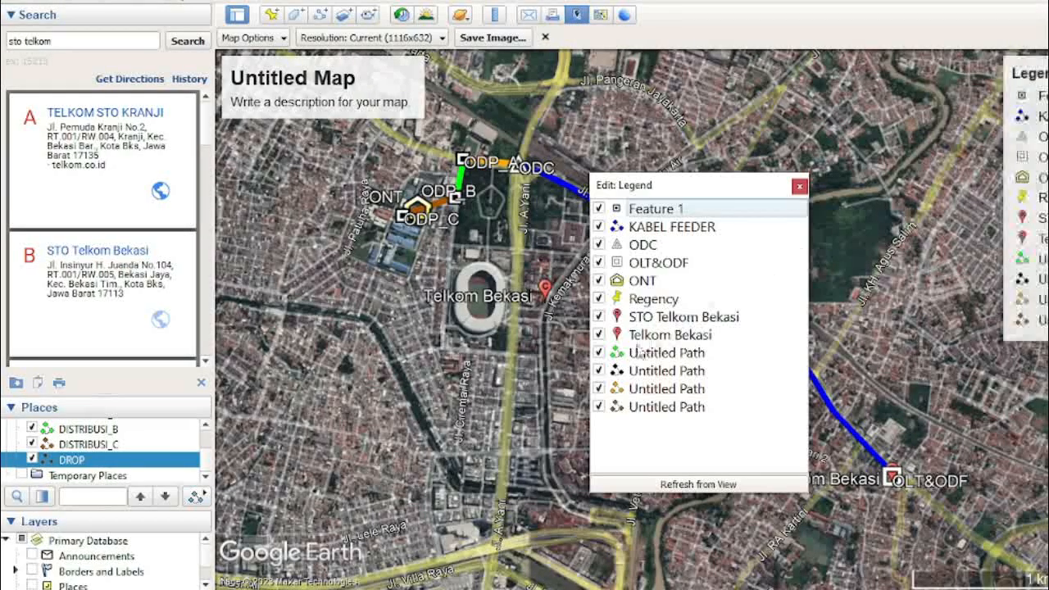
{"action": "left_click", "coordinate": [600, 299]}
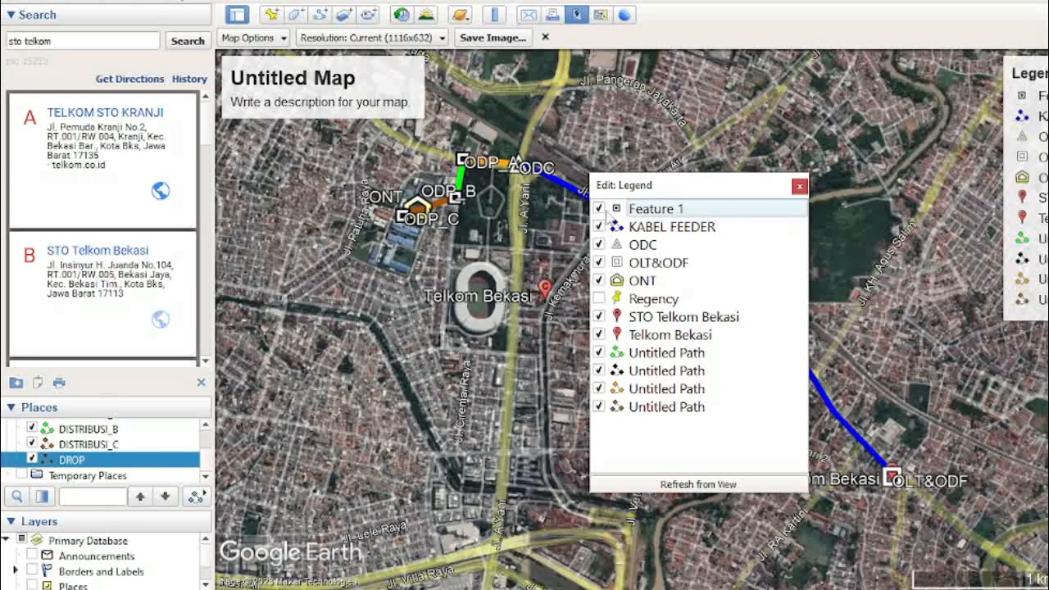
{"action": "left_click", "coordinate": [599, 209]}
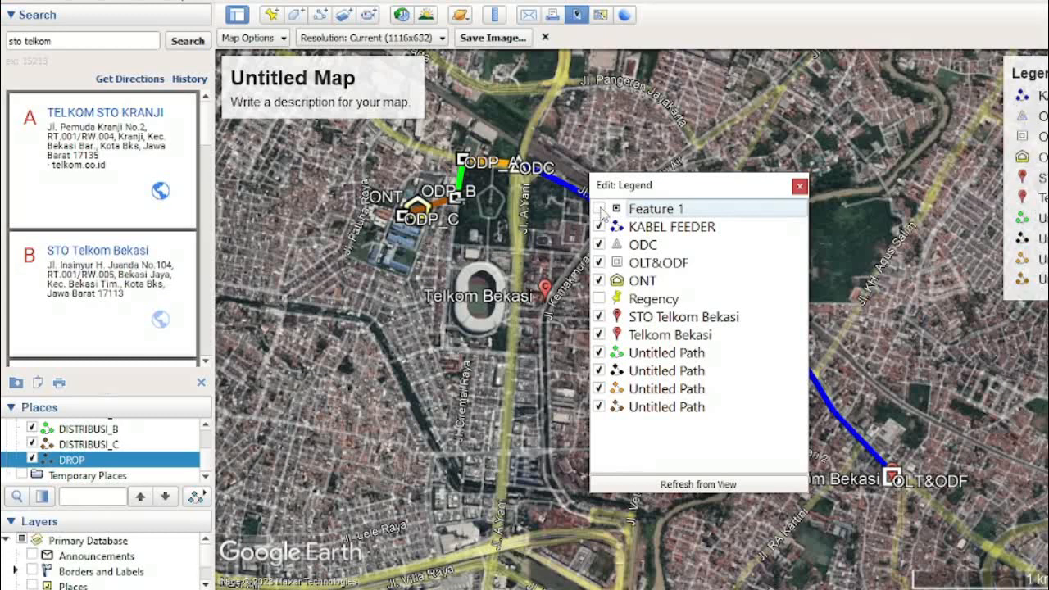
{"action": "left_click", "coordinate": [799, 186]}
Set the map title to JARINGAN FTTH DI BBPVP BEKASI.
{"action": "left_click", "coordinate": [344, 98]}
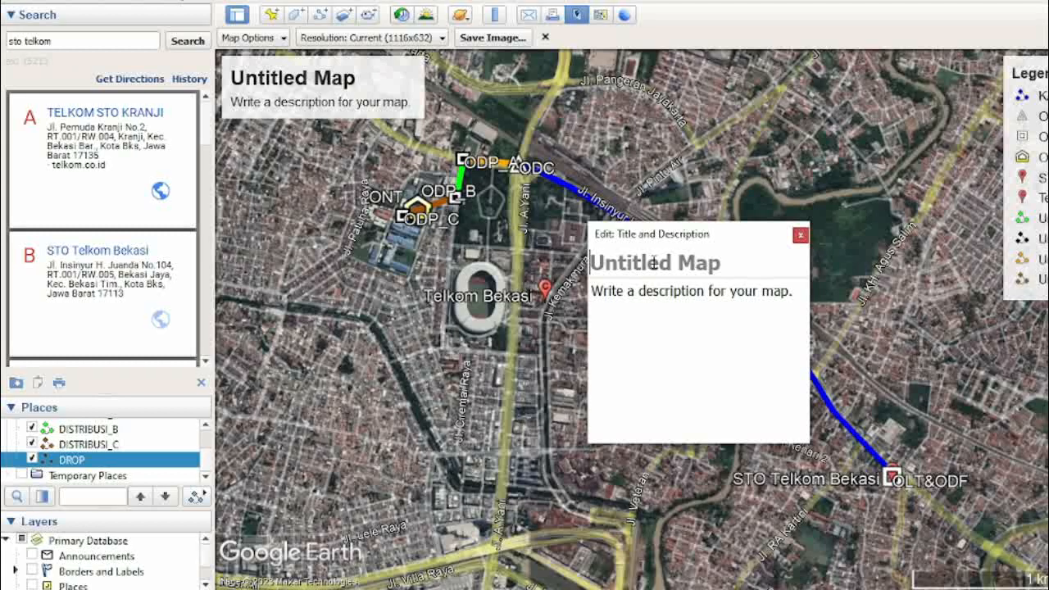
{"action": "type", "text": "JARINGA"}
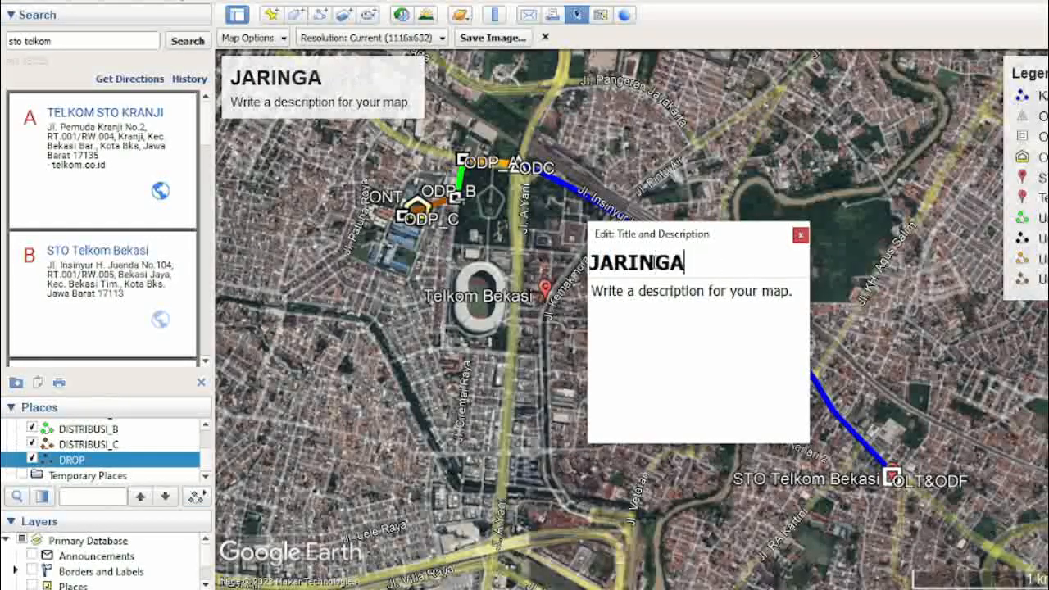
{"action": "type", "text": "N FTTH"}
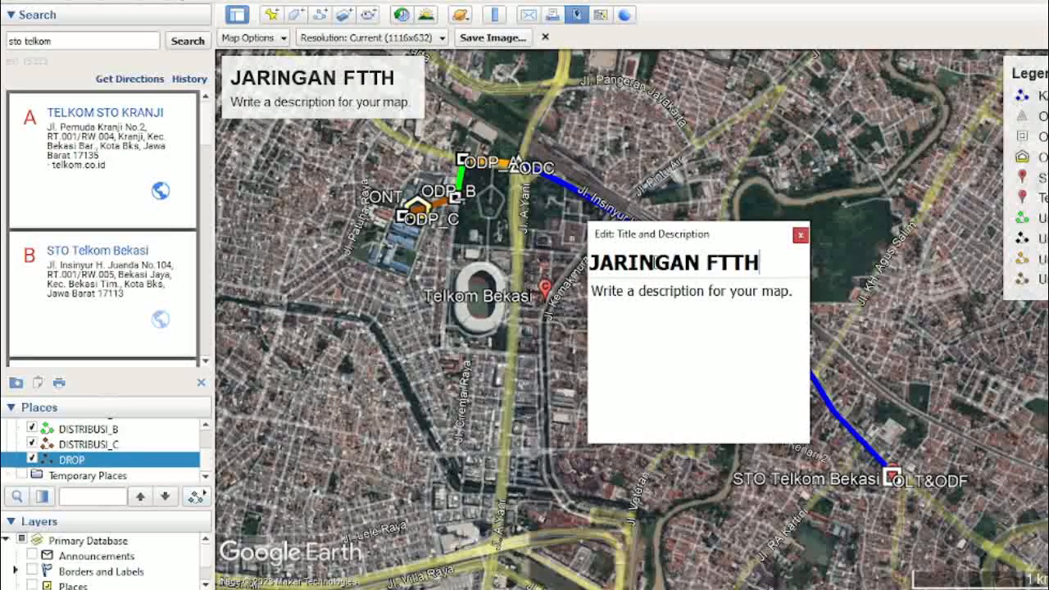
{"action": "type", "text": " DI "}
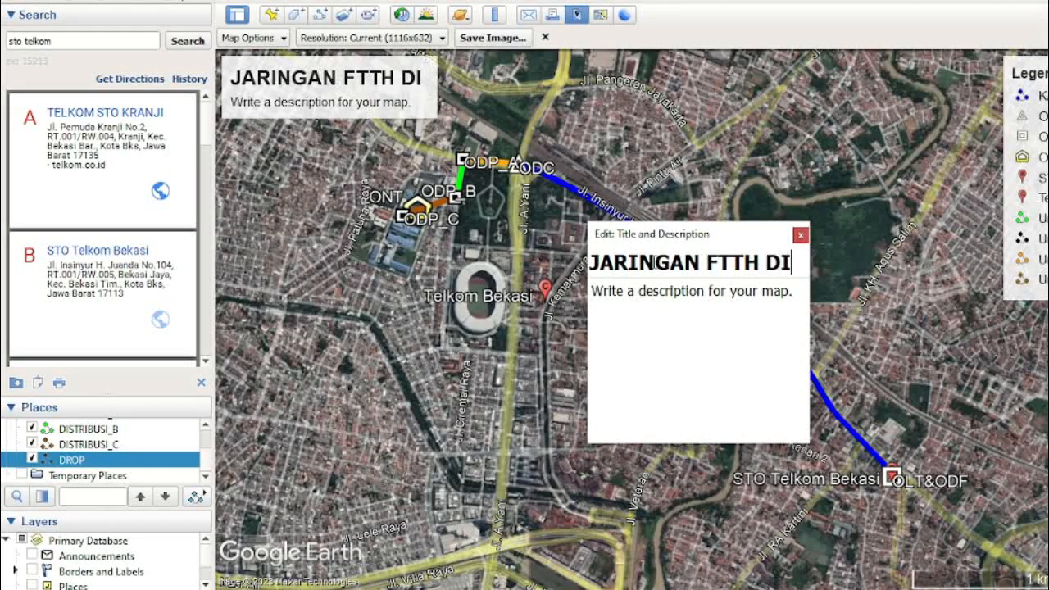
{"action": "type", "text": "BBPVP BEKASI"}
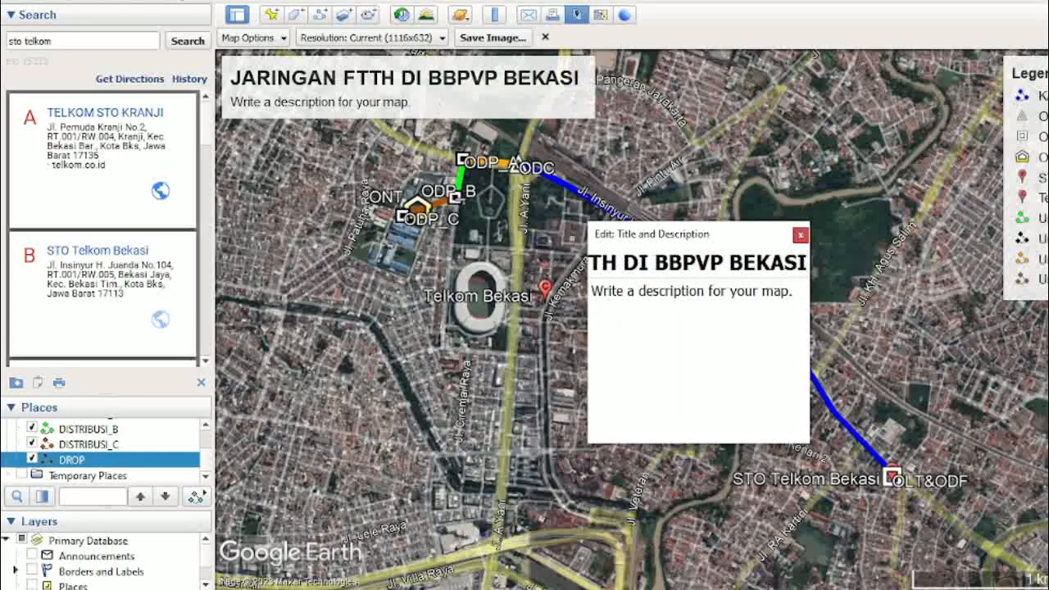
Set the map description to "oleh" followed by the author's full name, and finish editing the title block.
{"action": "left_click", "coordinate": [693, 292]}
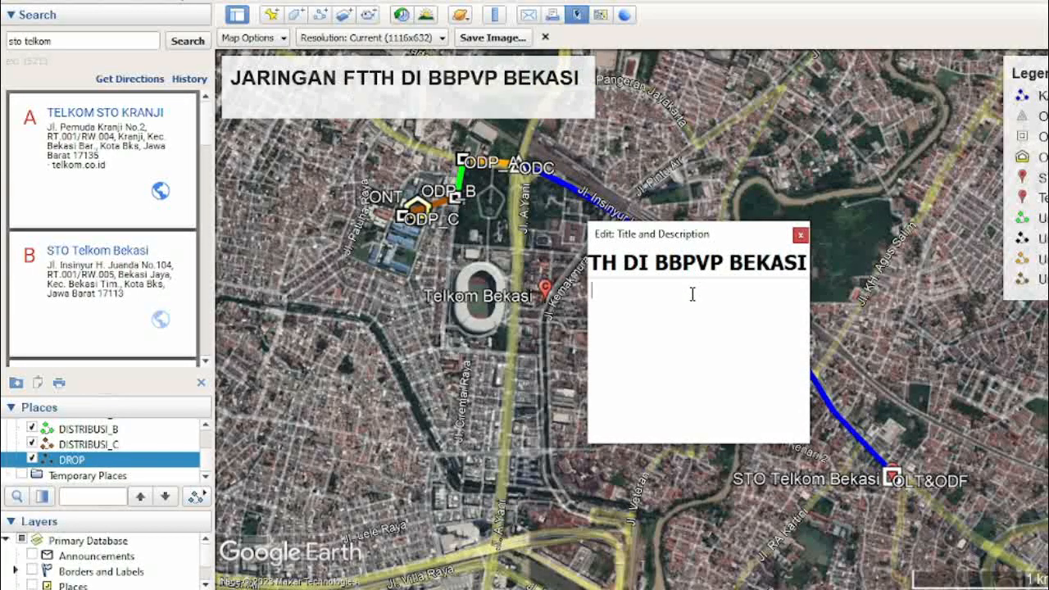
{"action": "type", "text": "oleh Bi"}
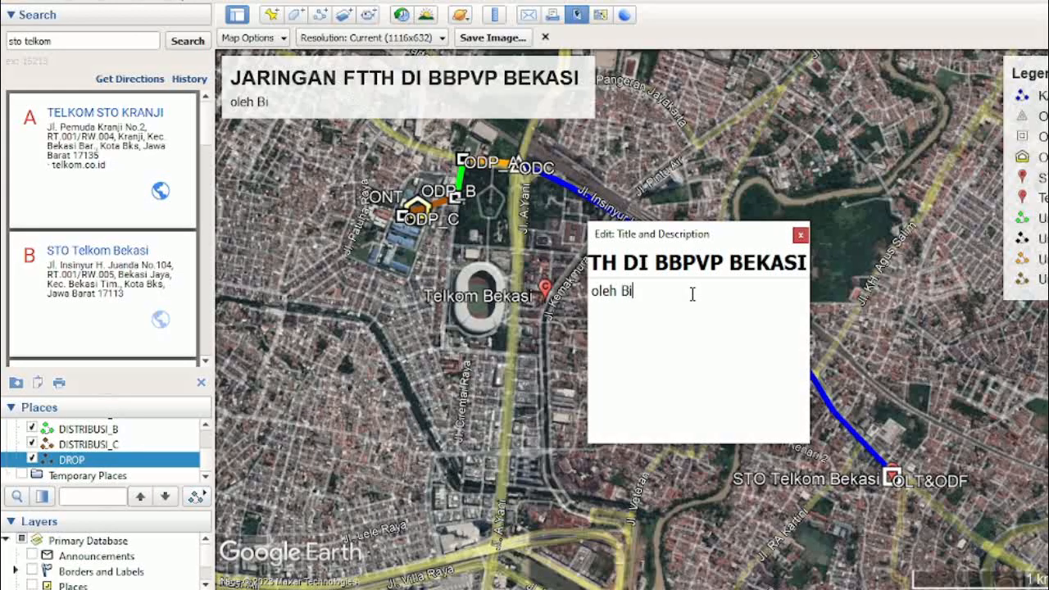
{"action": "type", "text": "an Hardiyanto"}
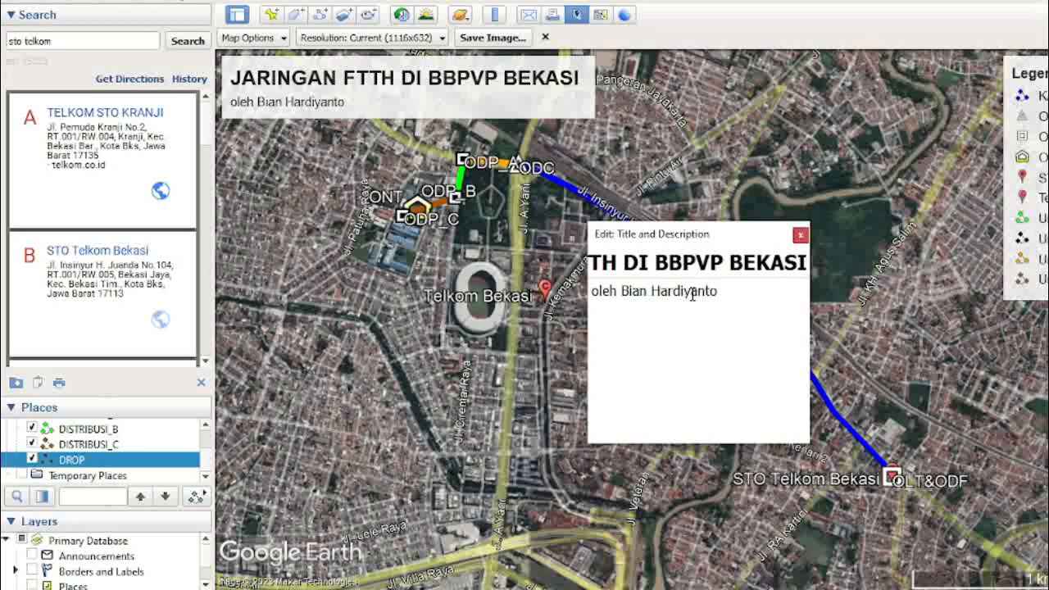
{"action": "left_click", "coordinate": [801, 236]}
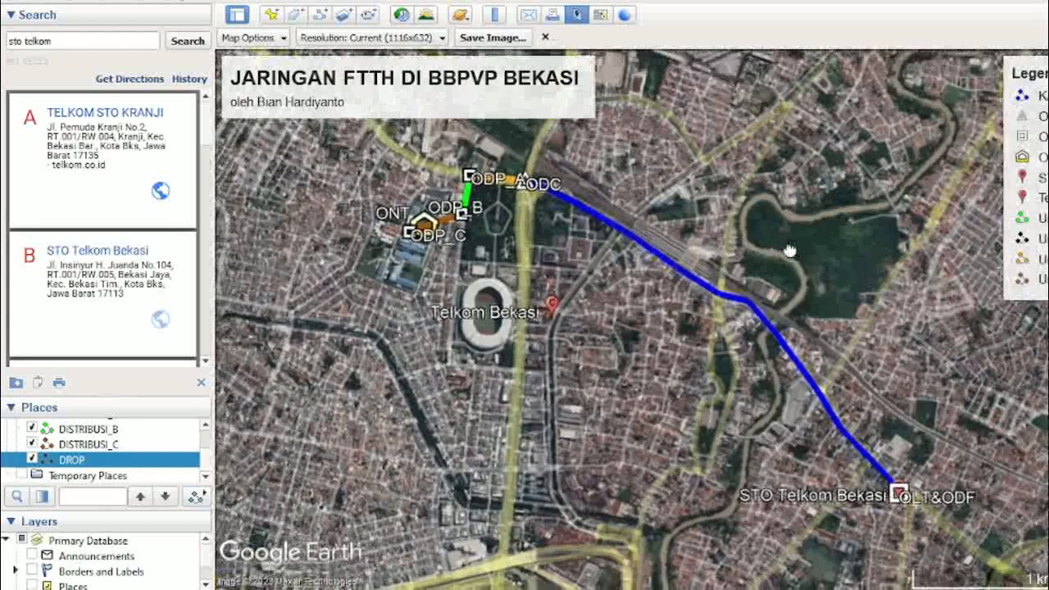
Save the map layout as a JPEG image named TUGAS DESAIN FTTH MENGGUNAKAN GOOGLE.
{"action": "left_click", "coordinate": [504, 41]}
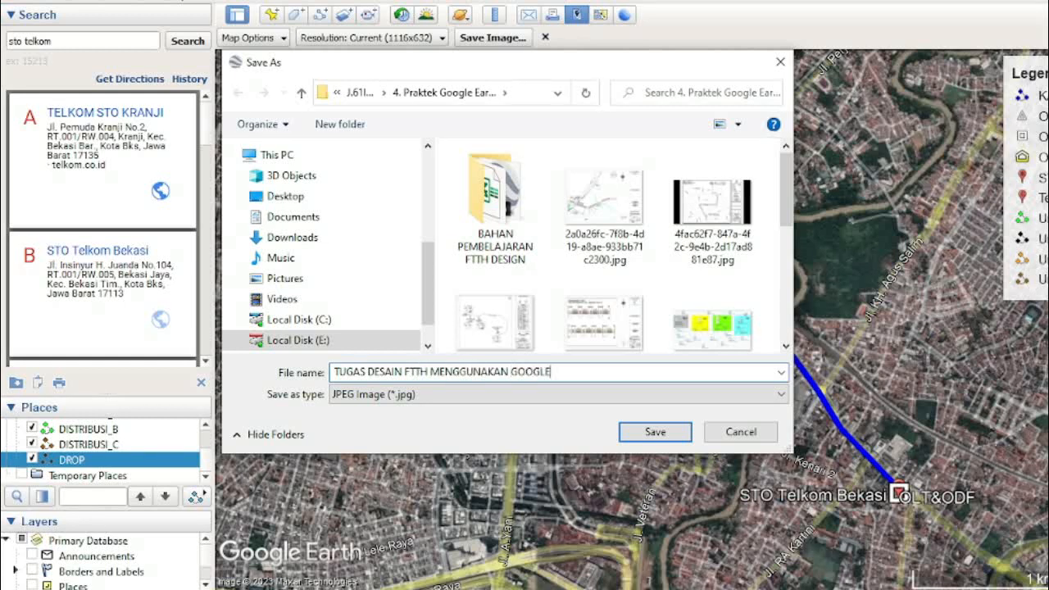
{"action": "key", "text": "Return"}
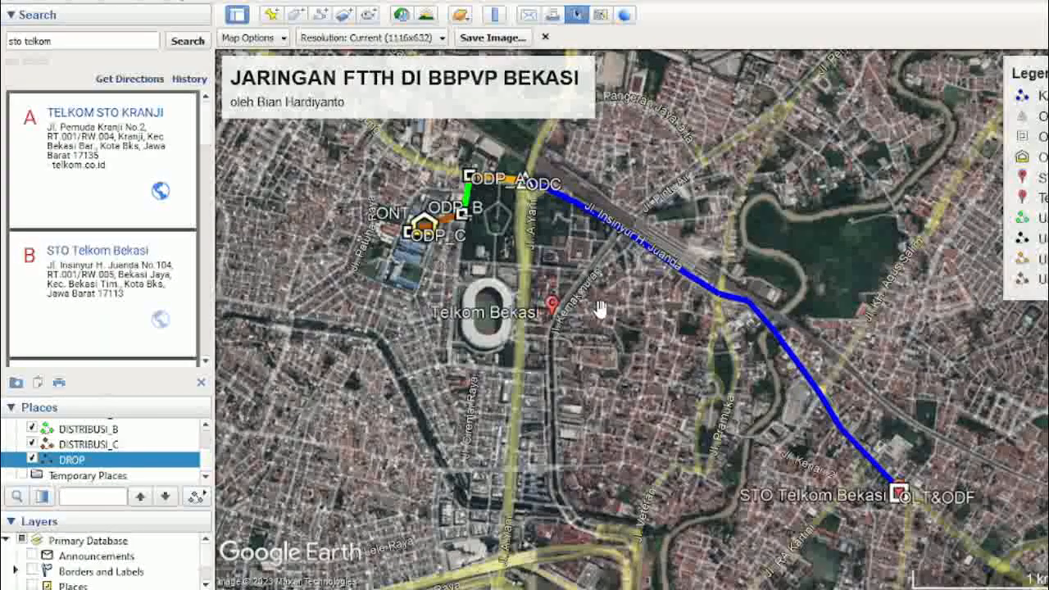
Switch to the cable distance notes in Notepad and highlight the Kabel Drop line of the TUGAS section.
{"action": "mouse_move", "coordinate": [627, 567]}
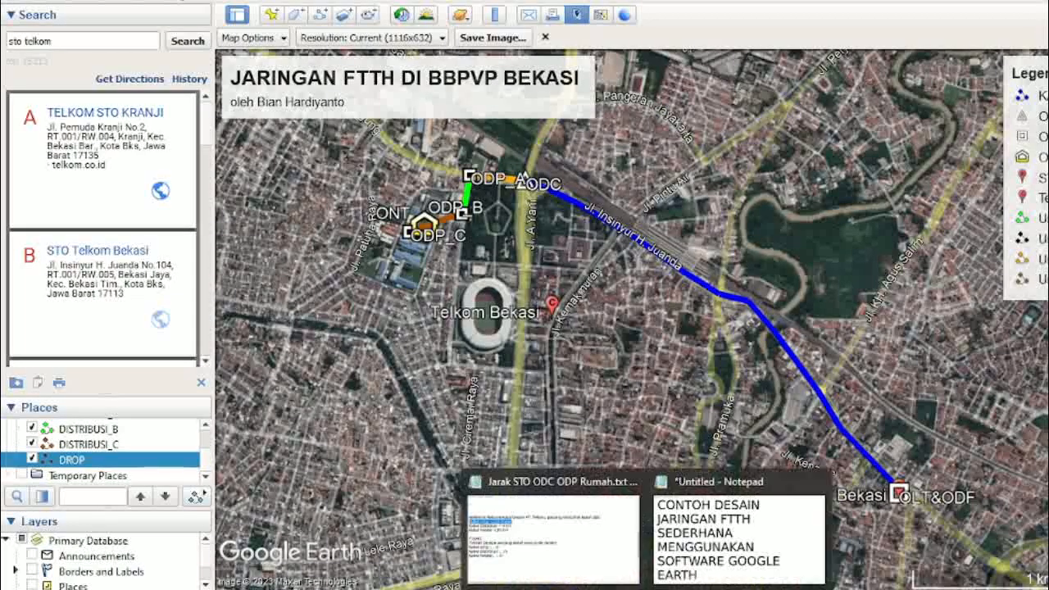
{"action": "left_click", "coordinate": [584, 565]}
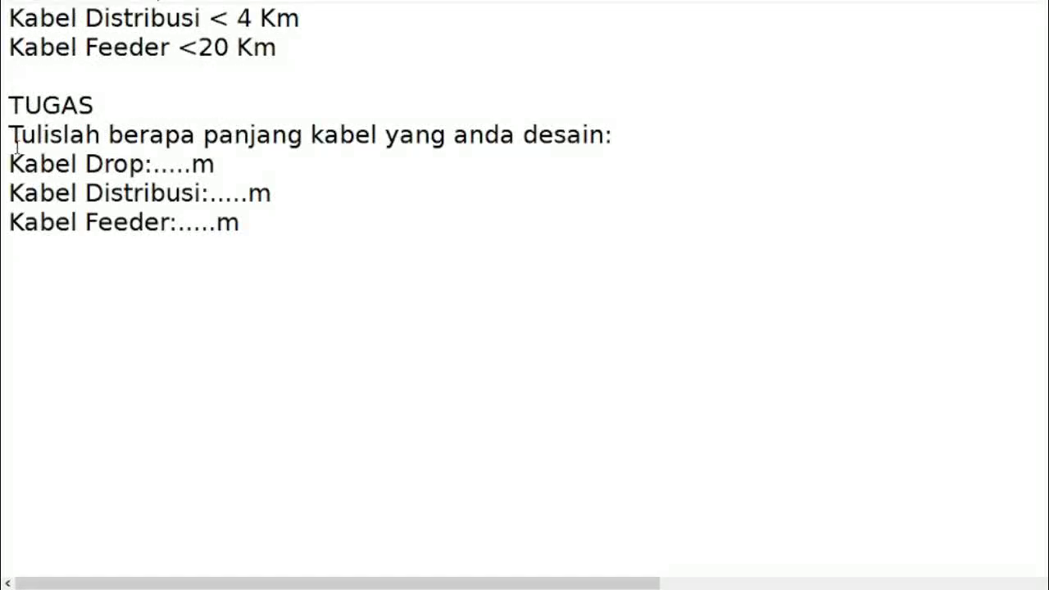
{"action": "left_click_drag", "start_coordinate": [16, 149], "coordinate": [304, 164]}
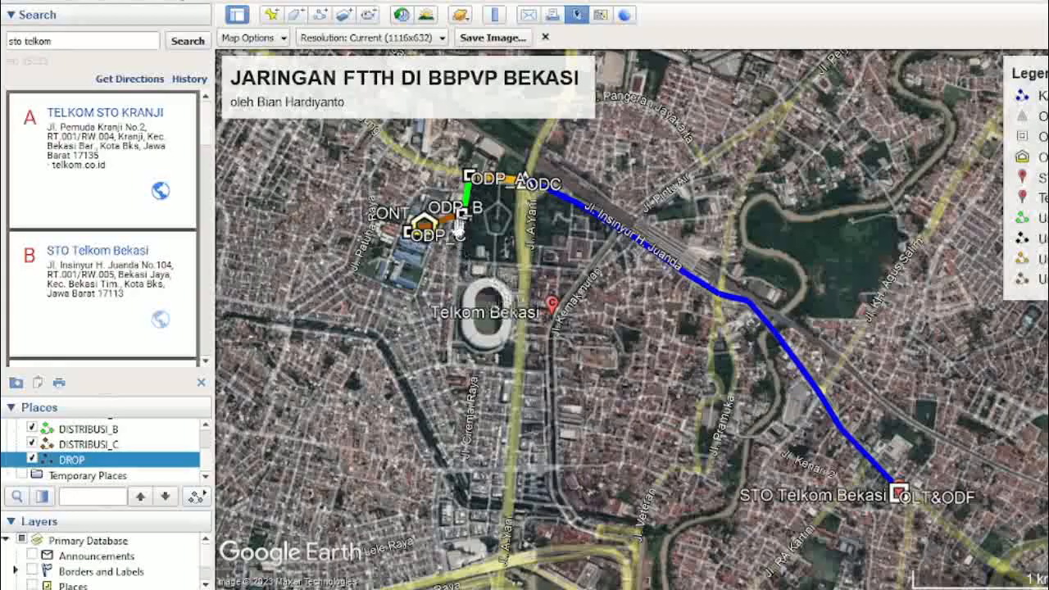
Switch to Google Earth and show the length of the black DROP path between ODP_C and ONT in meters.
{"action": "scroll", "coordinate": [419, 246], "scroll_direction": "up", "scroll_amount": 3}
{"action": "scroll", "coordinate": [419, 246], "scroll_direction": "up", "scroll_amount": 5}
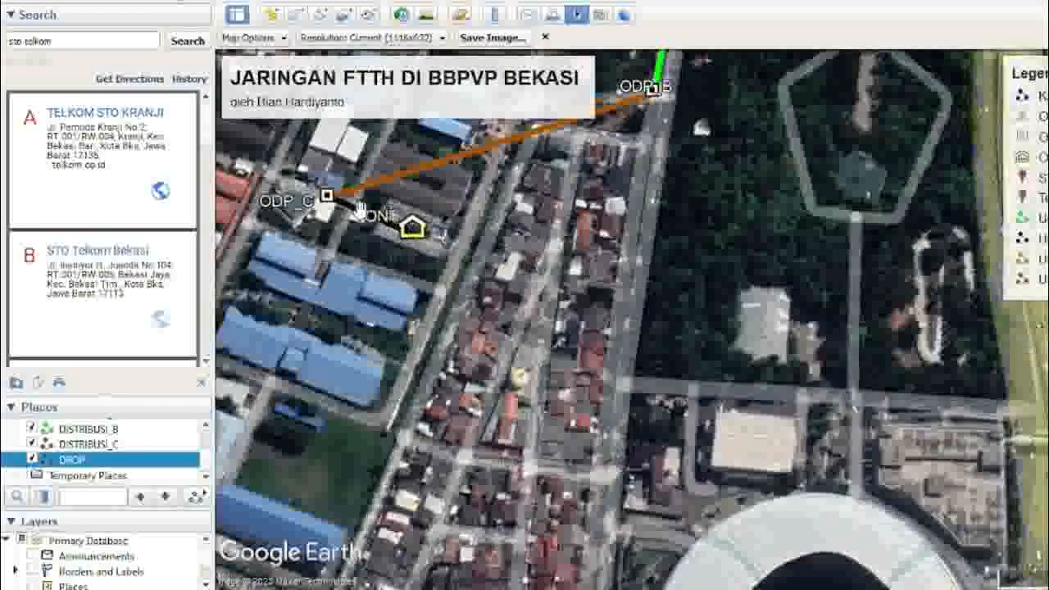
{"action": "right_click", "coordinate": [350, 209]}
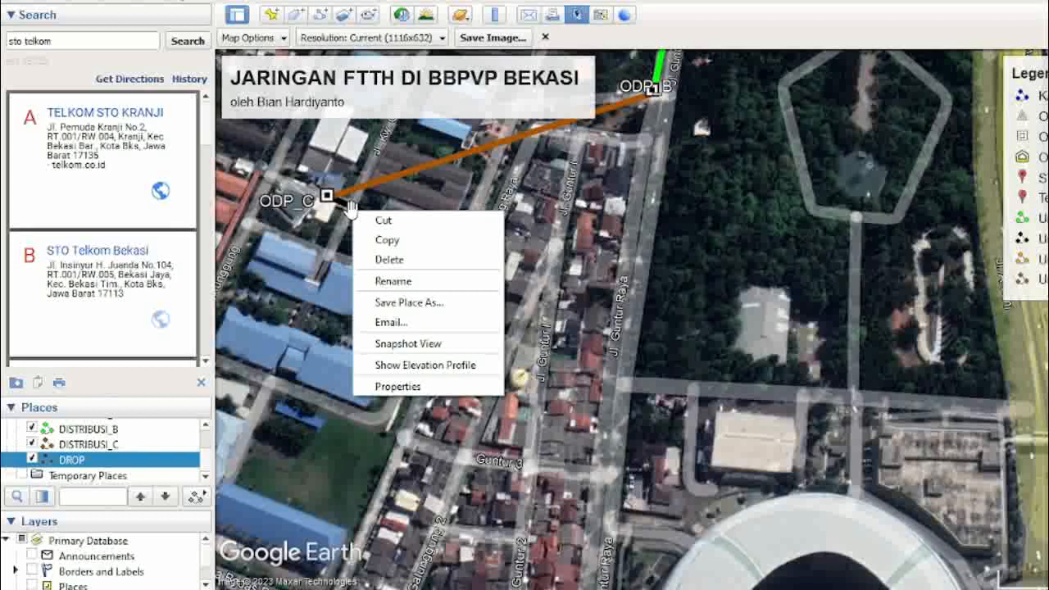
{"action": "left_click", "coordinate": [404, 387]}
{"action": "left_click", "coordinate": [1001, 203]}
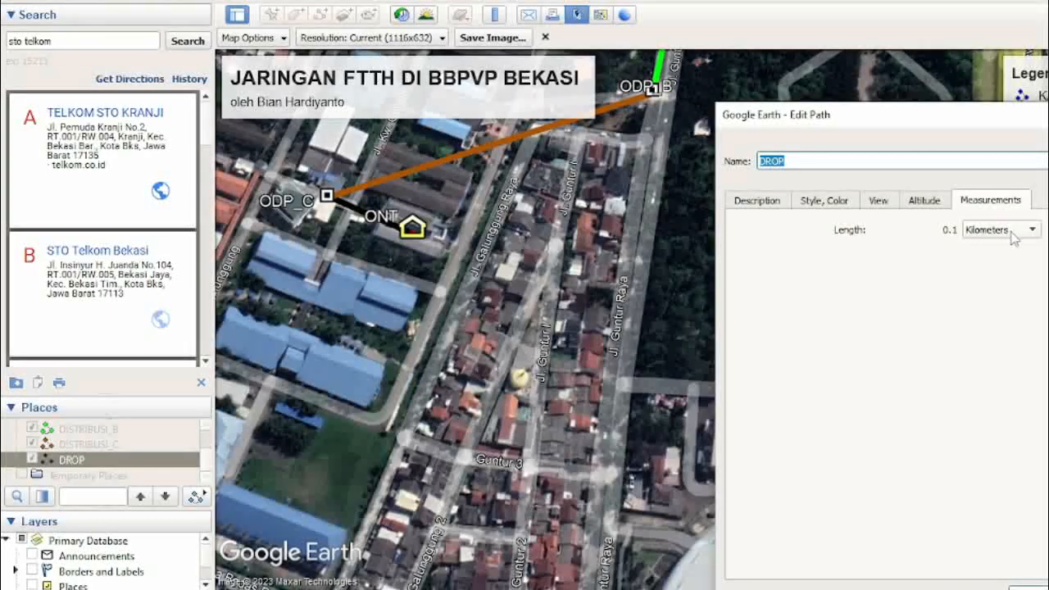
{"action": "left_click", "coordinate": [992, 230]}
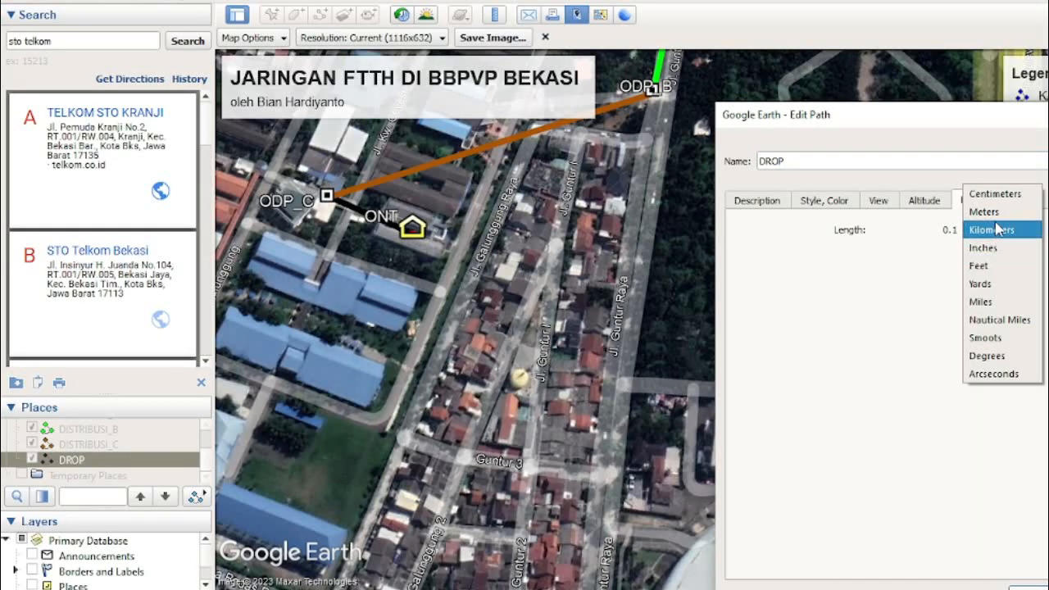
{"action": "left_click", "coordinate": [984, 211]}
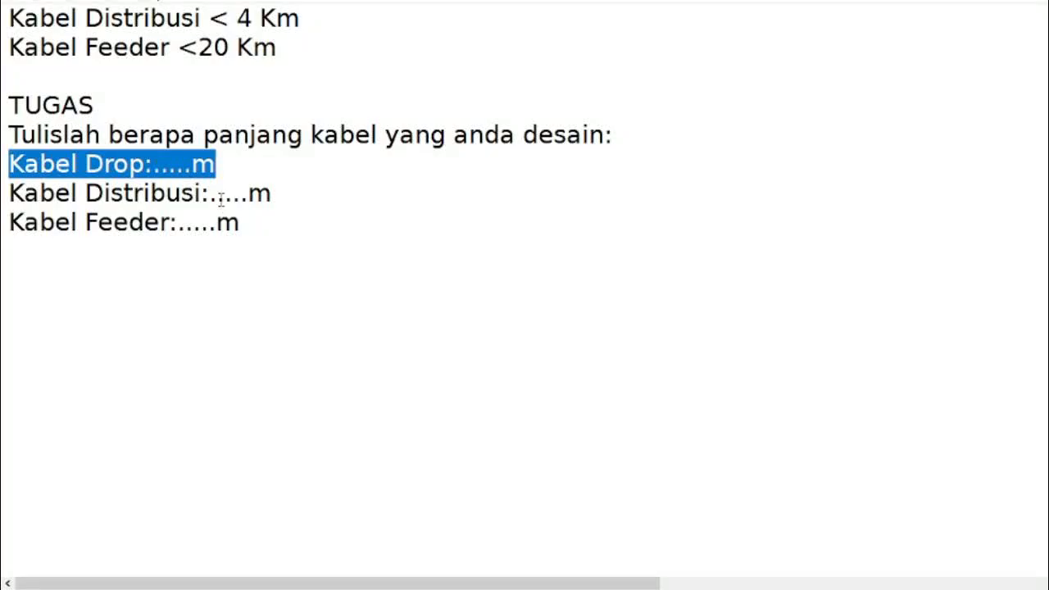
Fill in the Kabel Drop length as 60 m in the Notepad notes and close the DROP path's properties.
{"action": "left_click_drag", "start_coordinate": [153, 164], "coordinate": [192, 164]}
{"action": "type", "text": "60"}
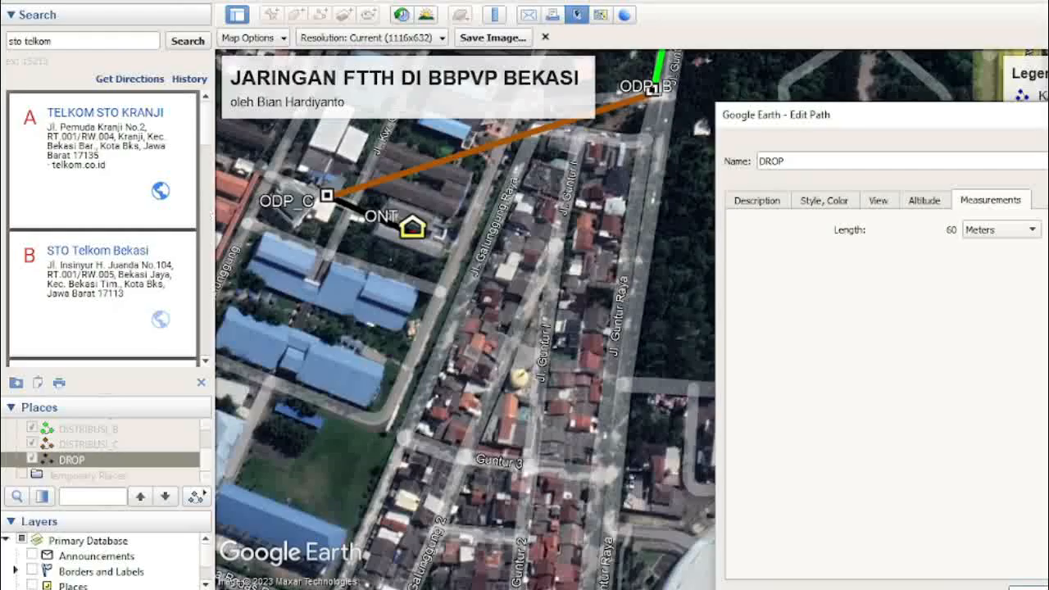
{"action": "key", "text": "Return"}
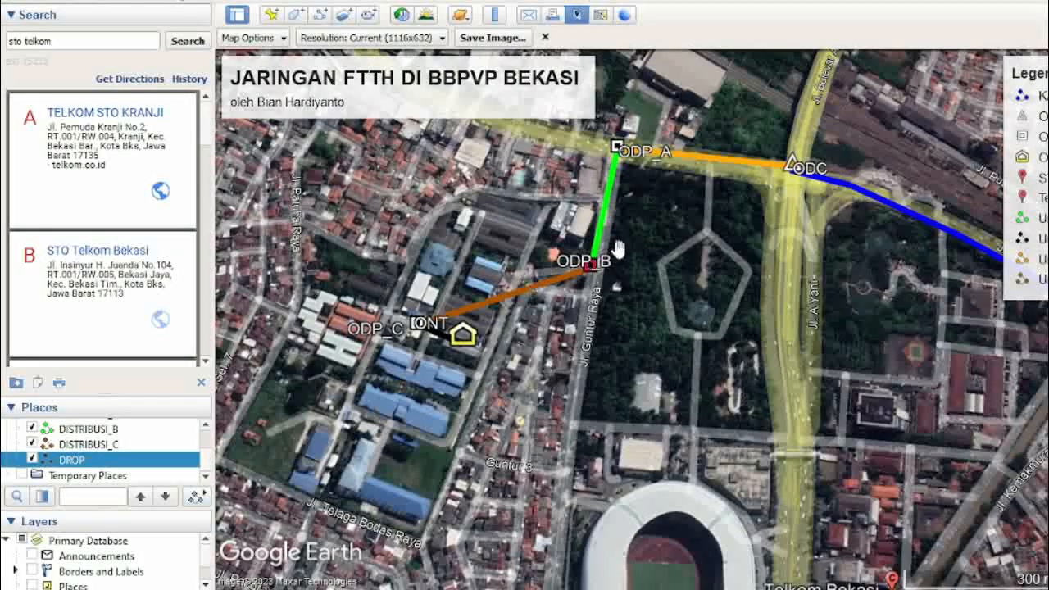
Check the length of the brown DISTRIBUSI_C path between ODP_B and ODP_C.
{"action": "right_click", "coordinate": [542, 283]}
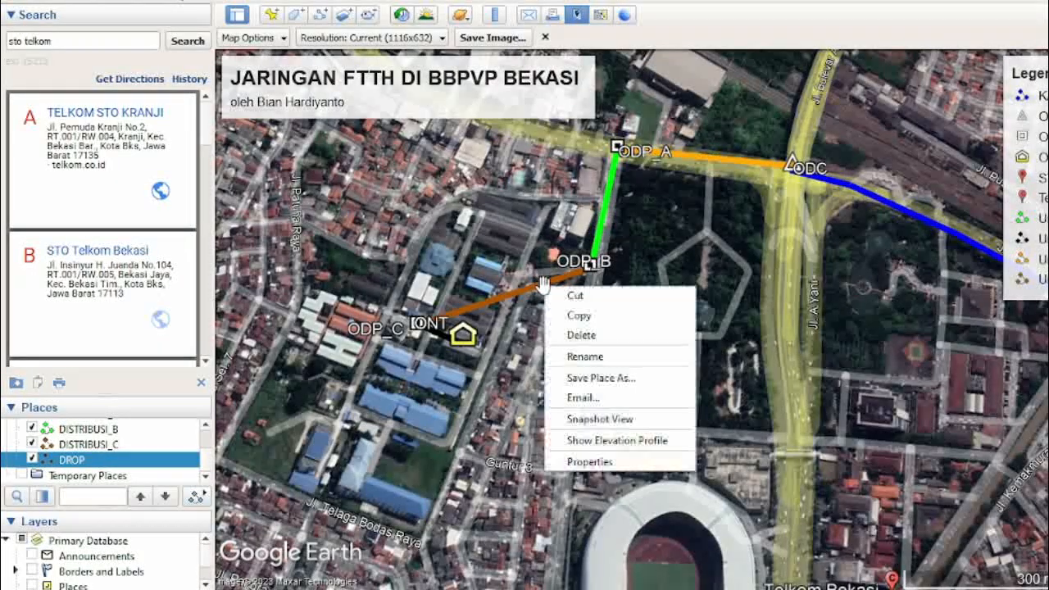
{"action": "left_click", "coordinate": [578, 458]}
{"action": "left_click", "coordinate": [992, 201]}
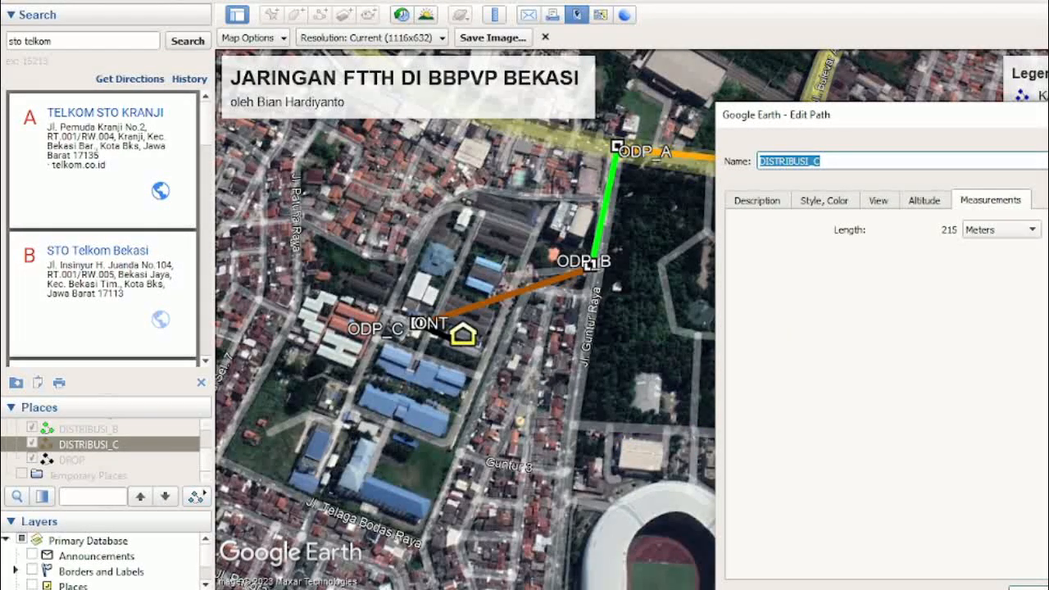
{"action": "key", "text": "Escape"}
Check the length of the green DISTRIBUSI_B path between ODP_A and ODP_B.
{"action": "right_click", "coordinate": [601, 218]}
{"action": "left_click", "coordinate": [643, 399]}
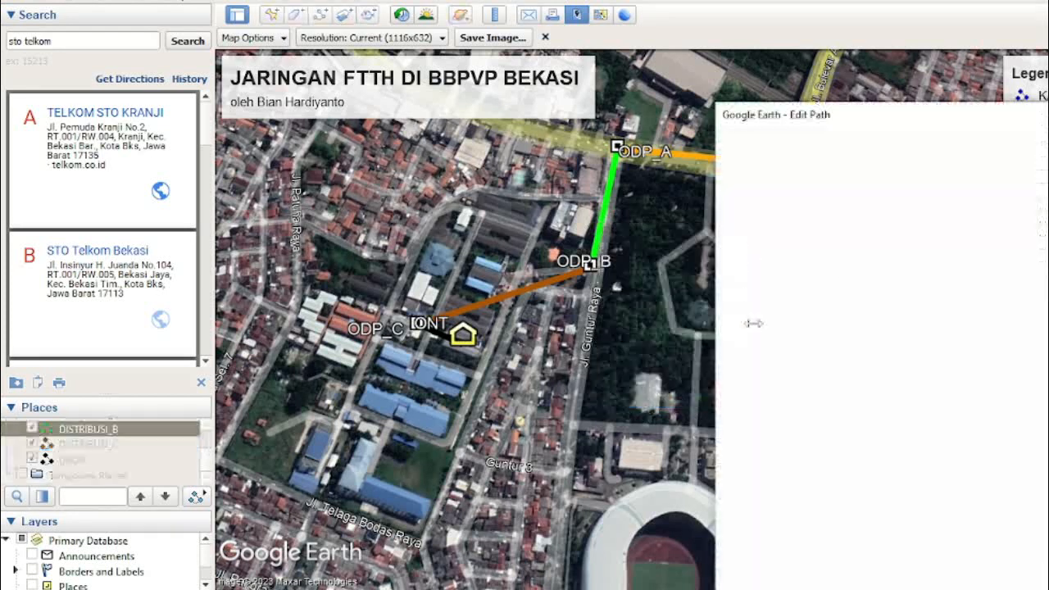
{"action": "left_click", "coordinate": [989, 200]}
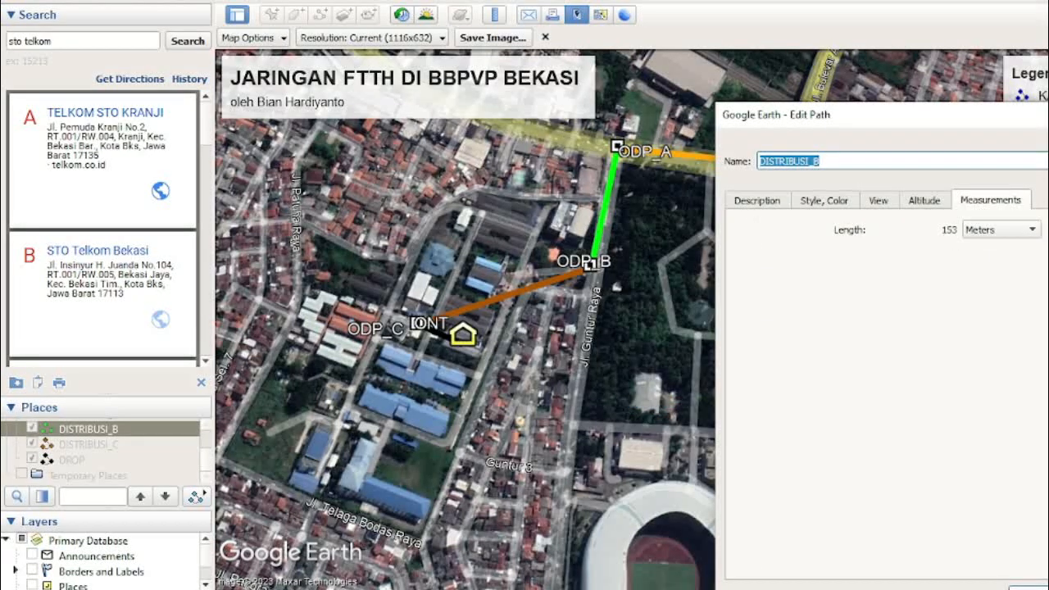
{"action": "key", "text": "Escape"}
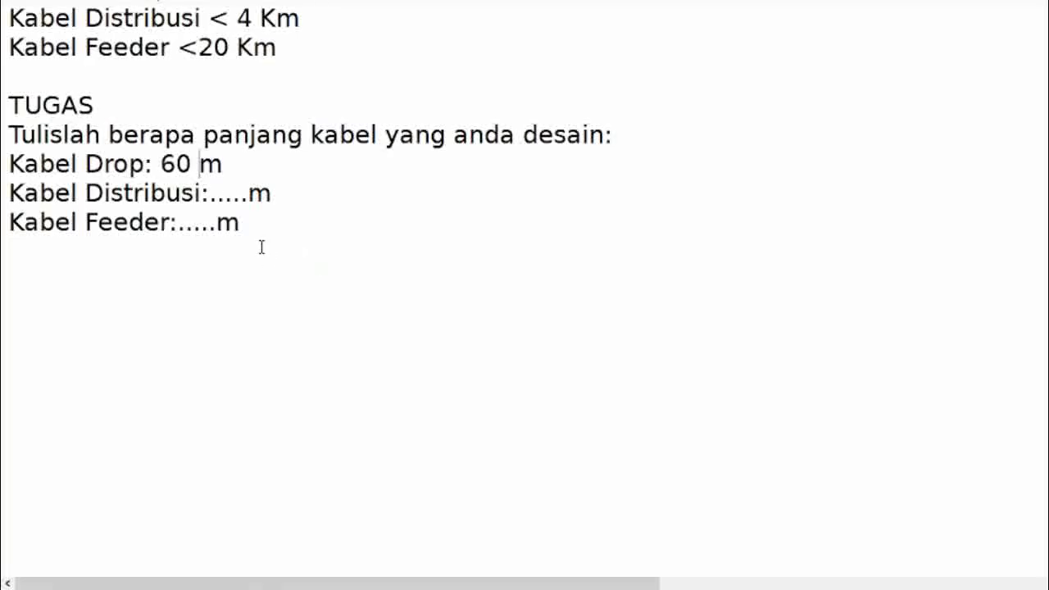
Switch to the Notepad notes and fill in the Kabel Distribusi line with 215 + 153 + m.
{"action": "left_click_drag", "start_coordinate": [210, 194], "coordinate": [258, 201]}
{"action": "type", "text": "215 + 153 + m"}
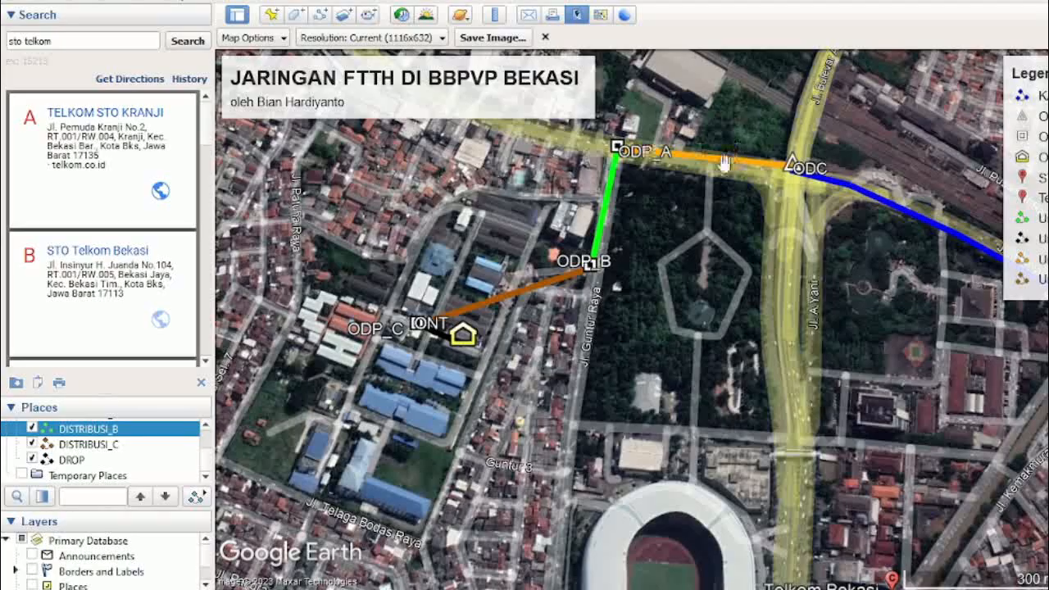
Return to Google Earth and check the length of the orange DISTRIBUSI_A path between ODC and ODP_A.
{"action": "right_click", "coordinate": [718, 154]}
{"action": "key", "text": "Escape"}
{"action": "left_click_drag", "start_coordinate": [721, 159], "coordinate": [695, 239]}
{"action": "right_click", "coordinate": [695, 238]}
{"action": "left_click", "coordinate": [723, 416]}
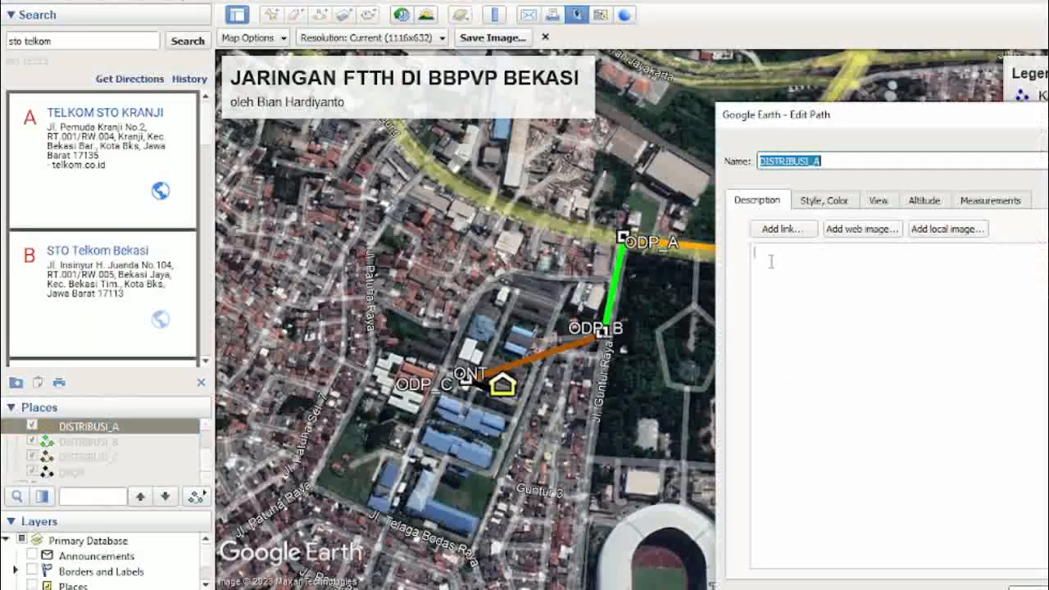
{"action": "left_click", "coordinate": [991, 200]}
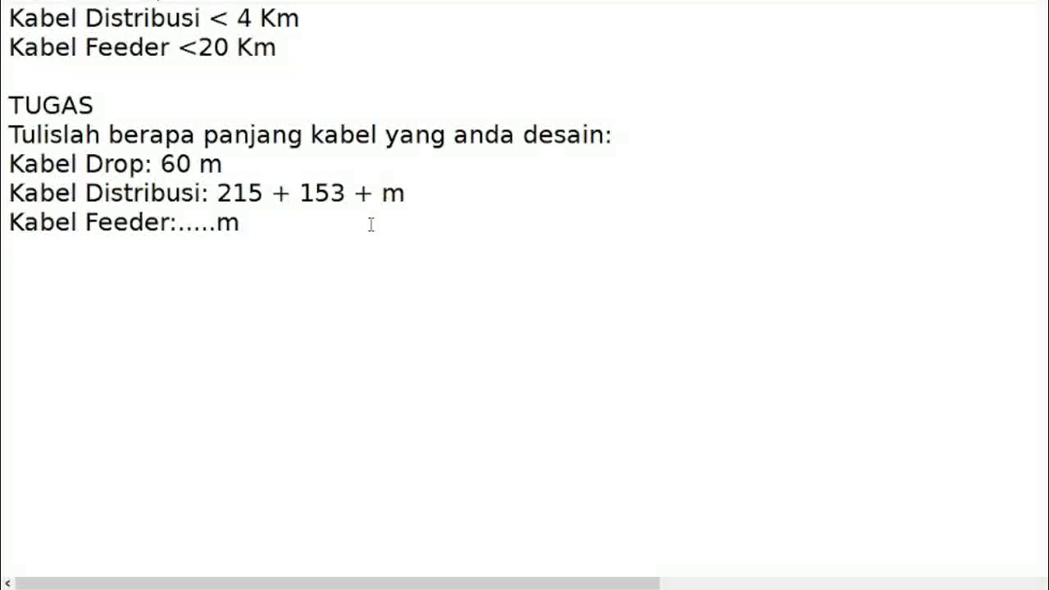
Complete the Kabel Distribusi line in the notes by adding 219 as the third length.
{"action": "type", "text": "219"}
Switch to Google Earth and check the length of the blue KABEL FEEDER path in kilometers.
{"action": "key", "text": "alt+Tab"}
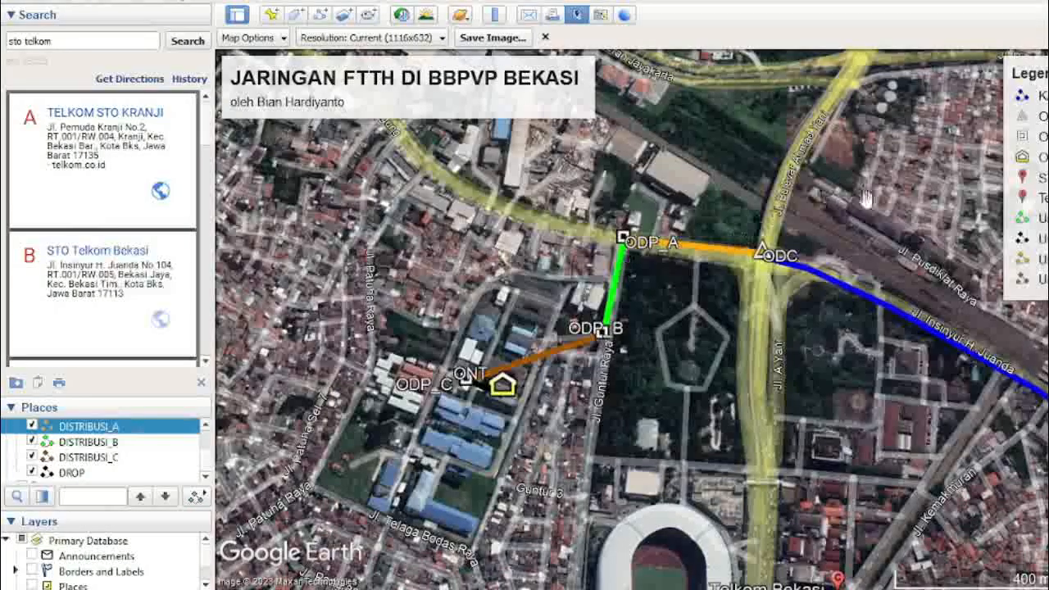
{"action": "left_click_drag", "start_coordinate": [866, 199], "coordinate": [600, 150]}
{"action": "scroll", "coordinate": [921, 413], "scroll_direction": "down", "scroll_amount": 2}
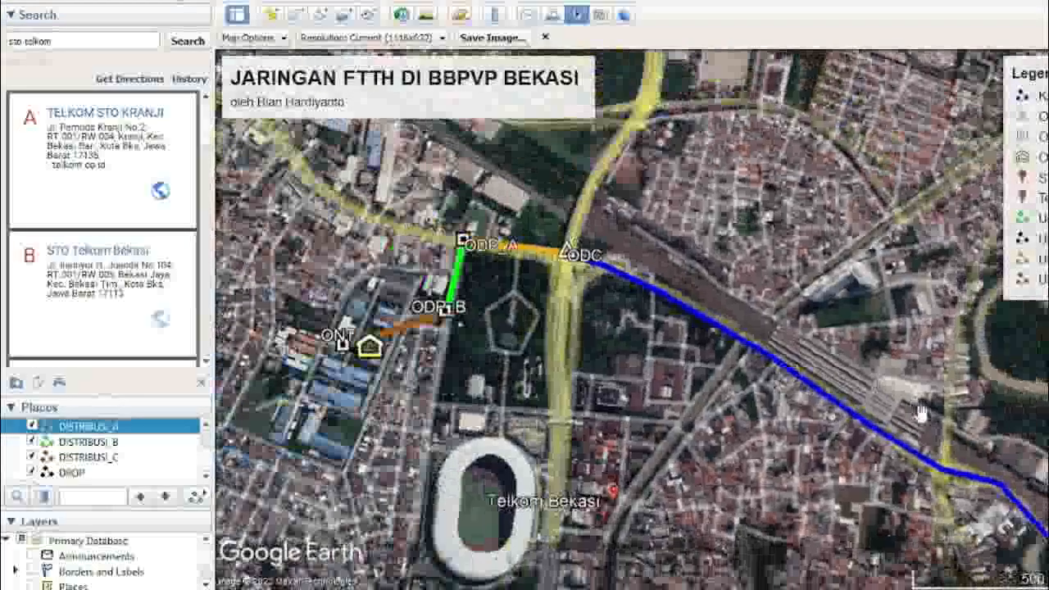
{"action": "left_click_drag", "start_coordinate": [921, 413], "coordinate": [819, 353]}
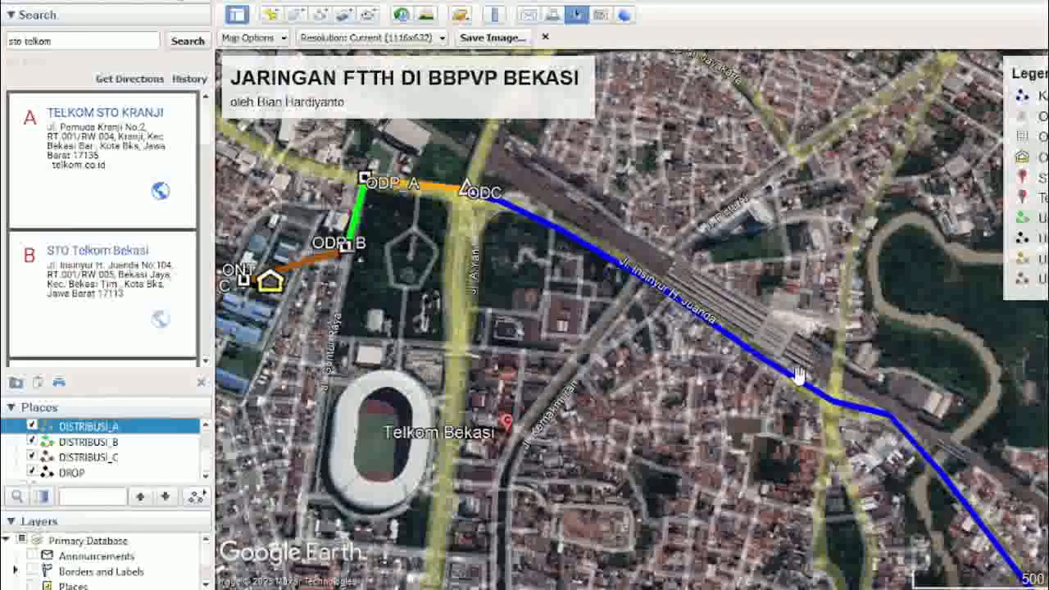
{"action": "right_click", "coordinate": [799, 374]}
{"action": "left_click", "coordinate": [846, 553]}
{"action": "left_click", "coordinate": [1012, 203]}
{"action": "left_click", "coordinate": [986, 238]}
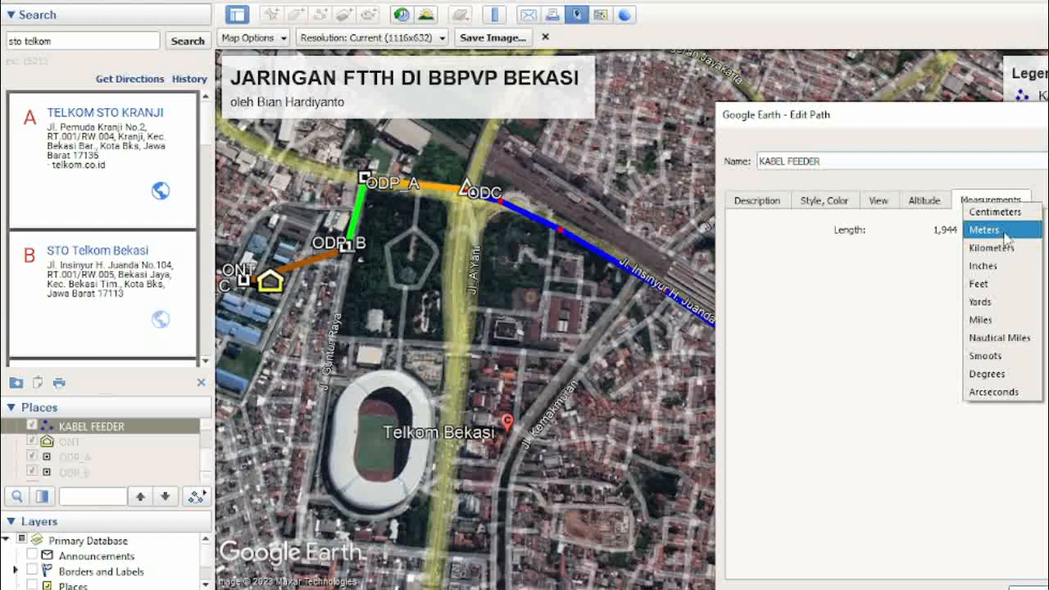
{"action": "left_click", "coordinate": [994, 243]}
Switch to the Notepad notes and replace the dots on the Kabel Feeder line with 1940.
{"action": "key", "text": "alt+Tab"}
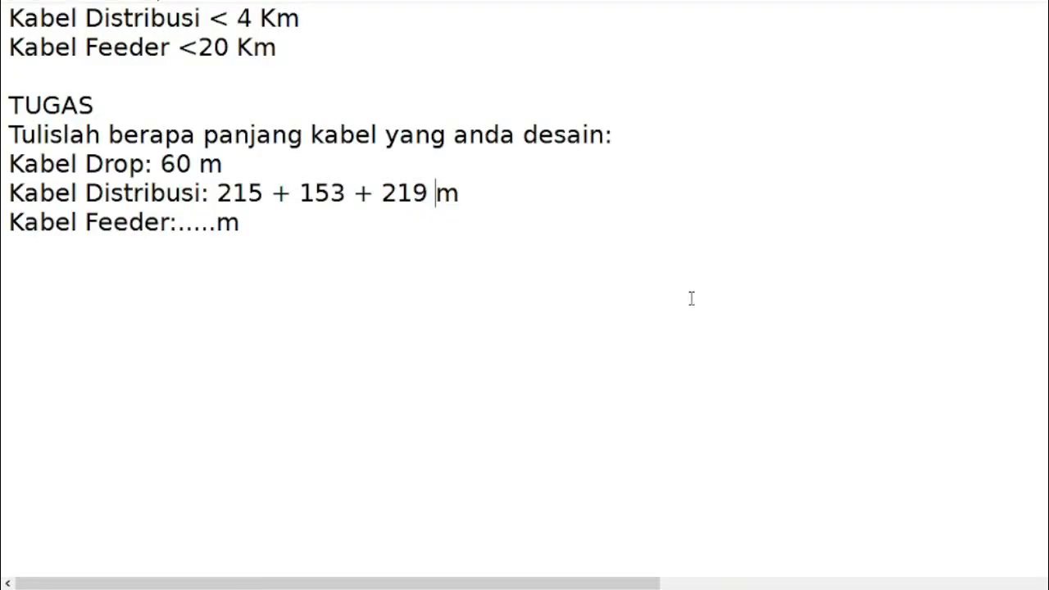
{"action": "left_click_drag", "start_coordinate": [181, 225], "coordinate": [208, 225]}
{"action": "key", "text": "BackSpace"}
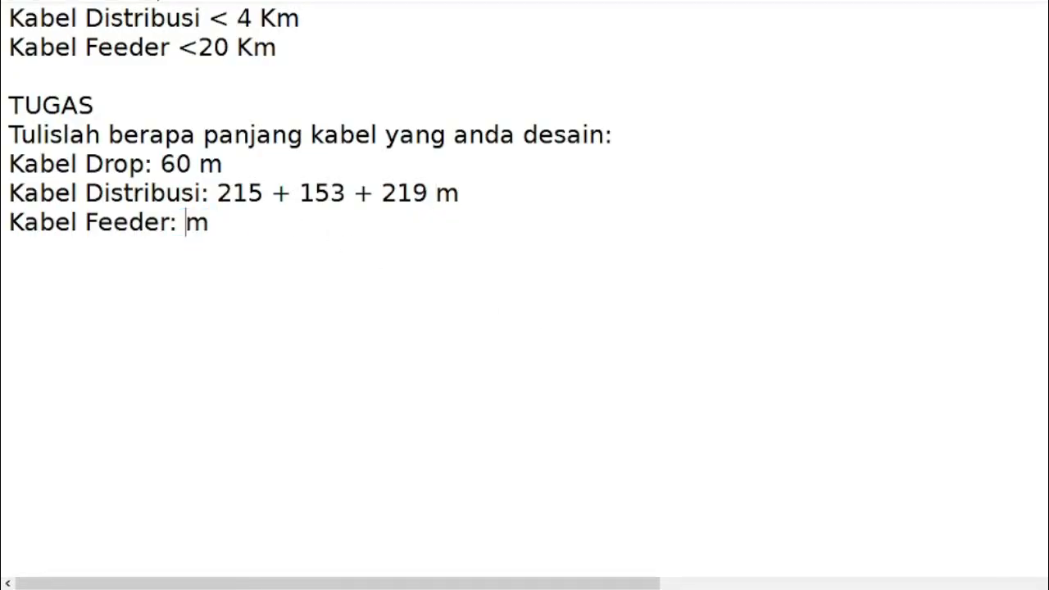
{"action": "type", "text": "19"}
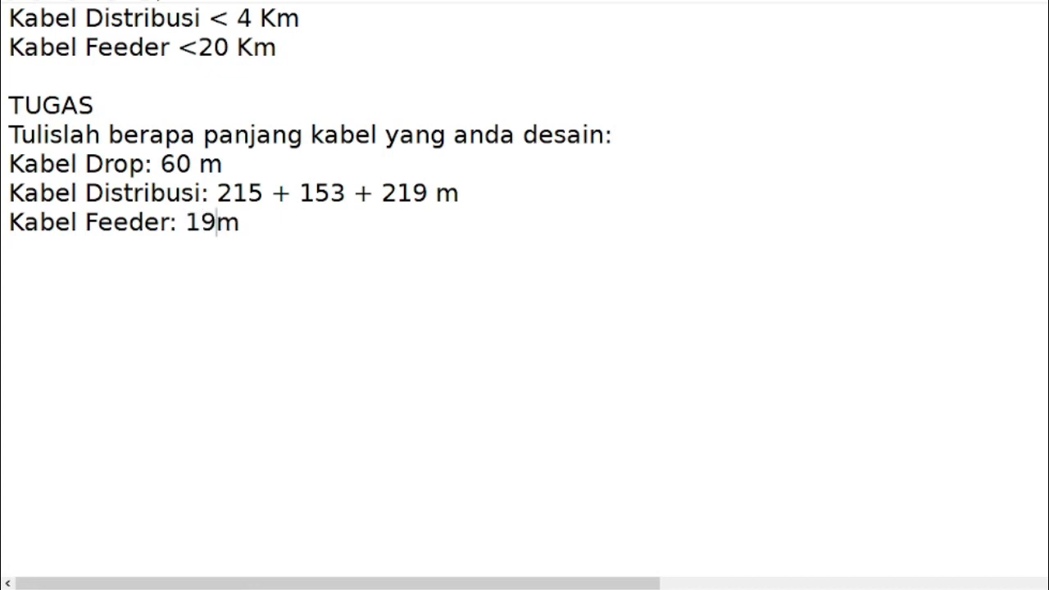
{"action": "type", "text": "40"}
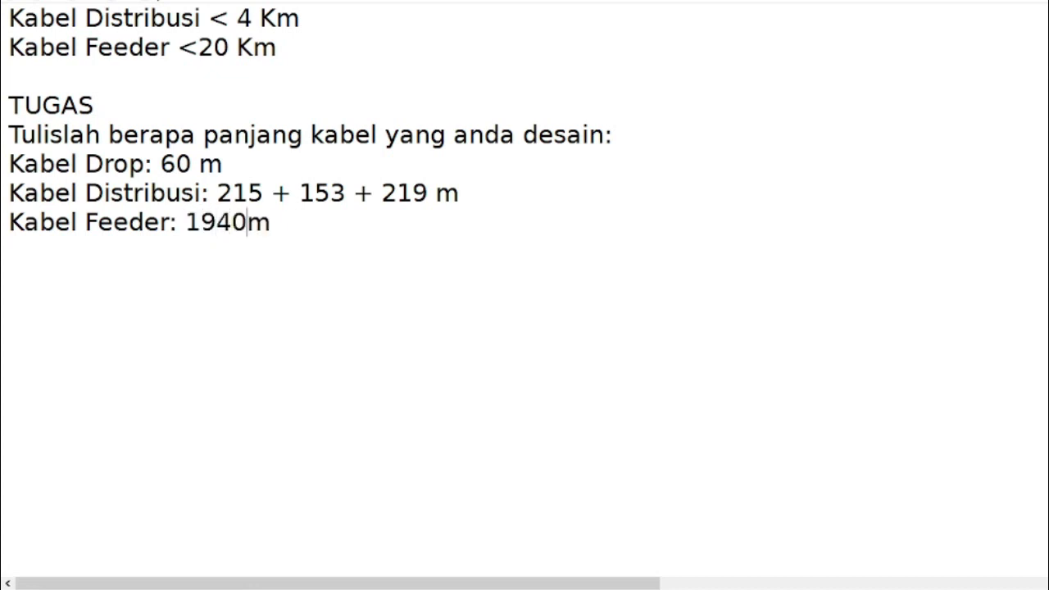
Return to Google Earth and close the KABEL FEEDER path's properties.
{"action": "key", "text": "alt+Tab"}
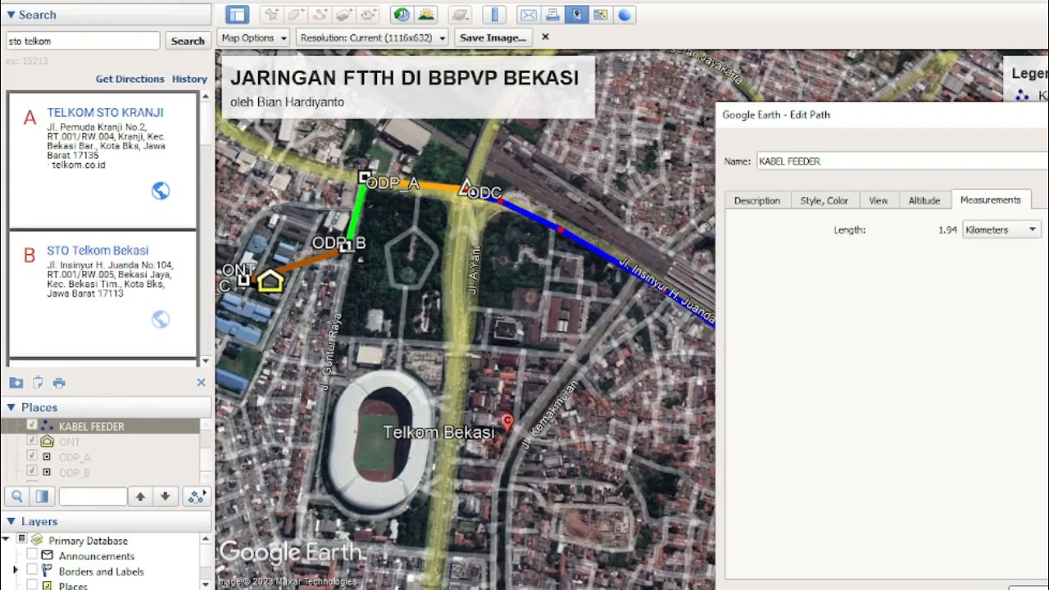
{"action": "key", "text": "Return"}
{"action": "key", "text": "alt+Tab"}
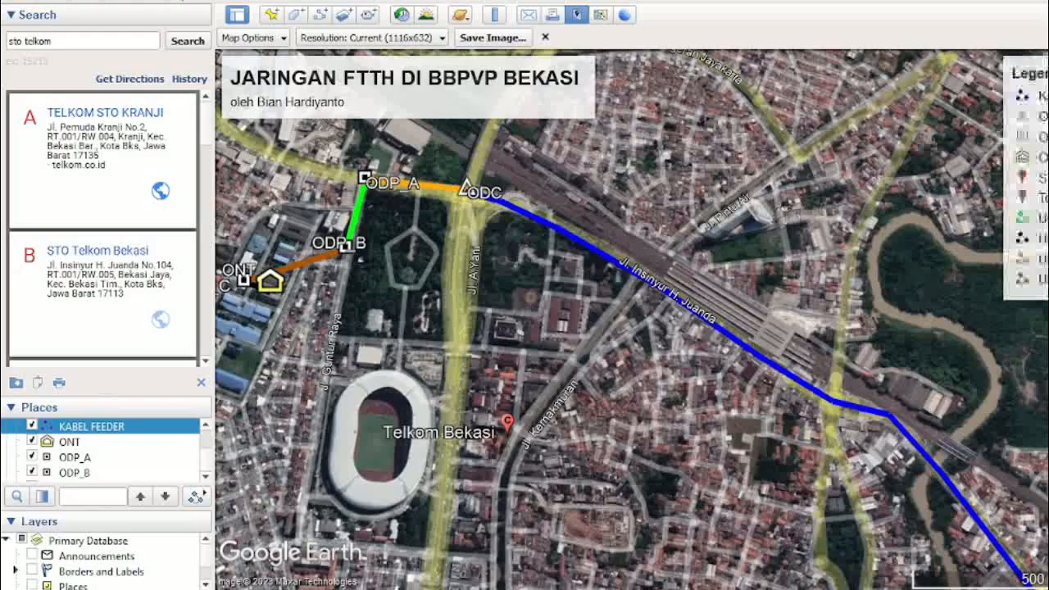
Restart the image layout with the whole network from ONT to OLT&ODF in frame and refresh its legend from the view.
{"action": "left_click", "coordinate": [545, 37]}
{"action": "scroll", "coordinate": [732, 119], "scroll_direction": "down", "scroll_amount": 3}
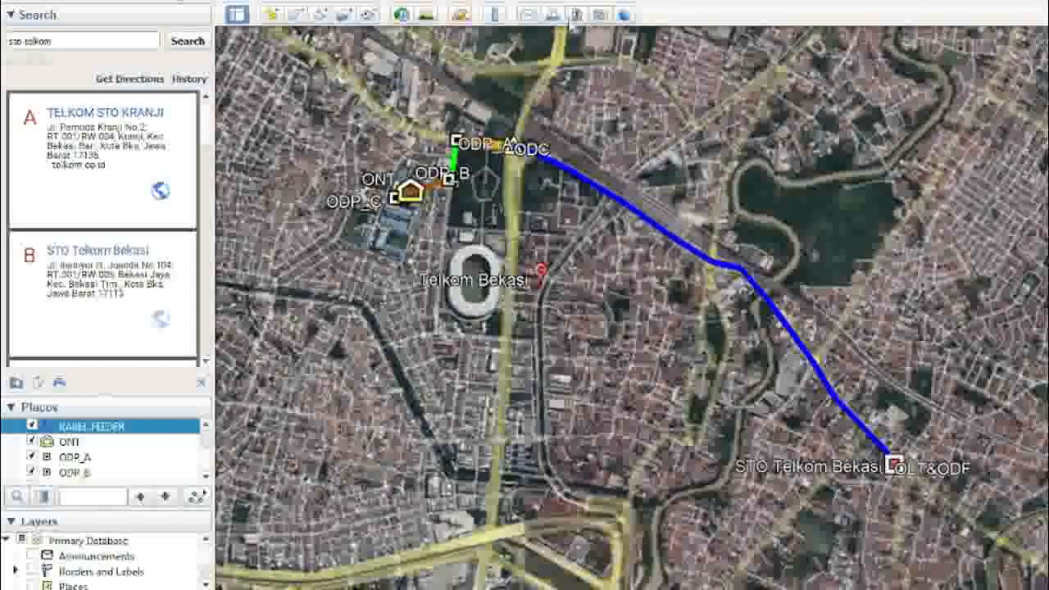
{"action": "left_click", "coordinate": [576, 14]}
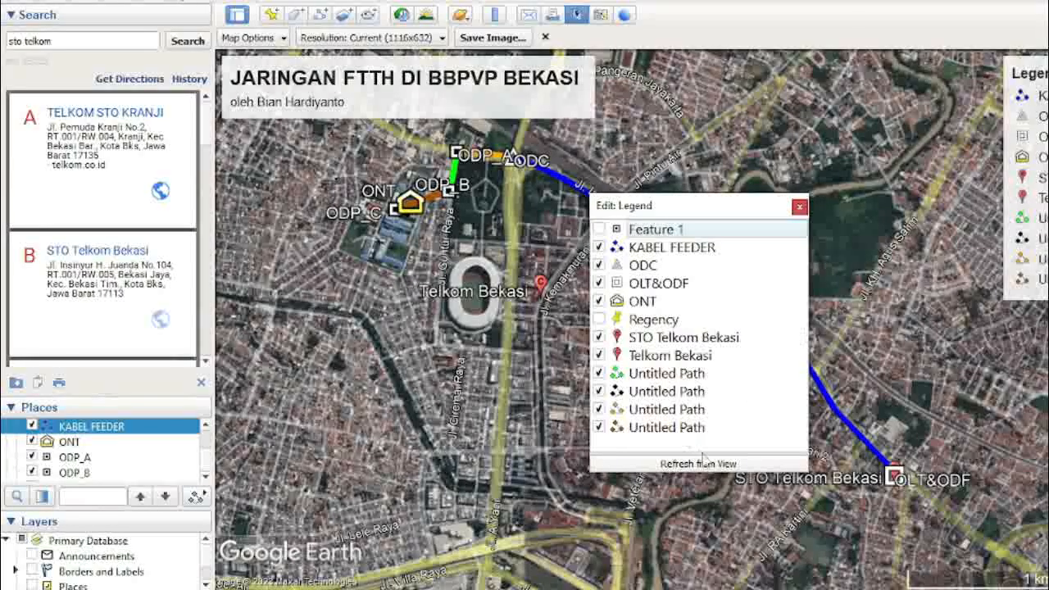
{"action": "left_click", "coordinate": [709, 464]}
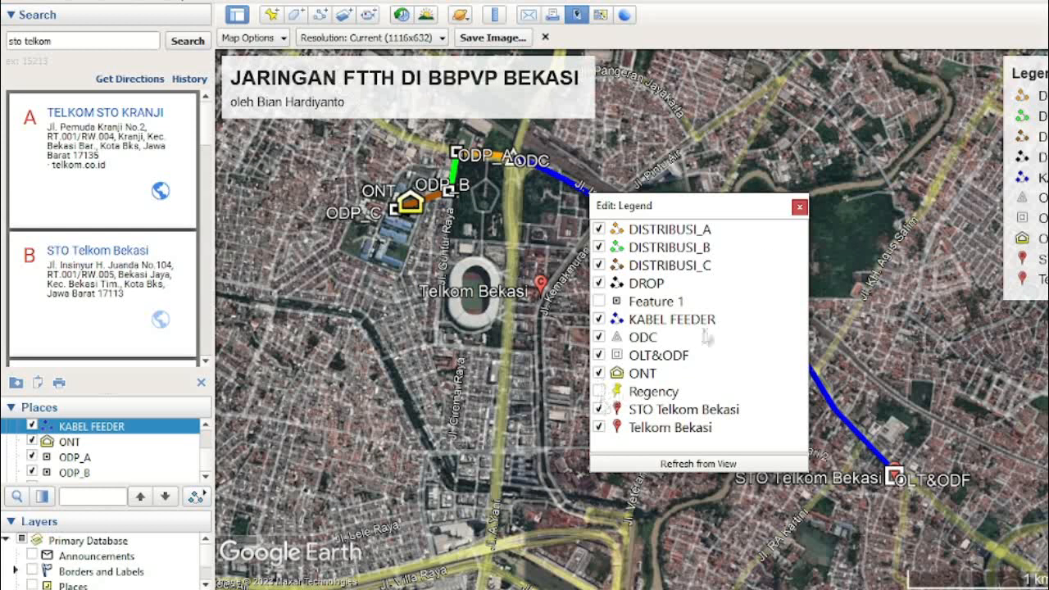
{"action": "left_click", "coordinate": [798, 208]}
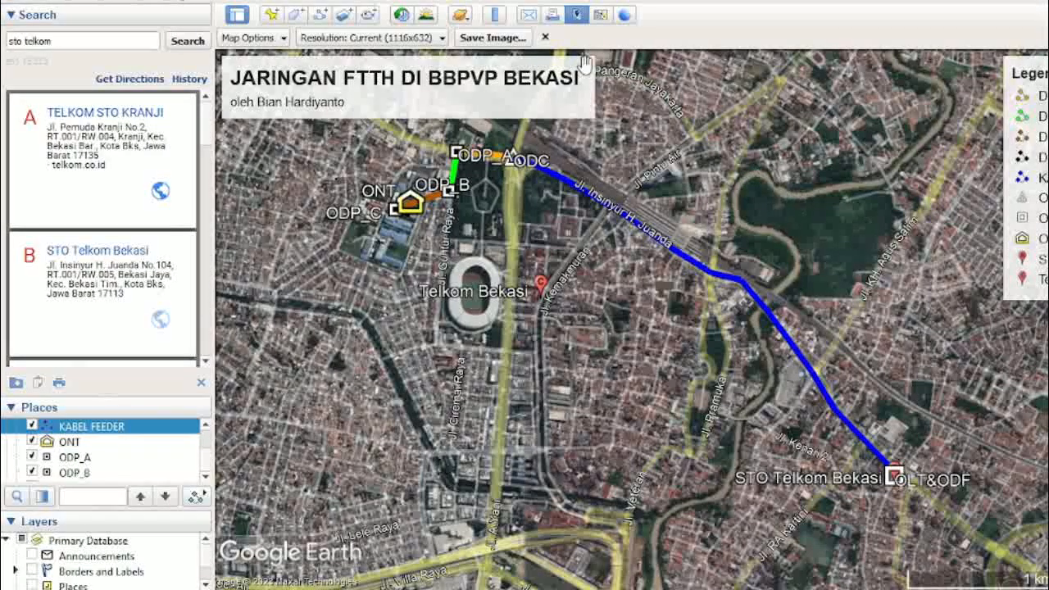
Save the map image as TUGAS DESAIN FTTH MENGGUNAKAN GOOGLE EARTH.jpg, replacing the existing file.
{"action": "left_click", "coordinate": [516, 39]}
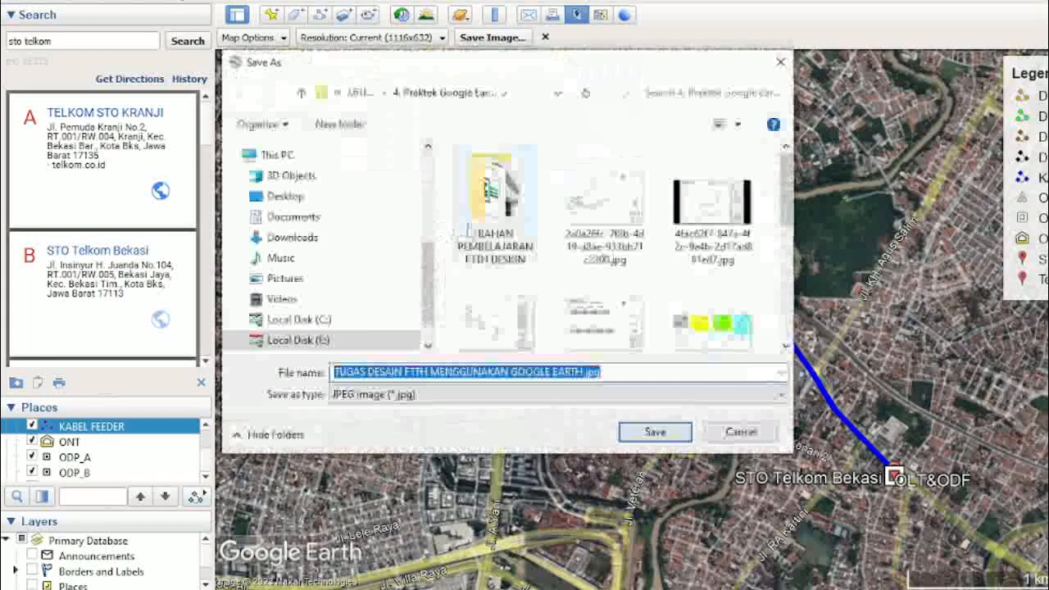
{"action": "left_click", "coordinate": [655, 432]}
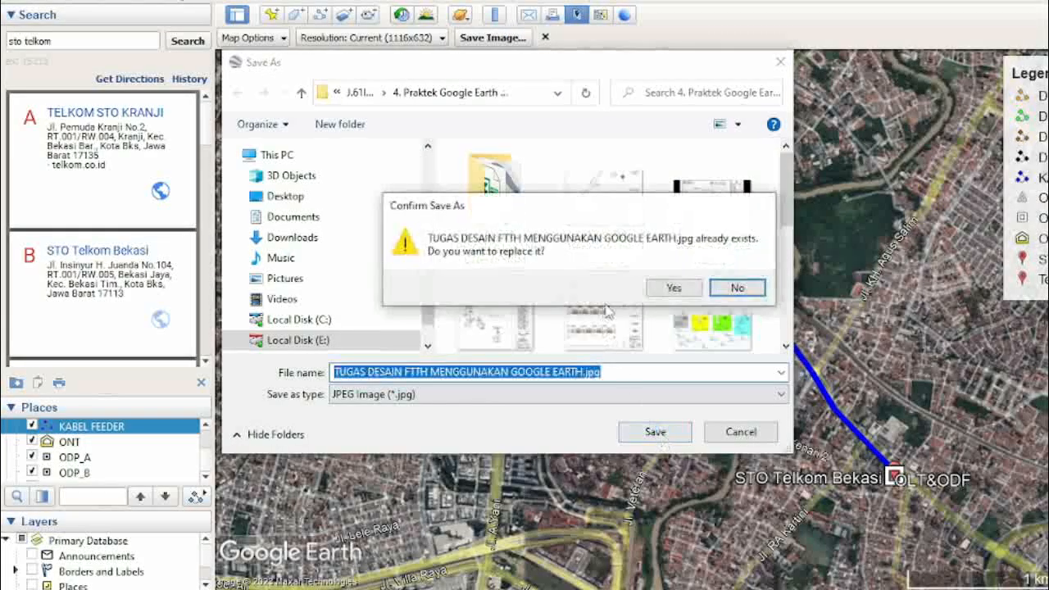
{"action": "left_click", "coordinate": [674, 286]}
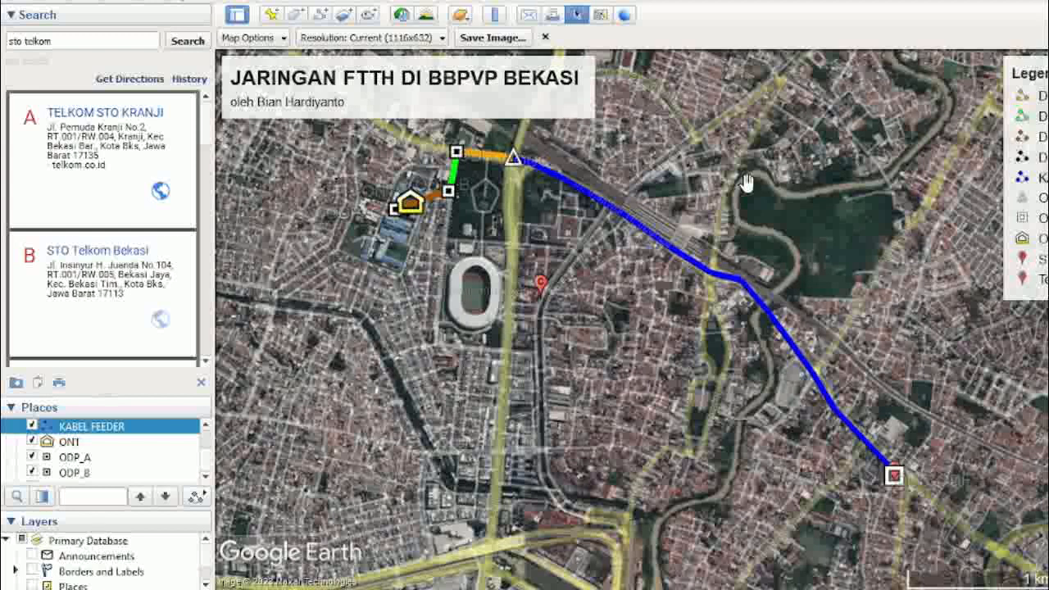